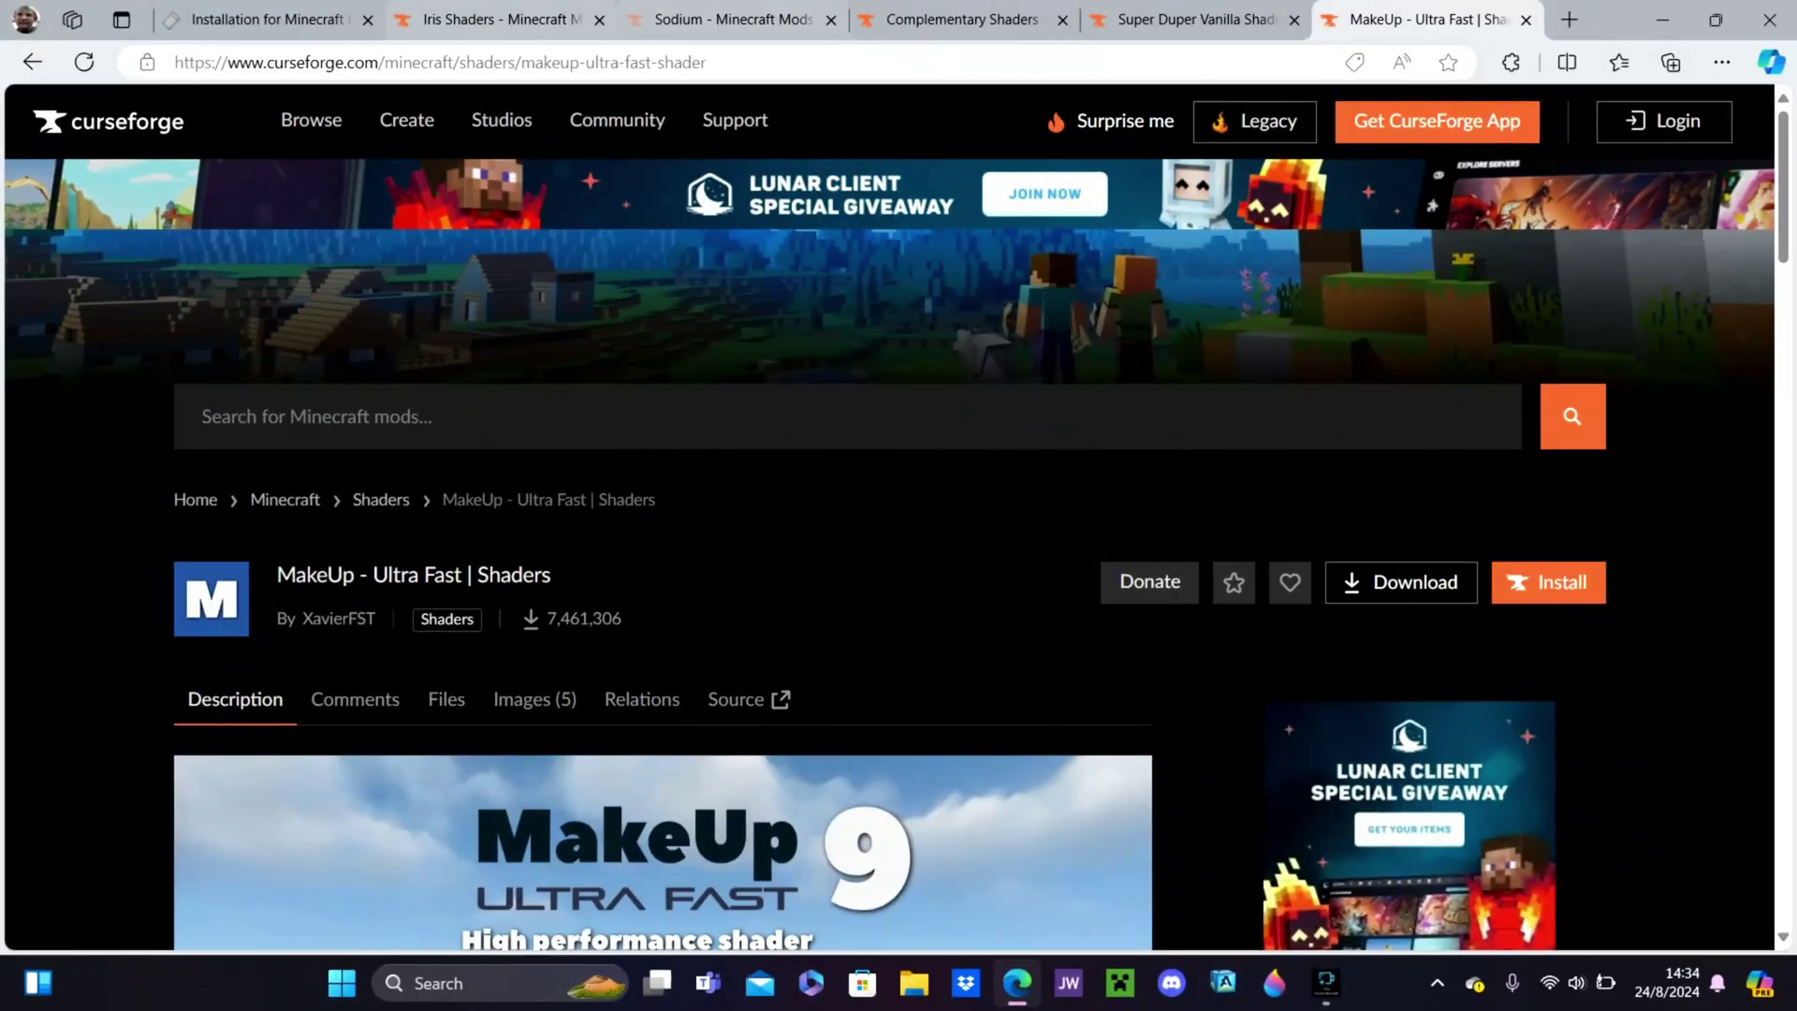
# - Switch to the tab with Fabric's 'Installation for Minecraft Launcher' page
pyautogui.hotkey('ctrl', '1')
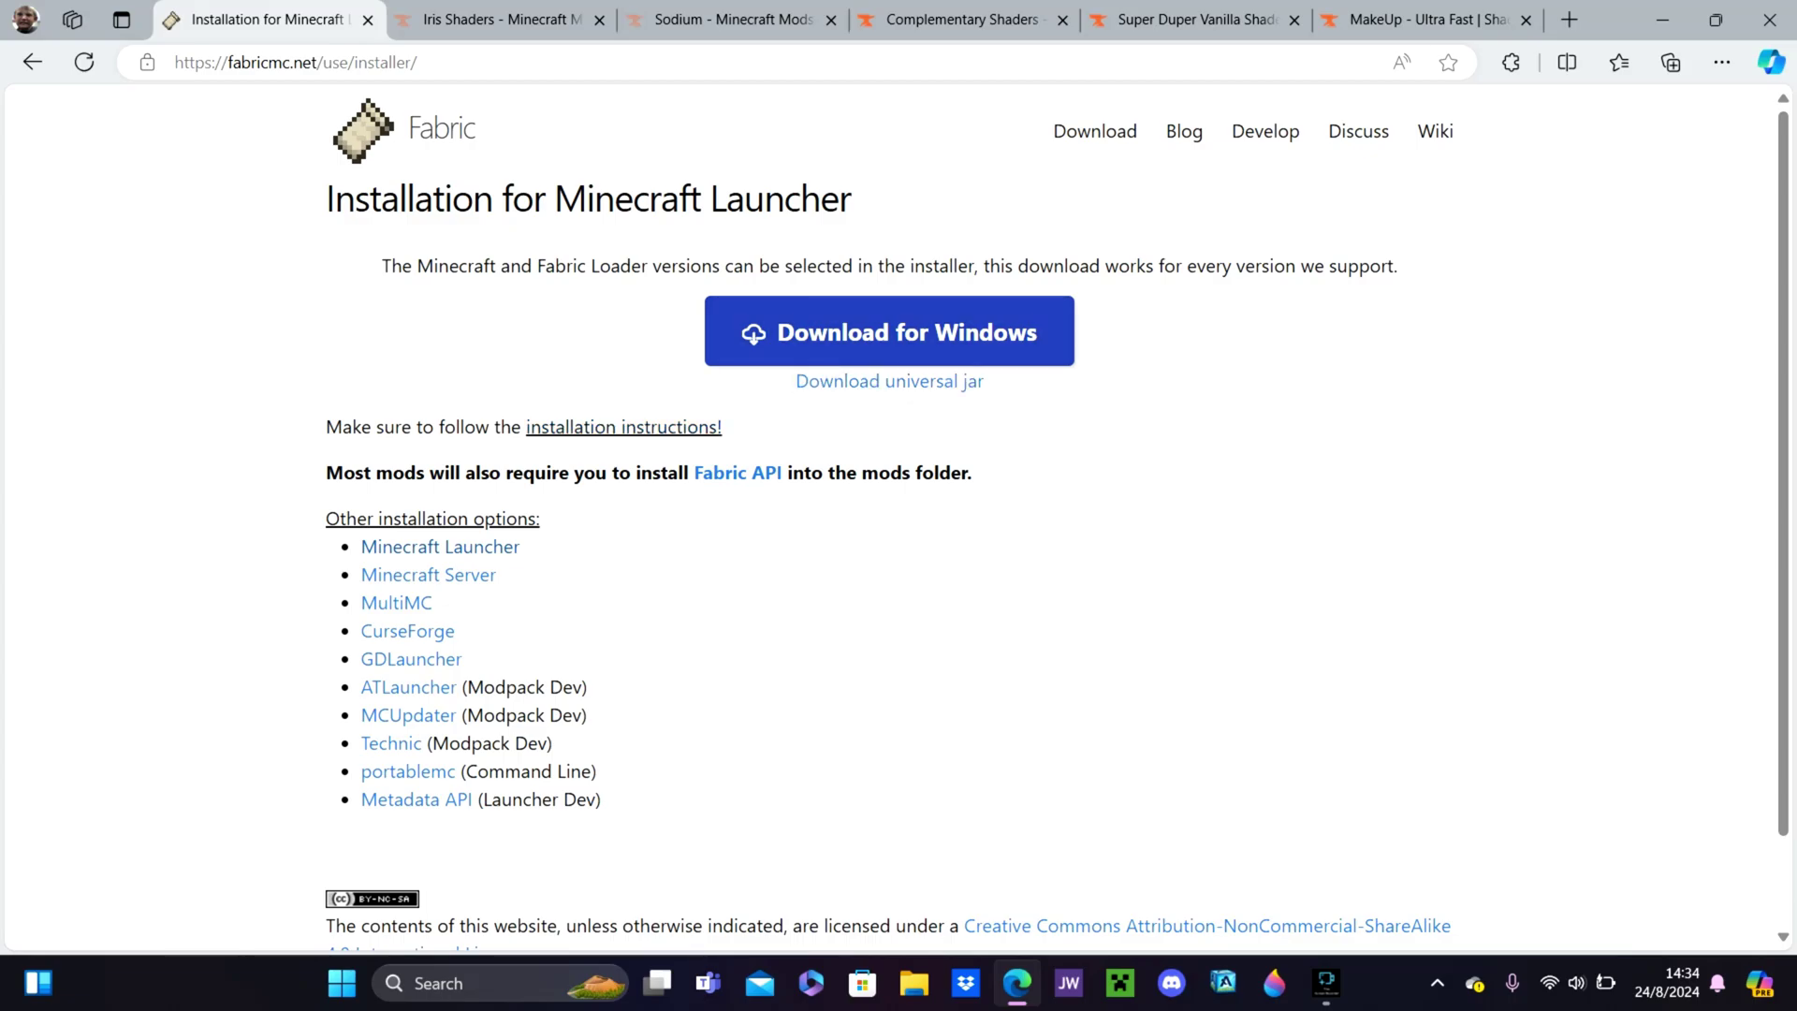
# - Download fabric-installer-1.0.1.exe for Windows and check it in Downloads
pyautogui.click(889, 331)
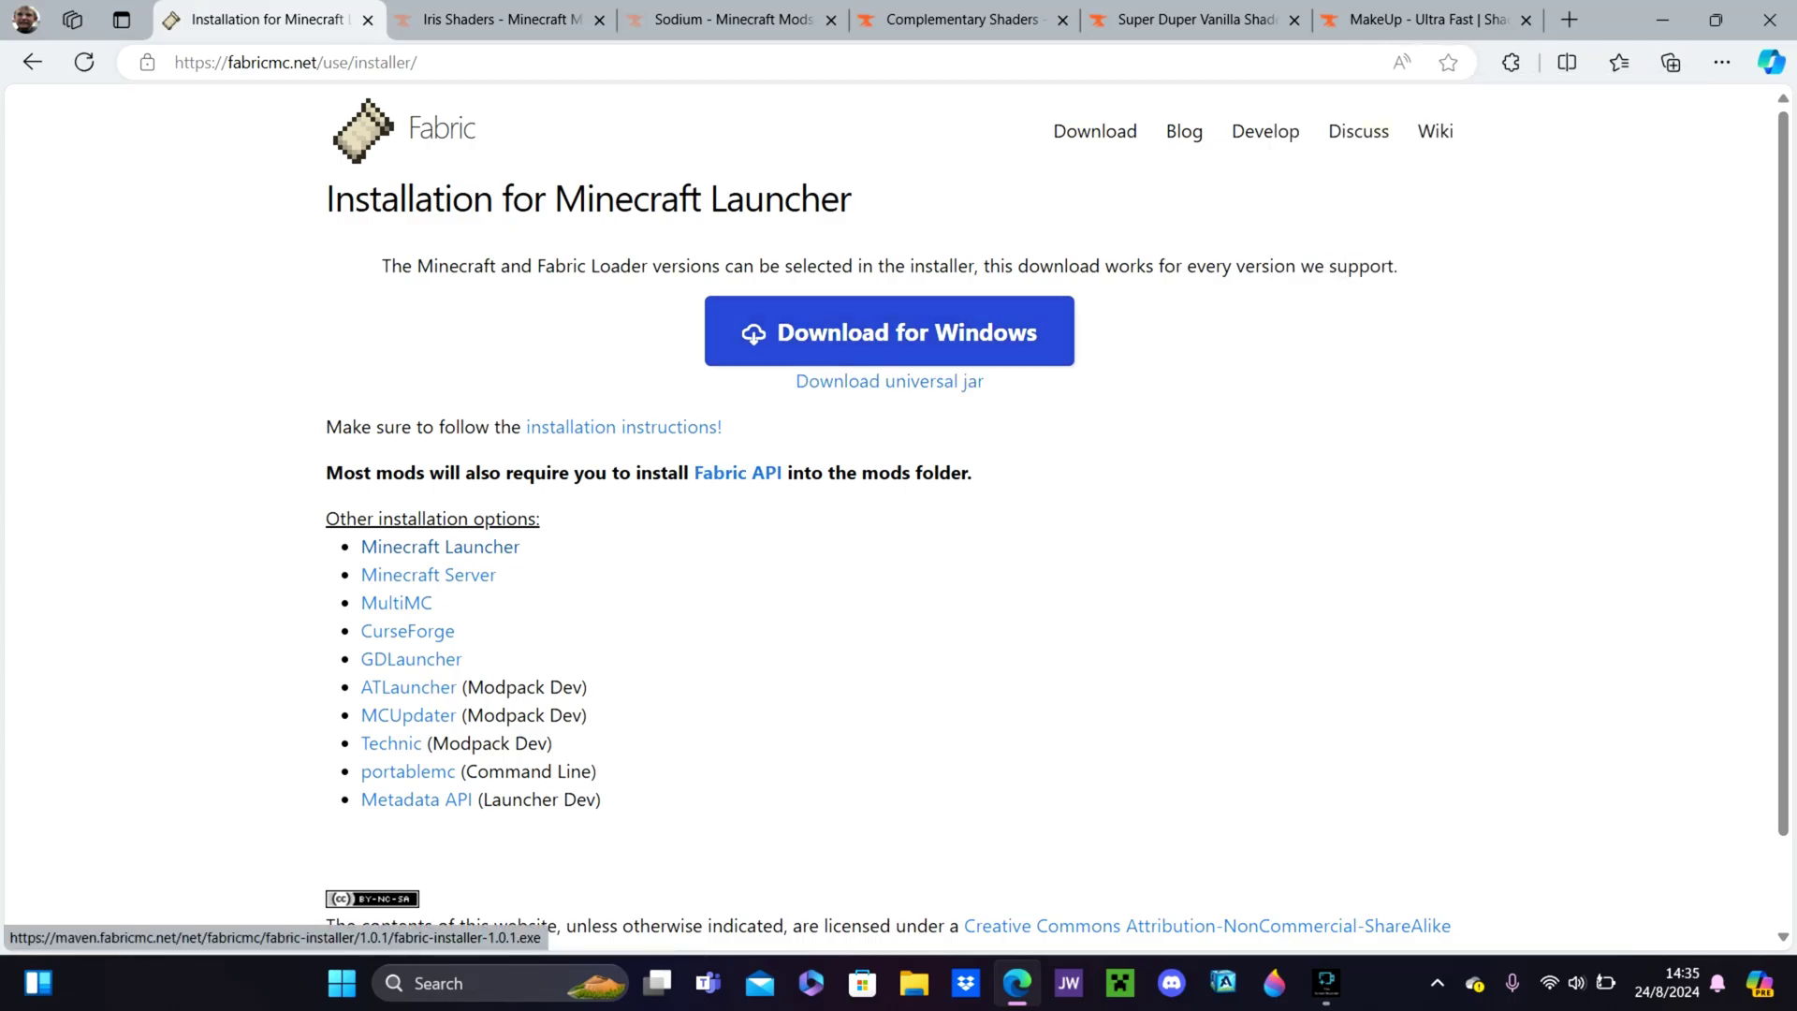
pyautogui.click(889, 331)
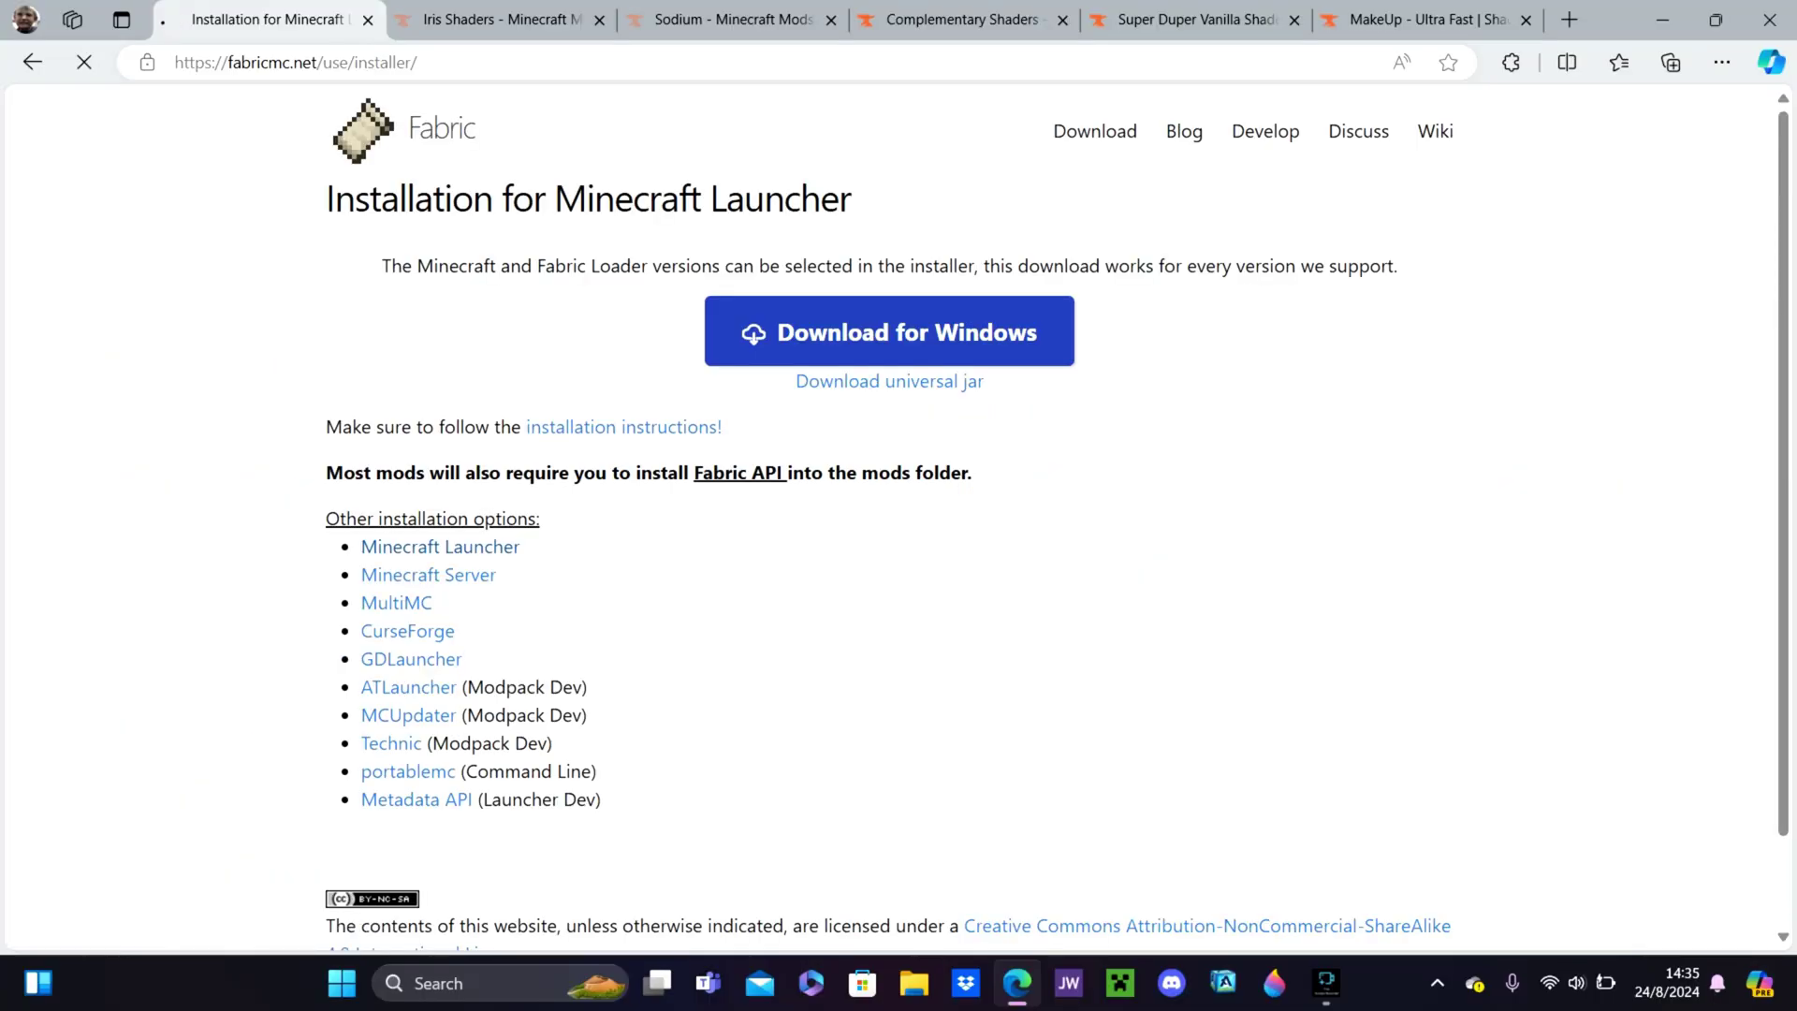
# - Download fabric-api-0.102.0+1.21.jar from Fabric API's Minecraft 1.21 files list
pyautogui.click(1058, 491)
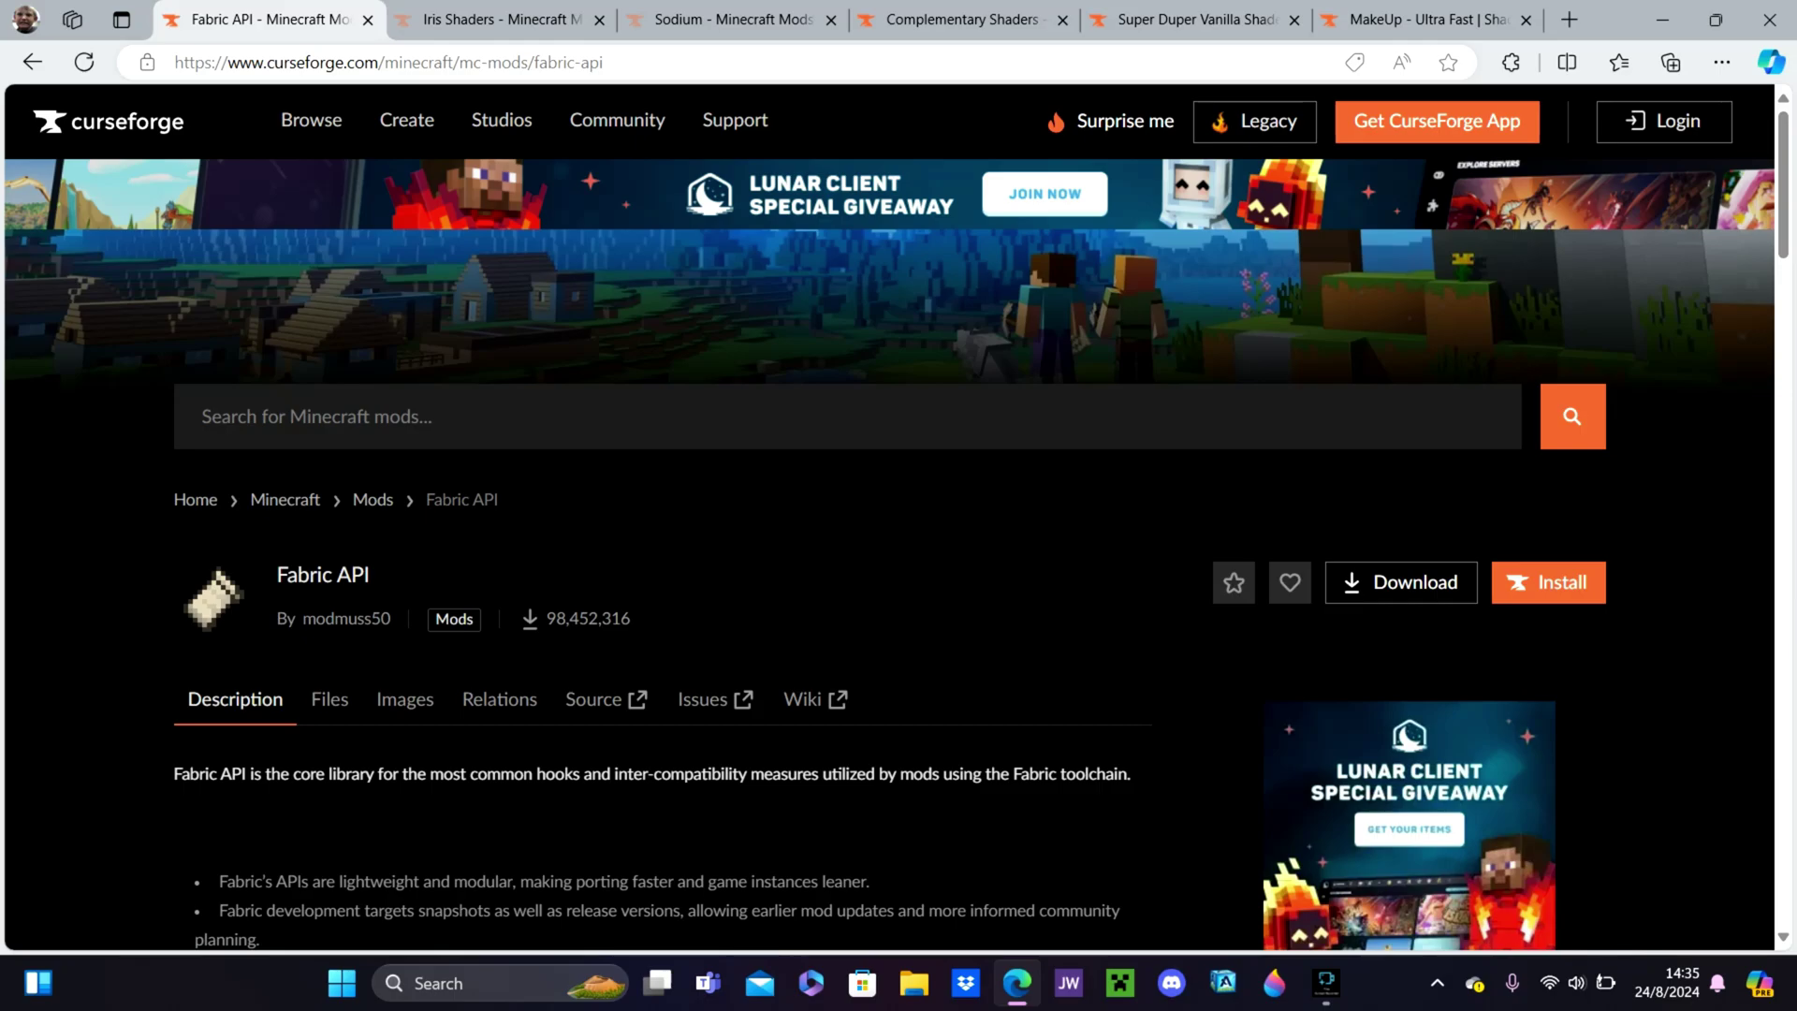
pyautogui.scroll(-3, 347, 461)
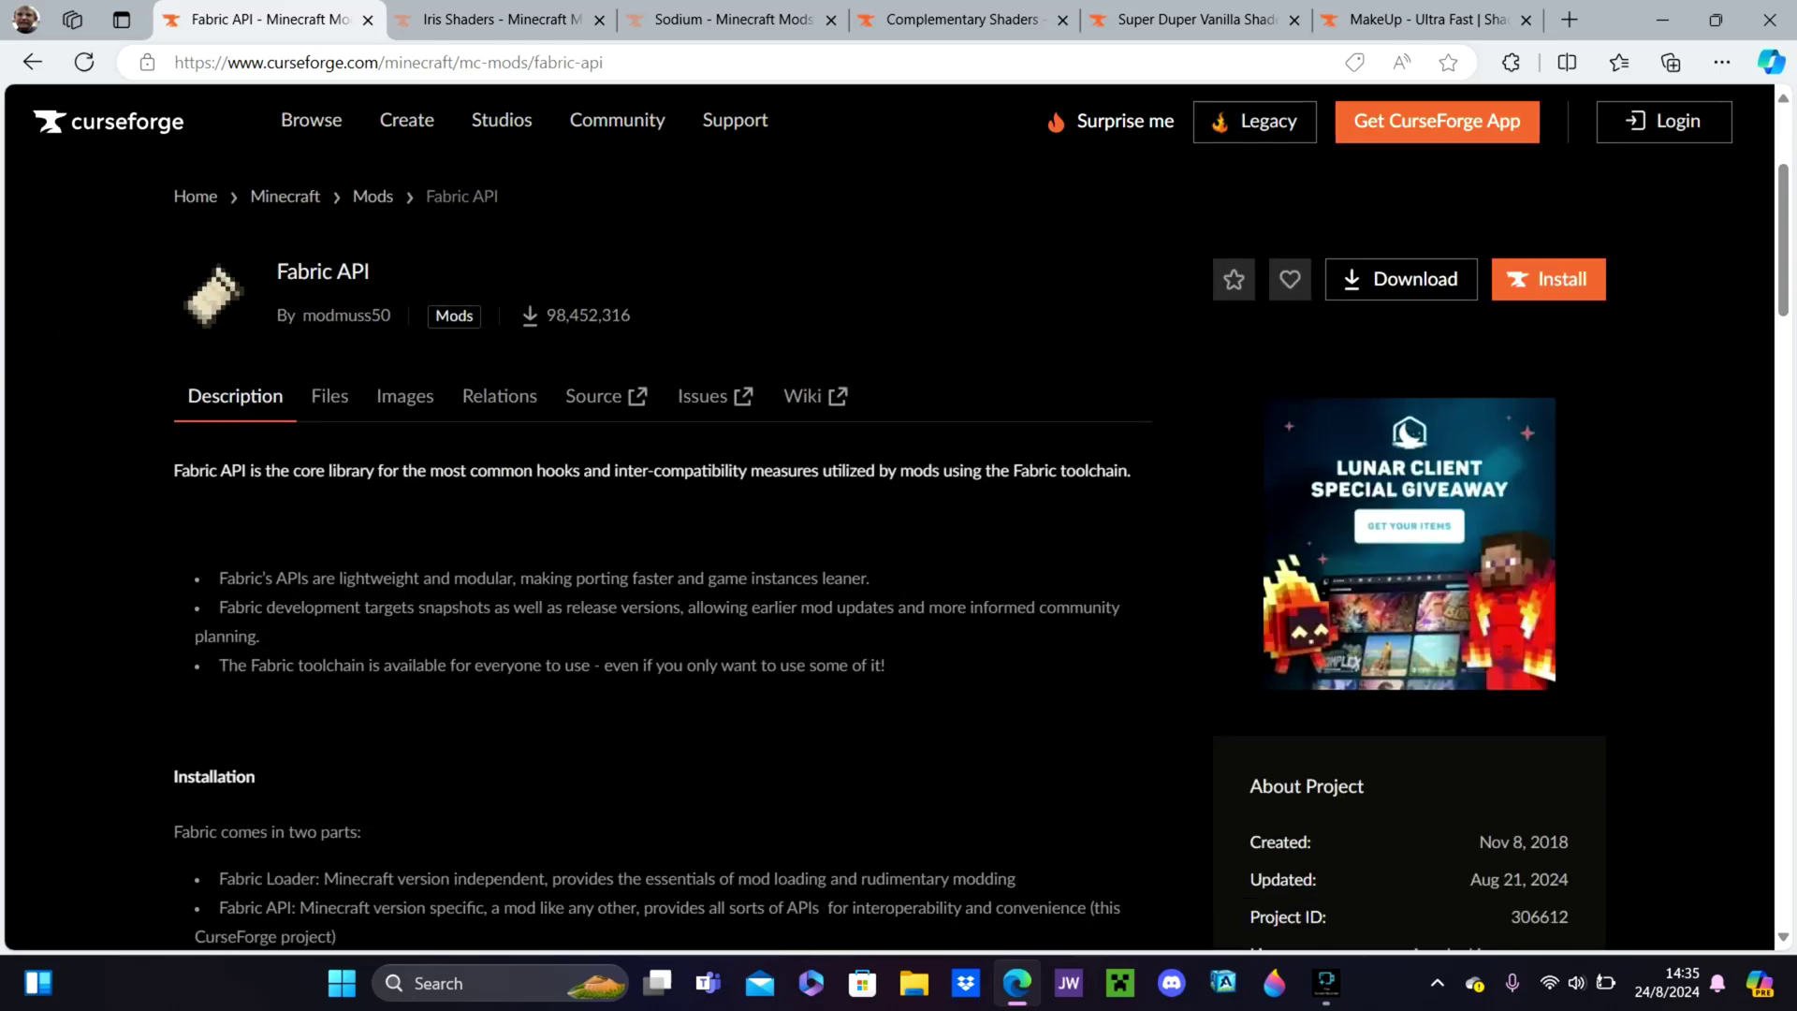
pyautogui.scroll(1, 346, 460)
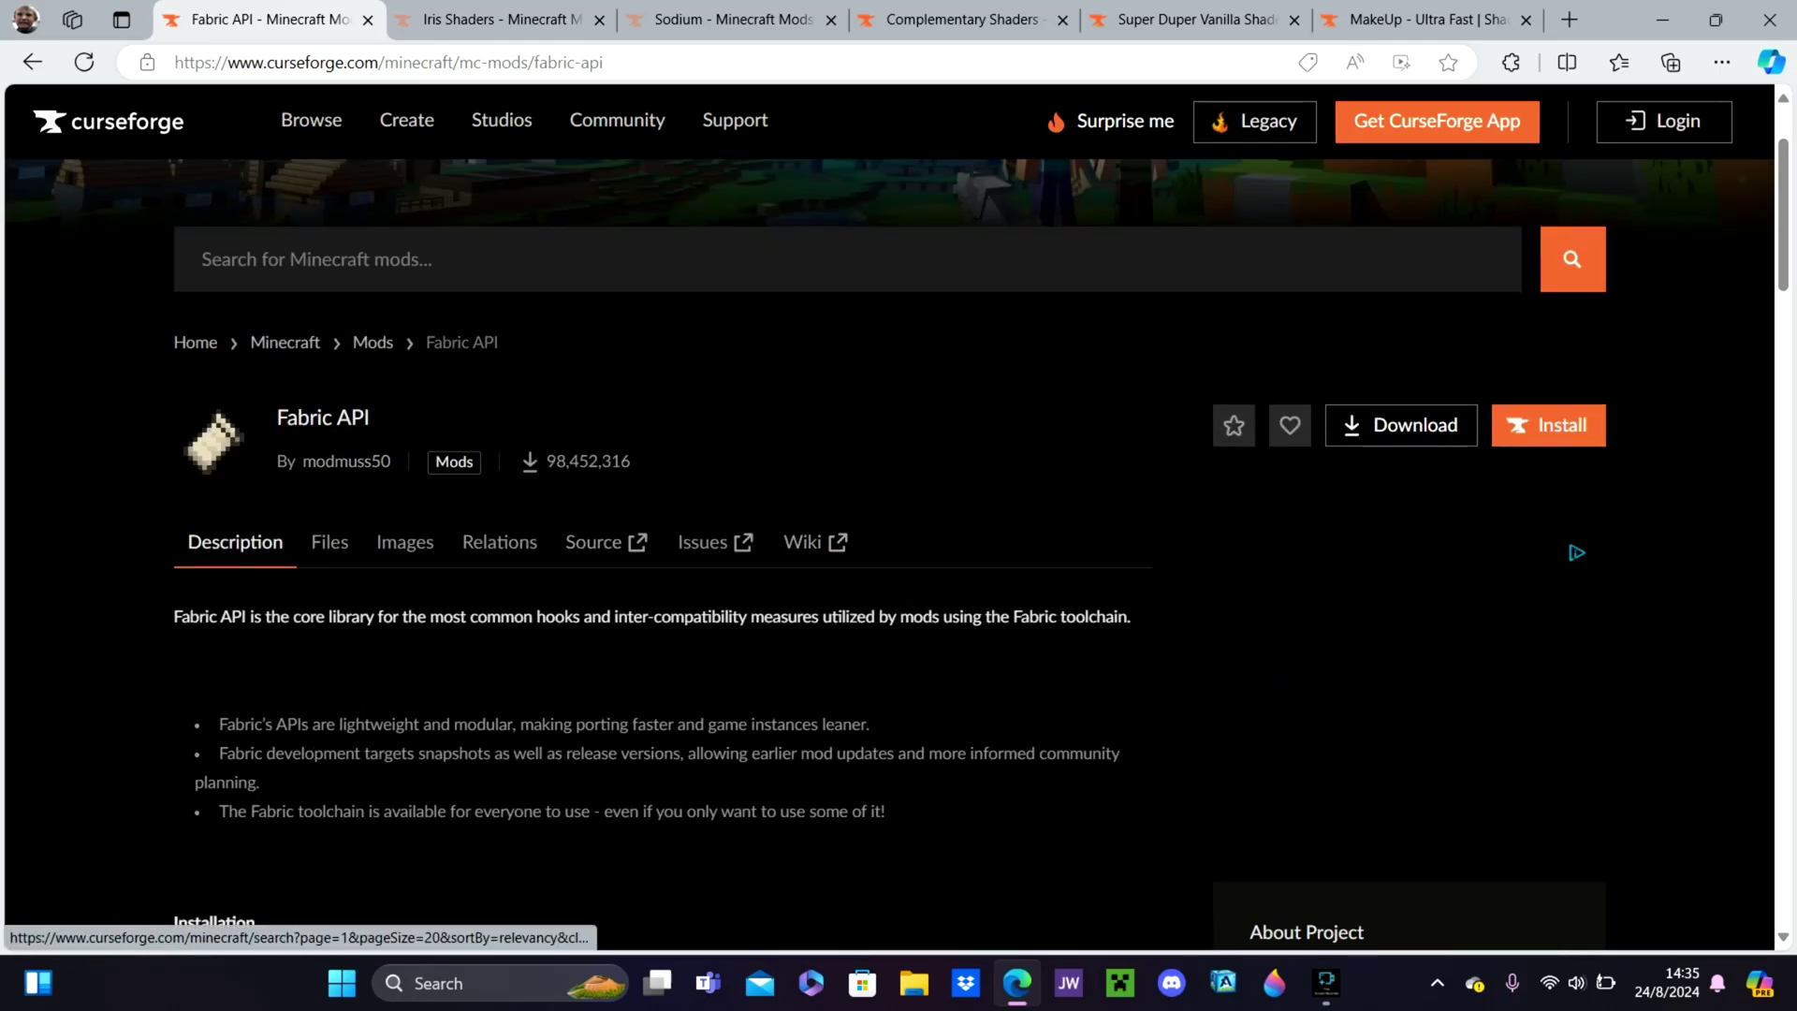
pyautogui.scroll(-4, 347, 460)
pyautogui.scroll(-2, 898, 552)
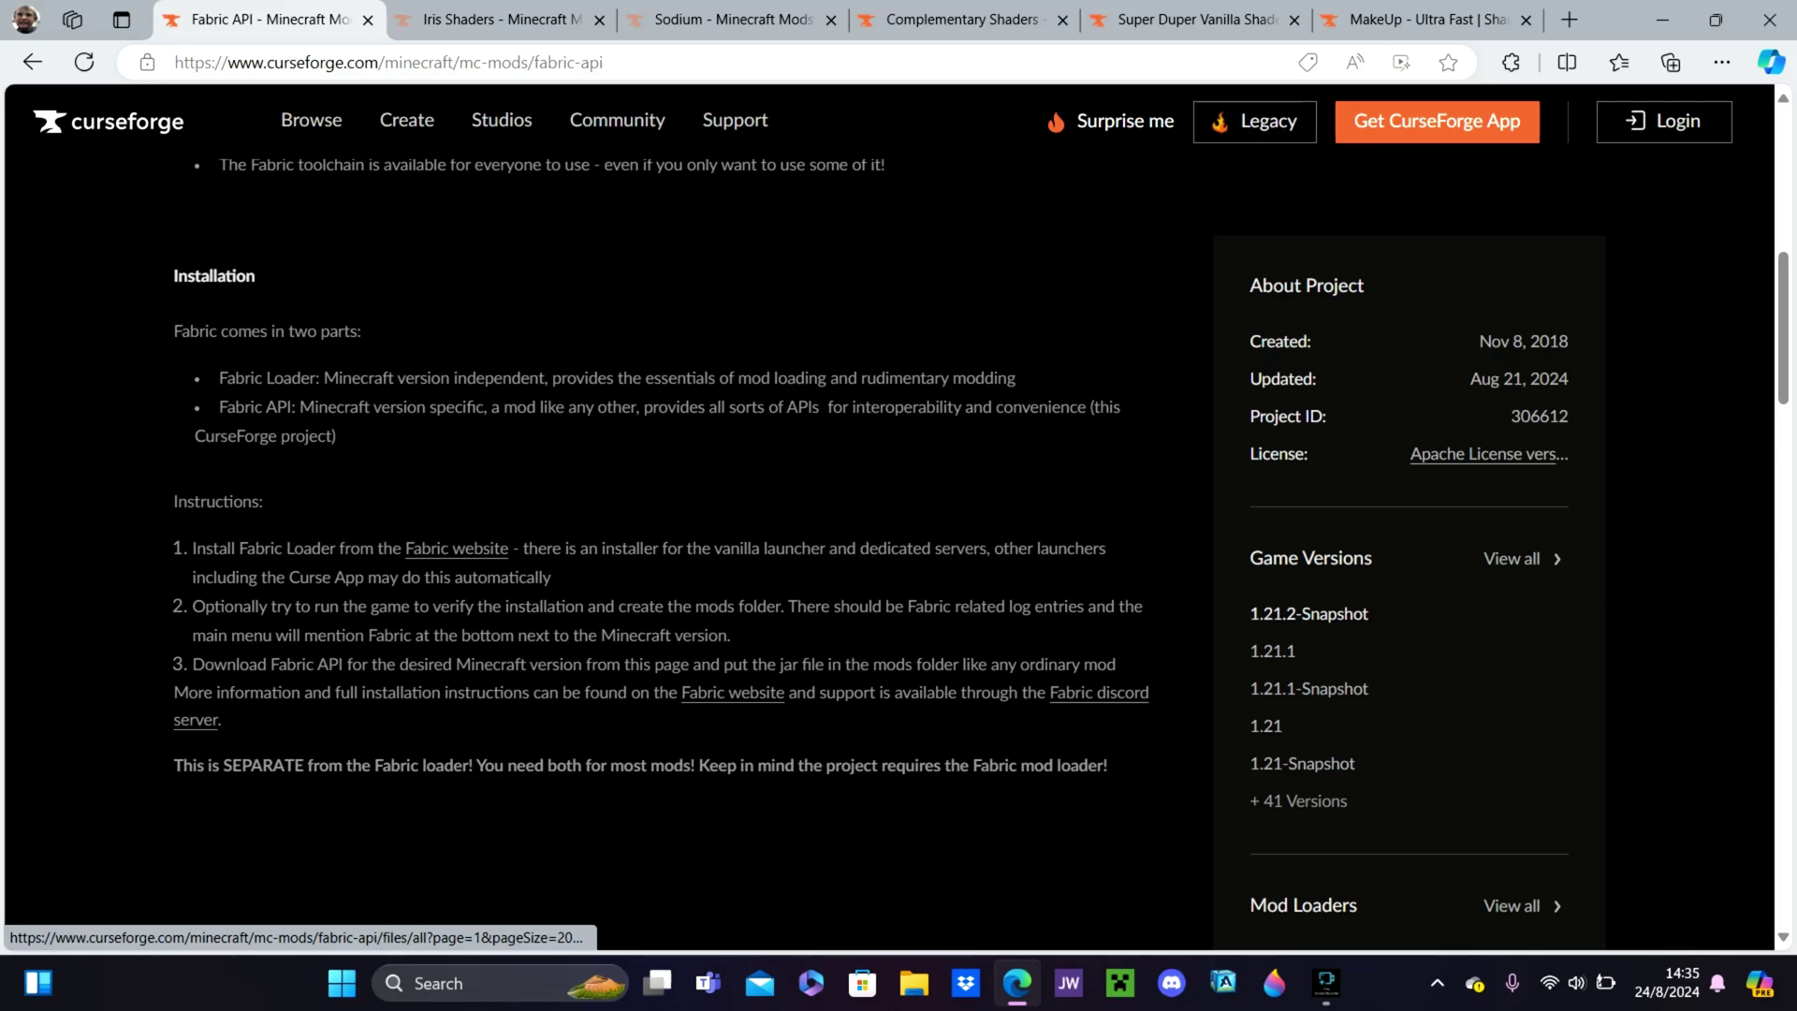
pyautogui.click(1268, 651)
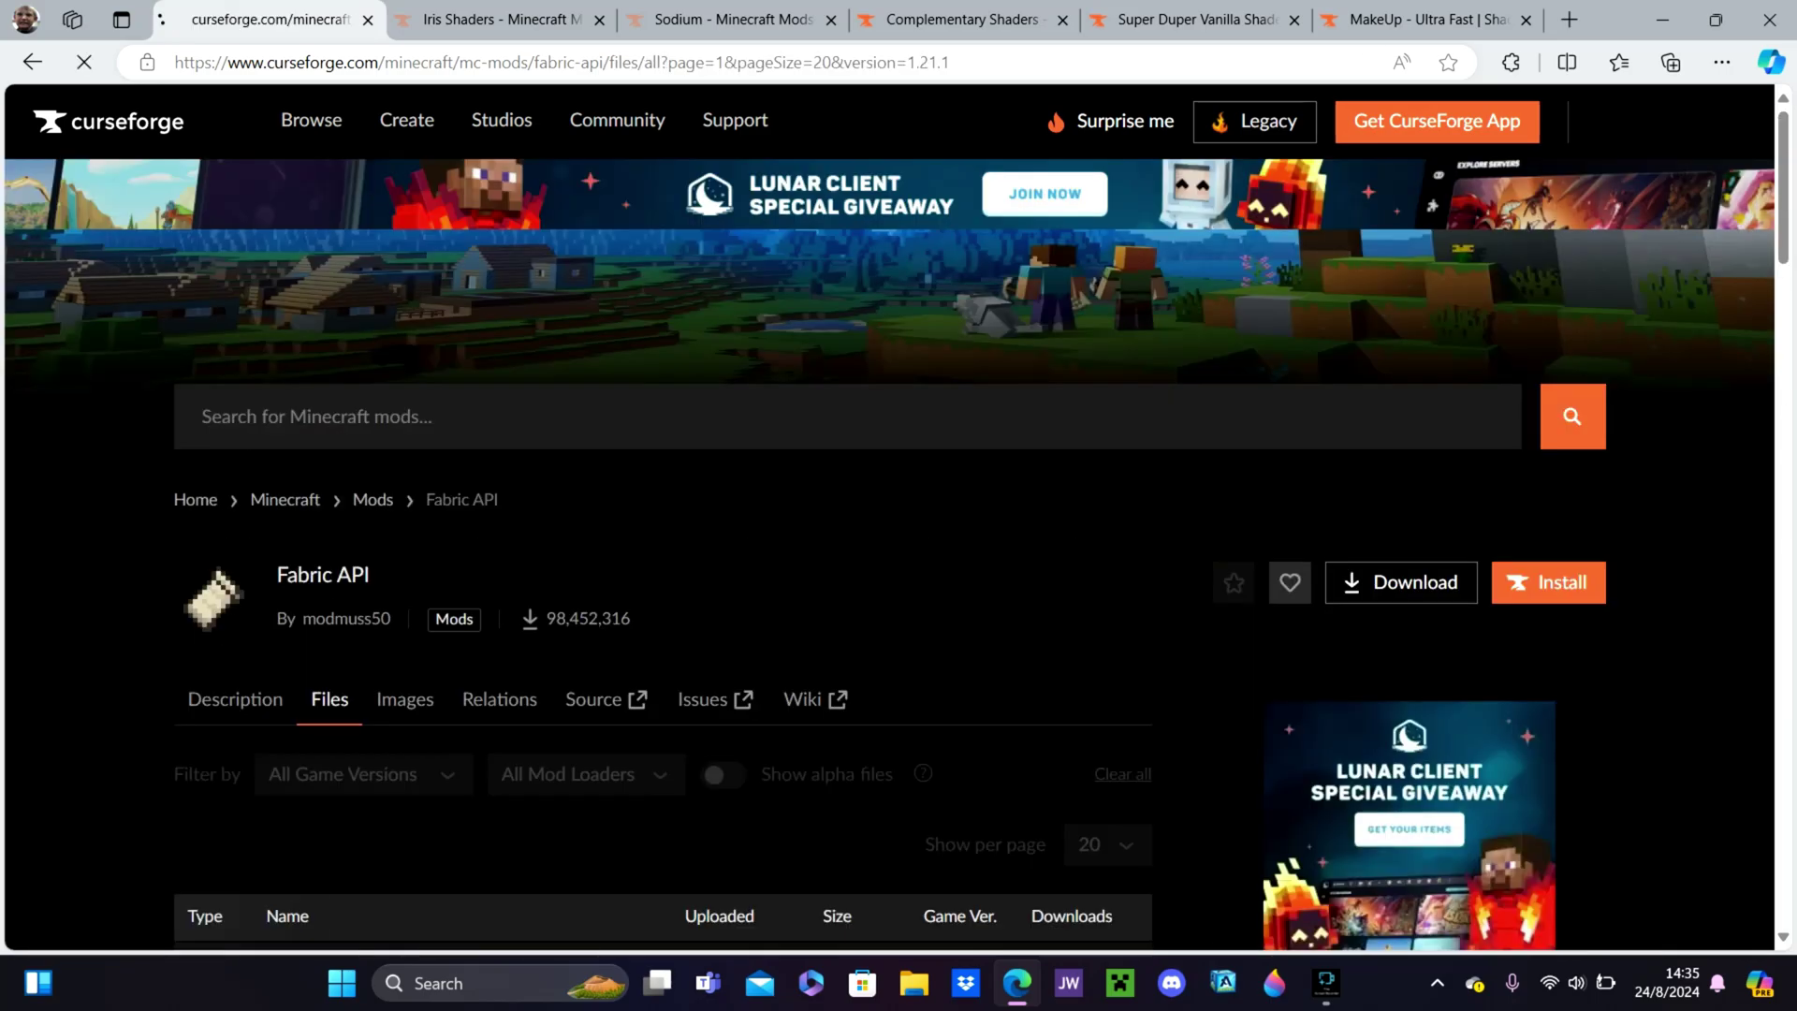
pyautogui.scroll(-7, 889, 561)
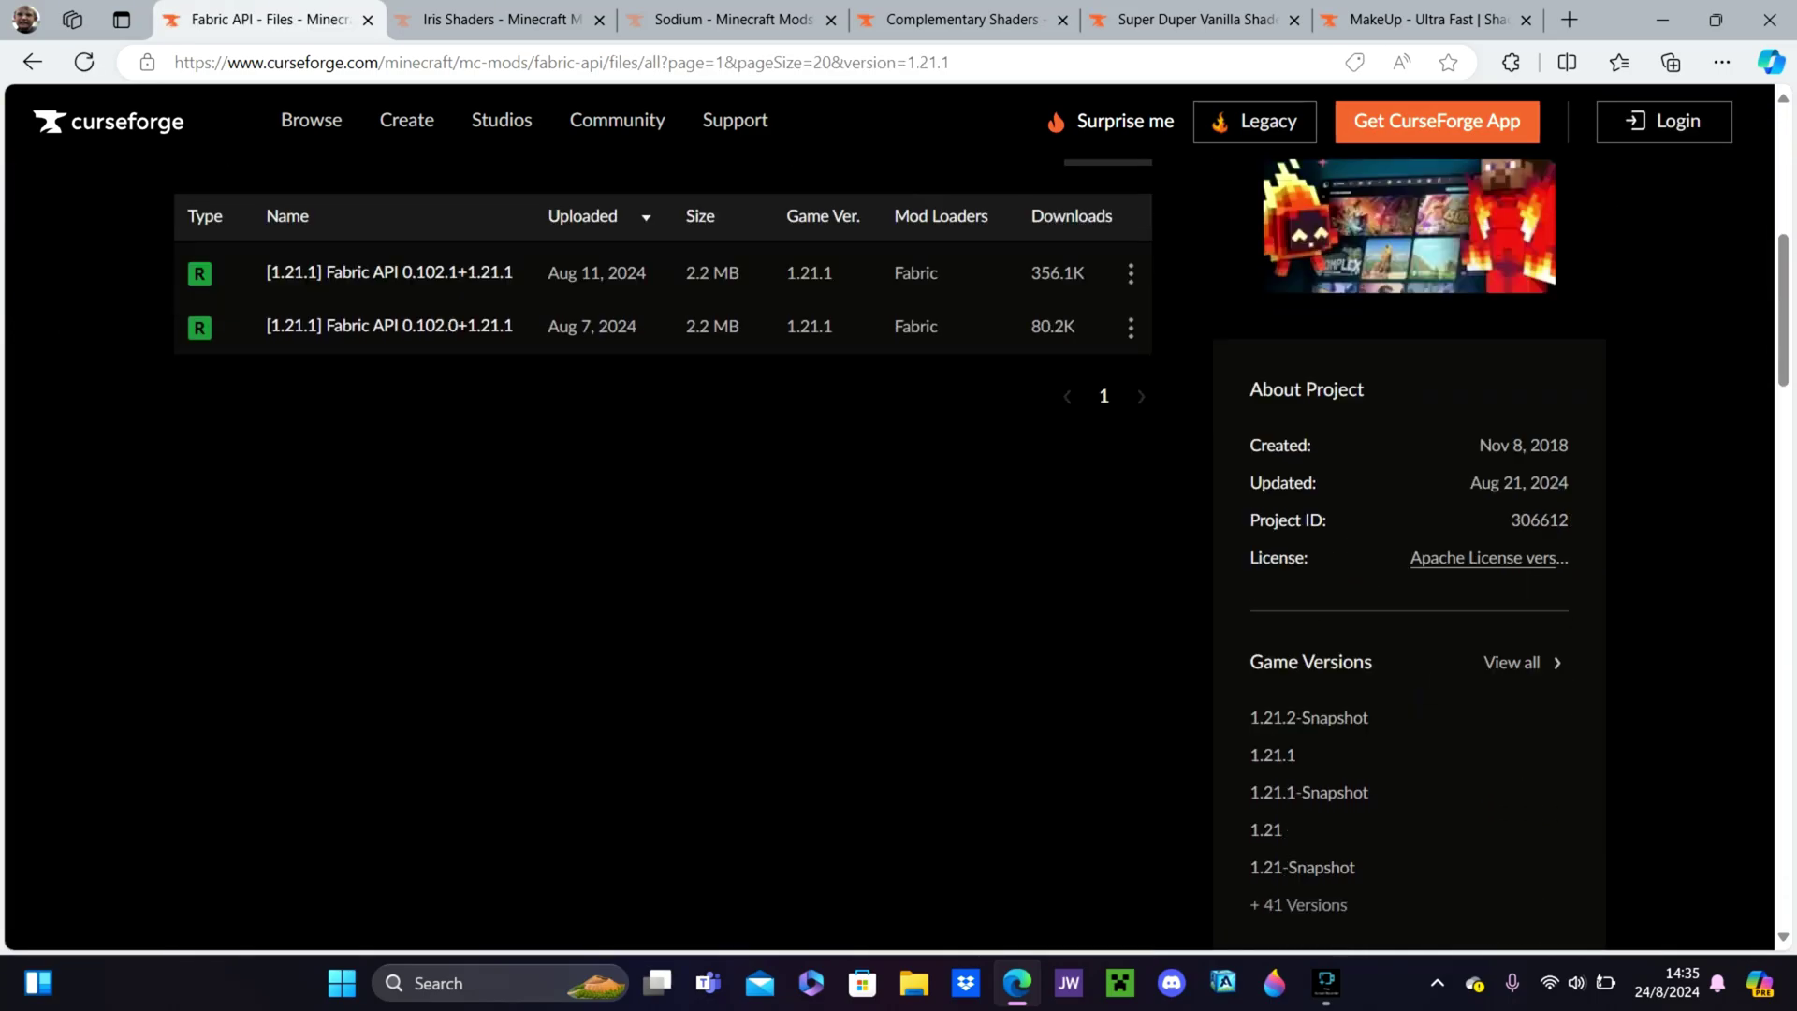
pyautogui.scroll(-1, 889, 562)
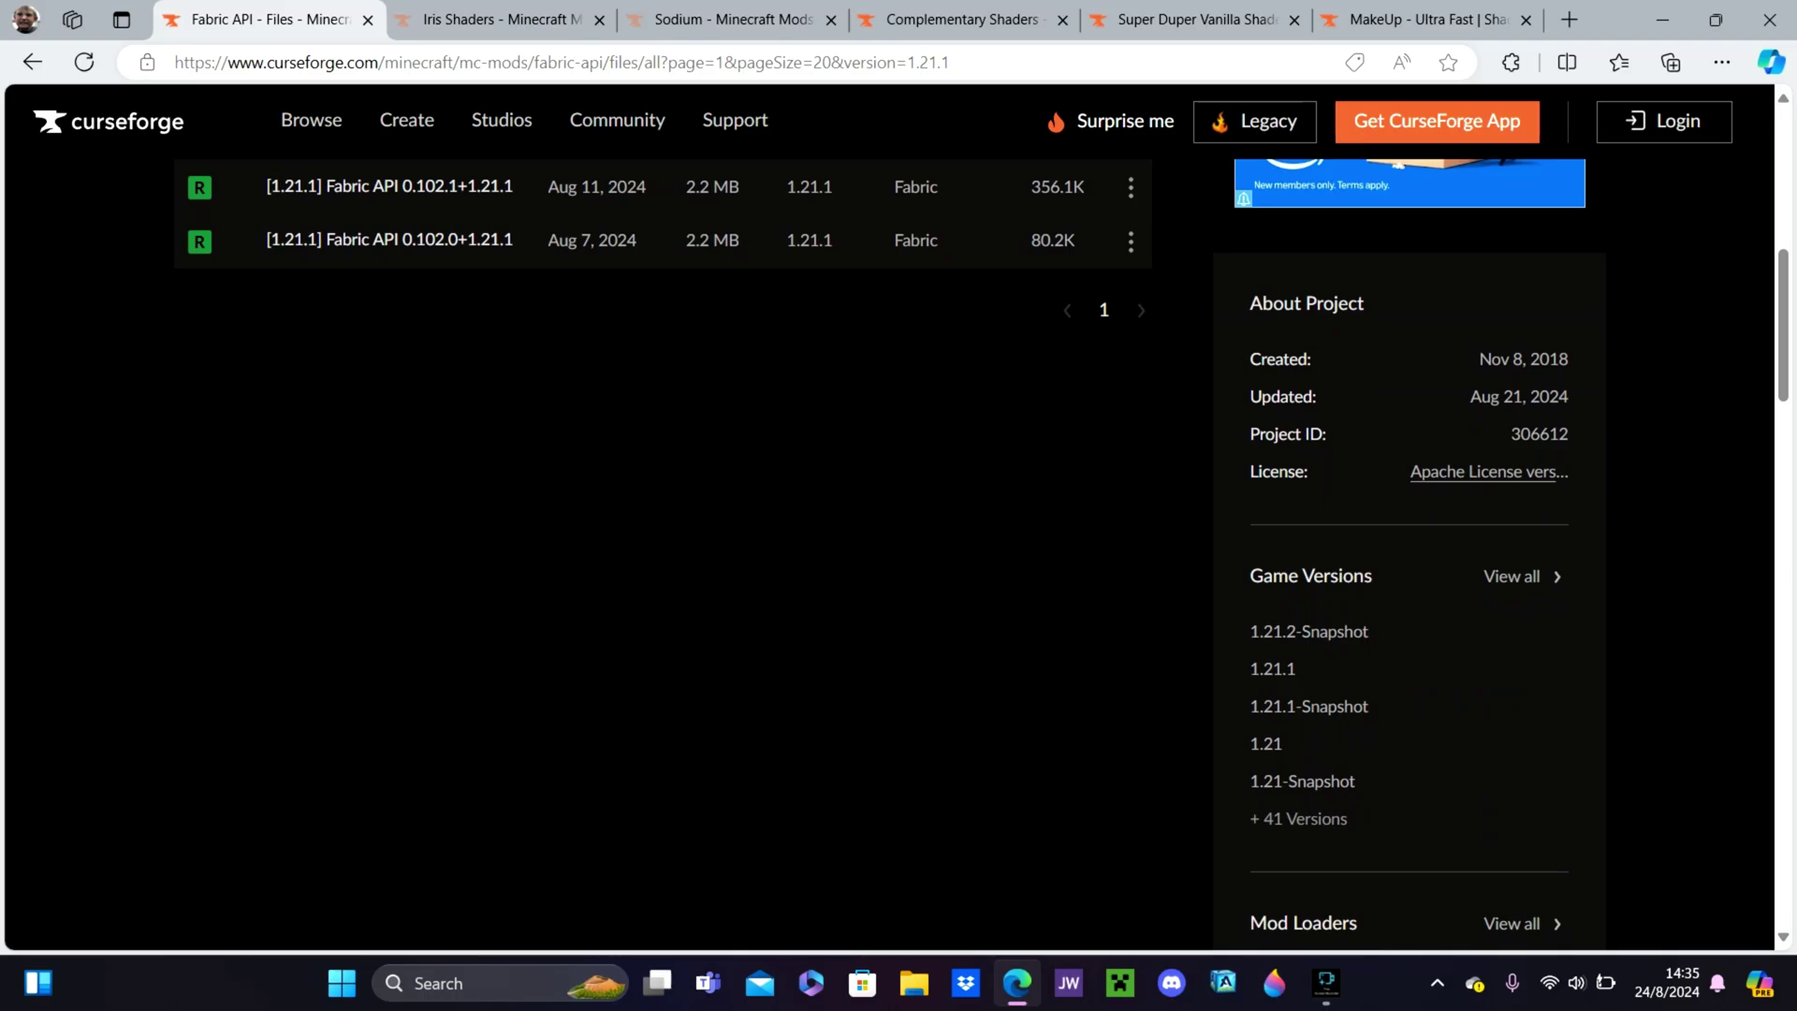
pyautogui.click(1265, 744)
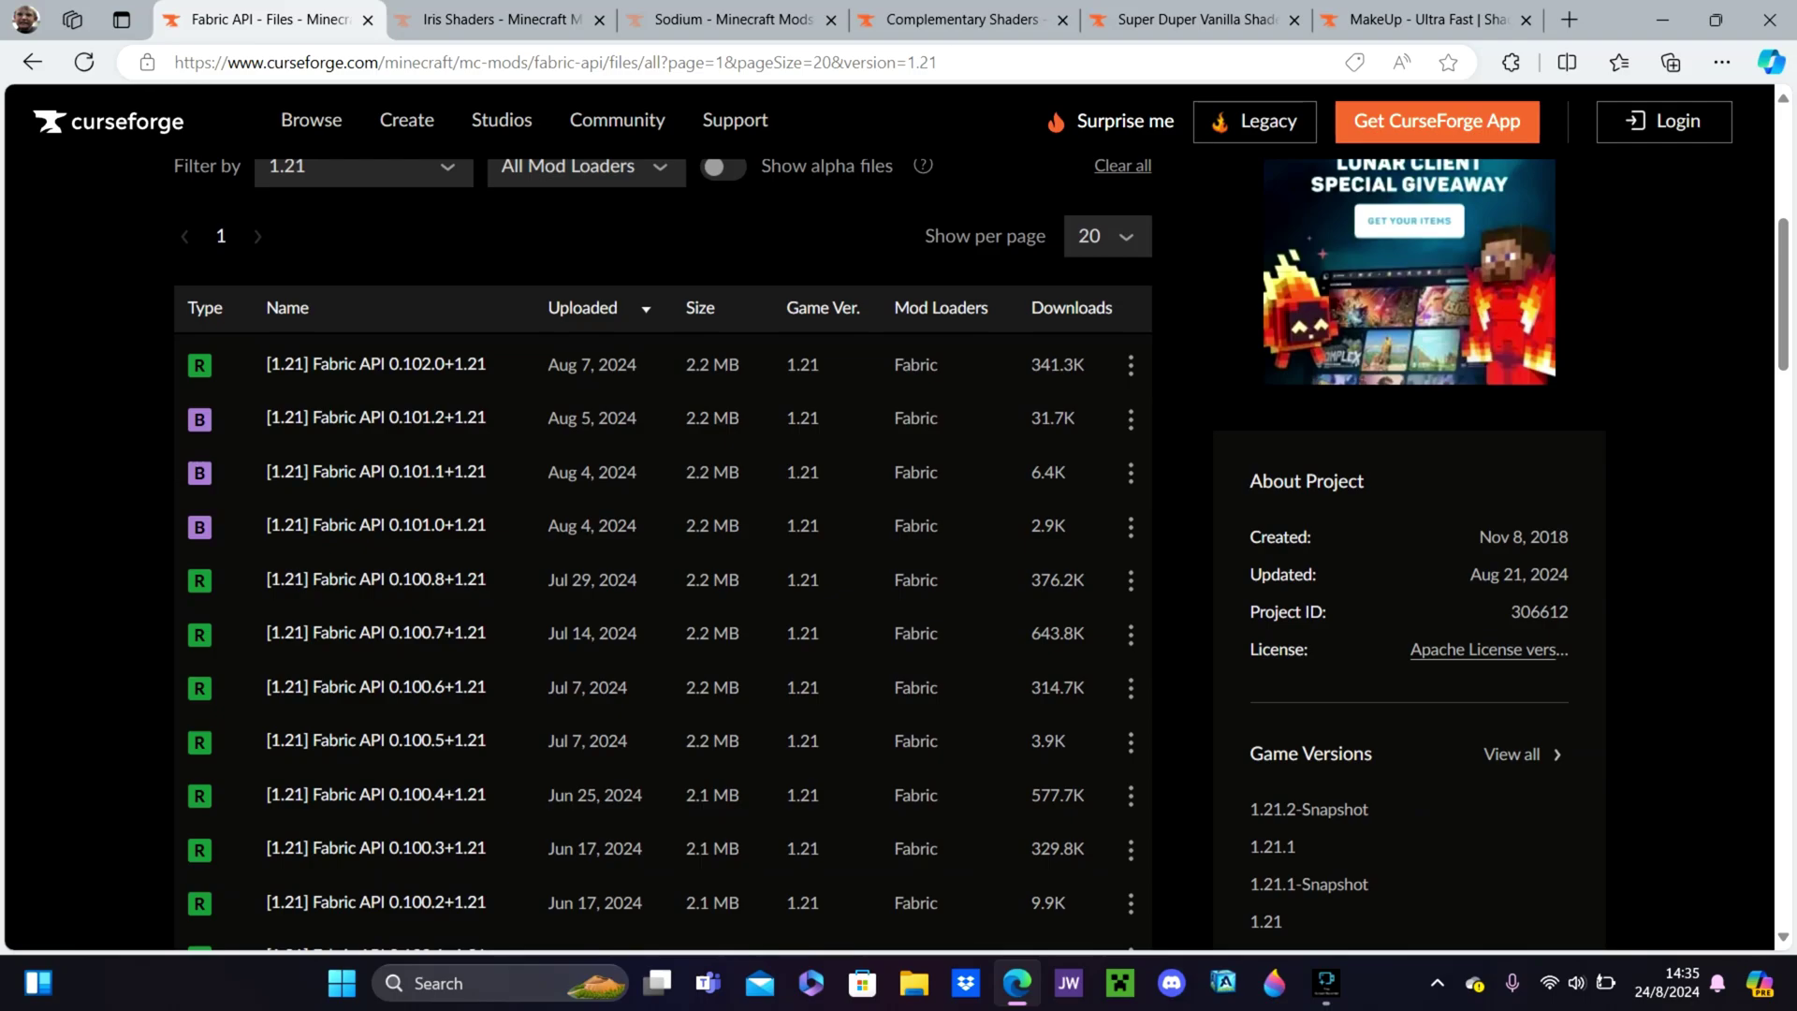
pyautogui.click(1131, 364)
pyautogui.scroll(1, 1131, 438)
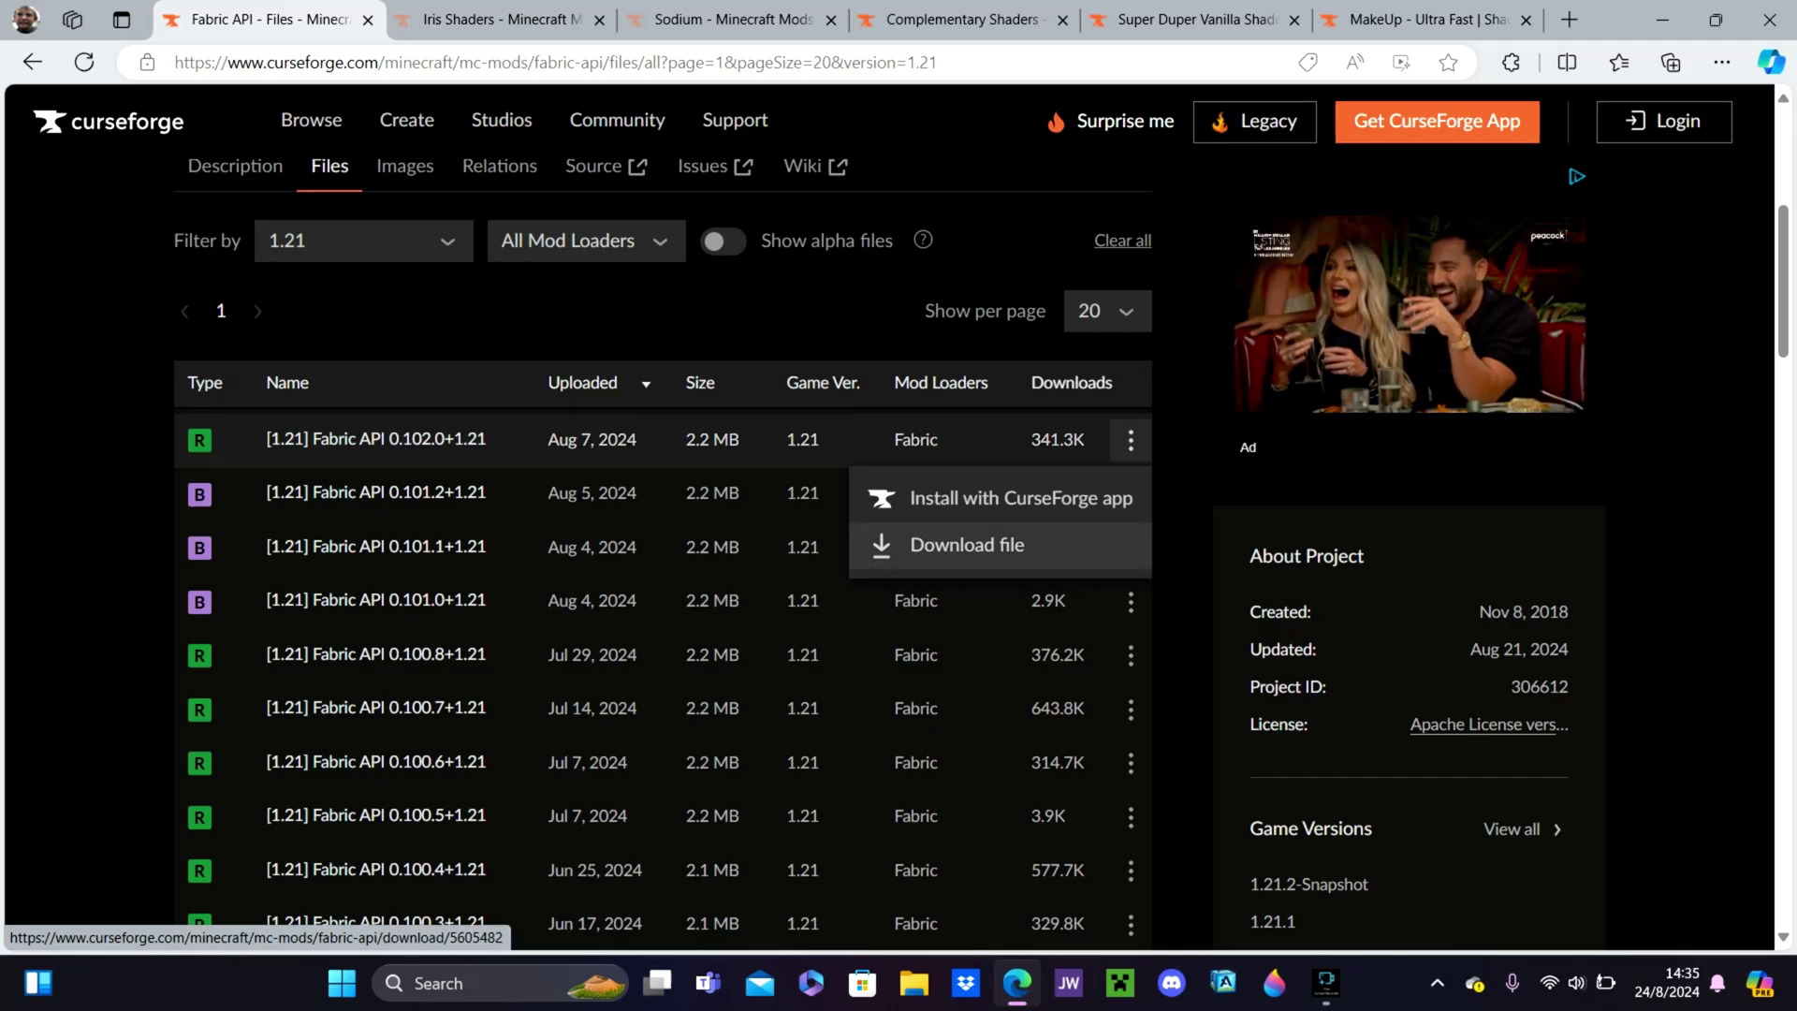
pyautogui.click(967, 545)
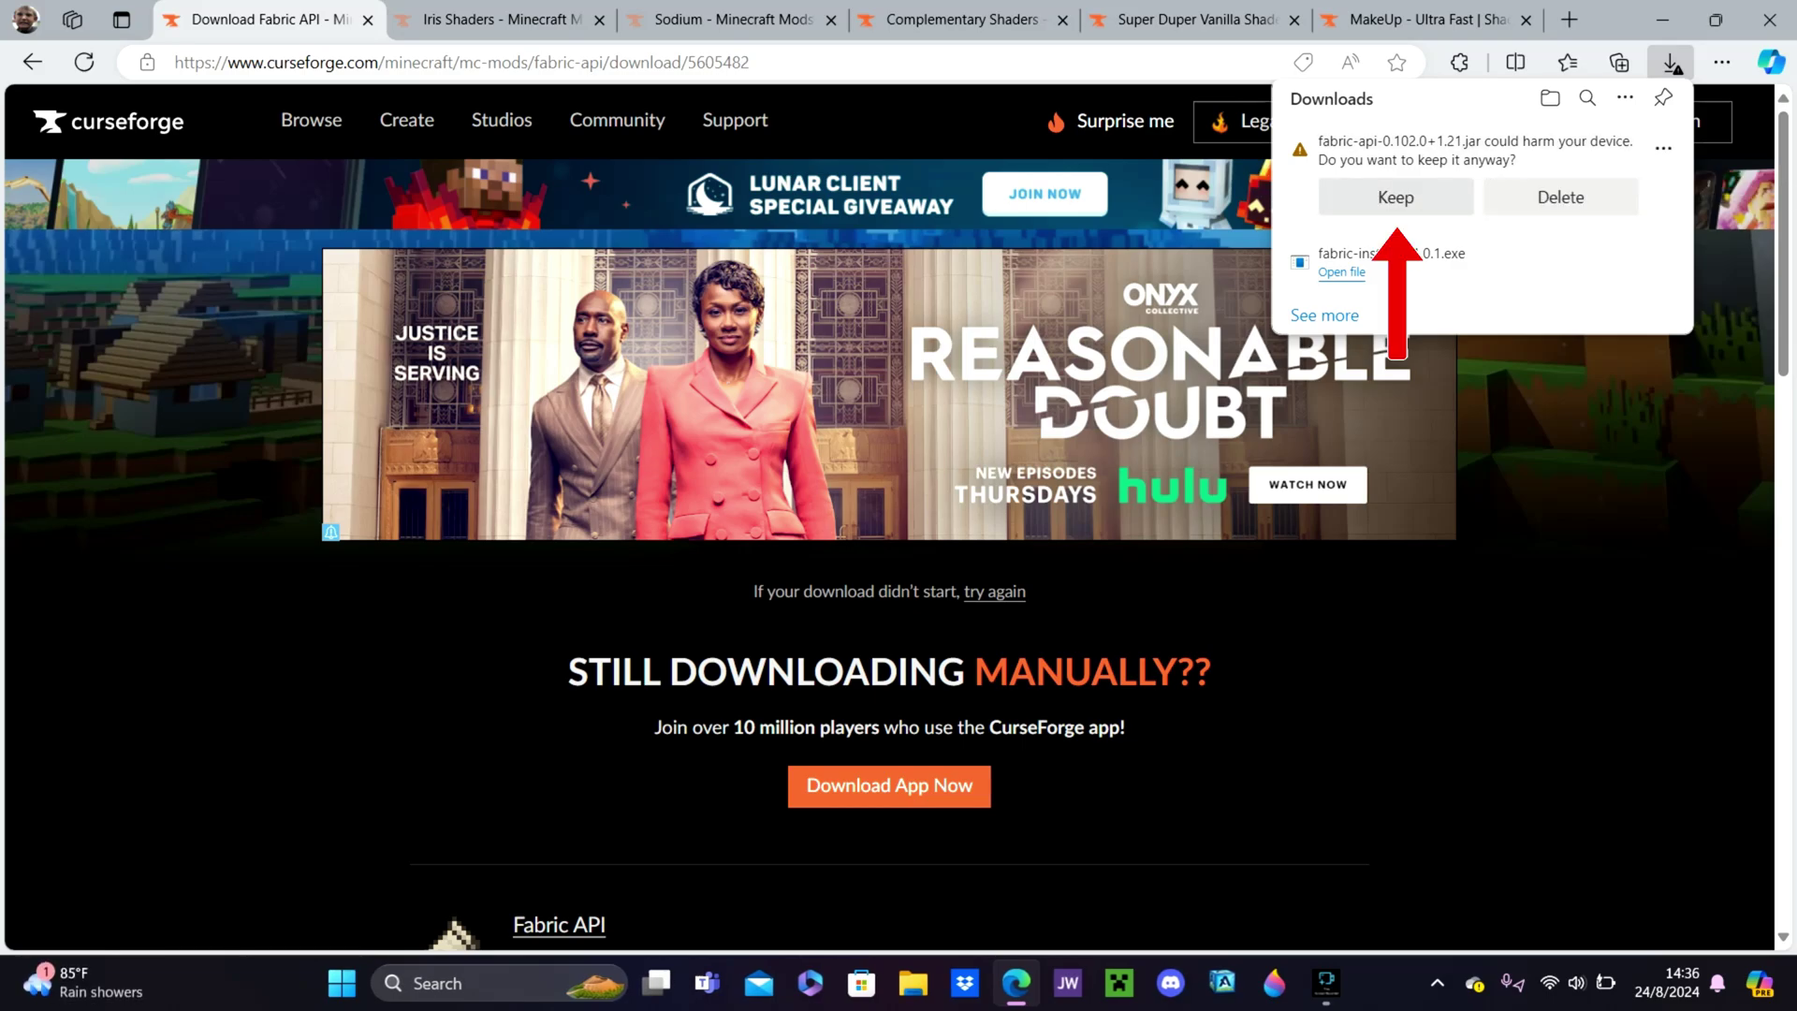
# - Keep the Fabric API jar, then list Iris Shaders files for Minecraft 1.21
pyautogui.click(1395, 198)
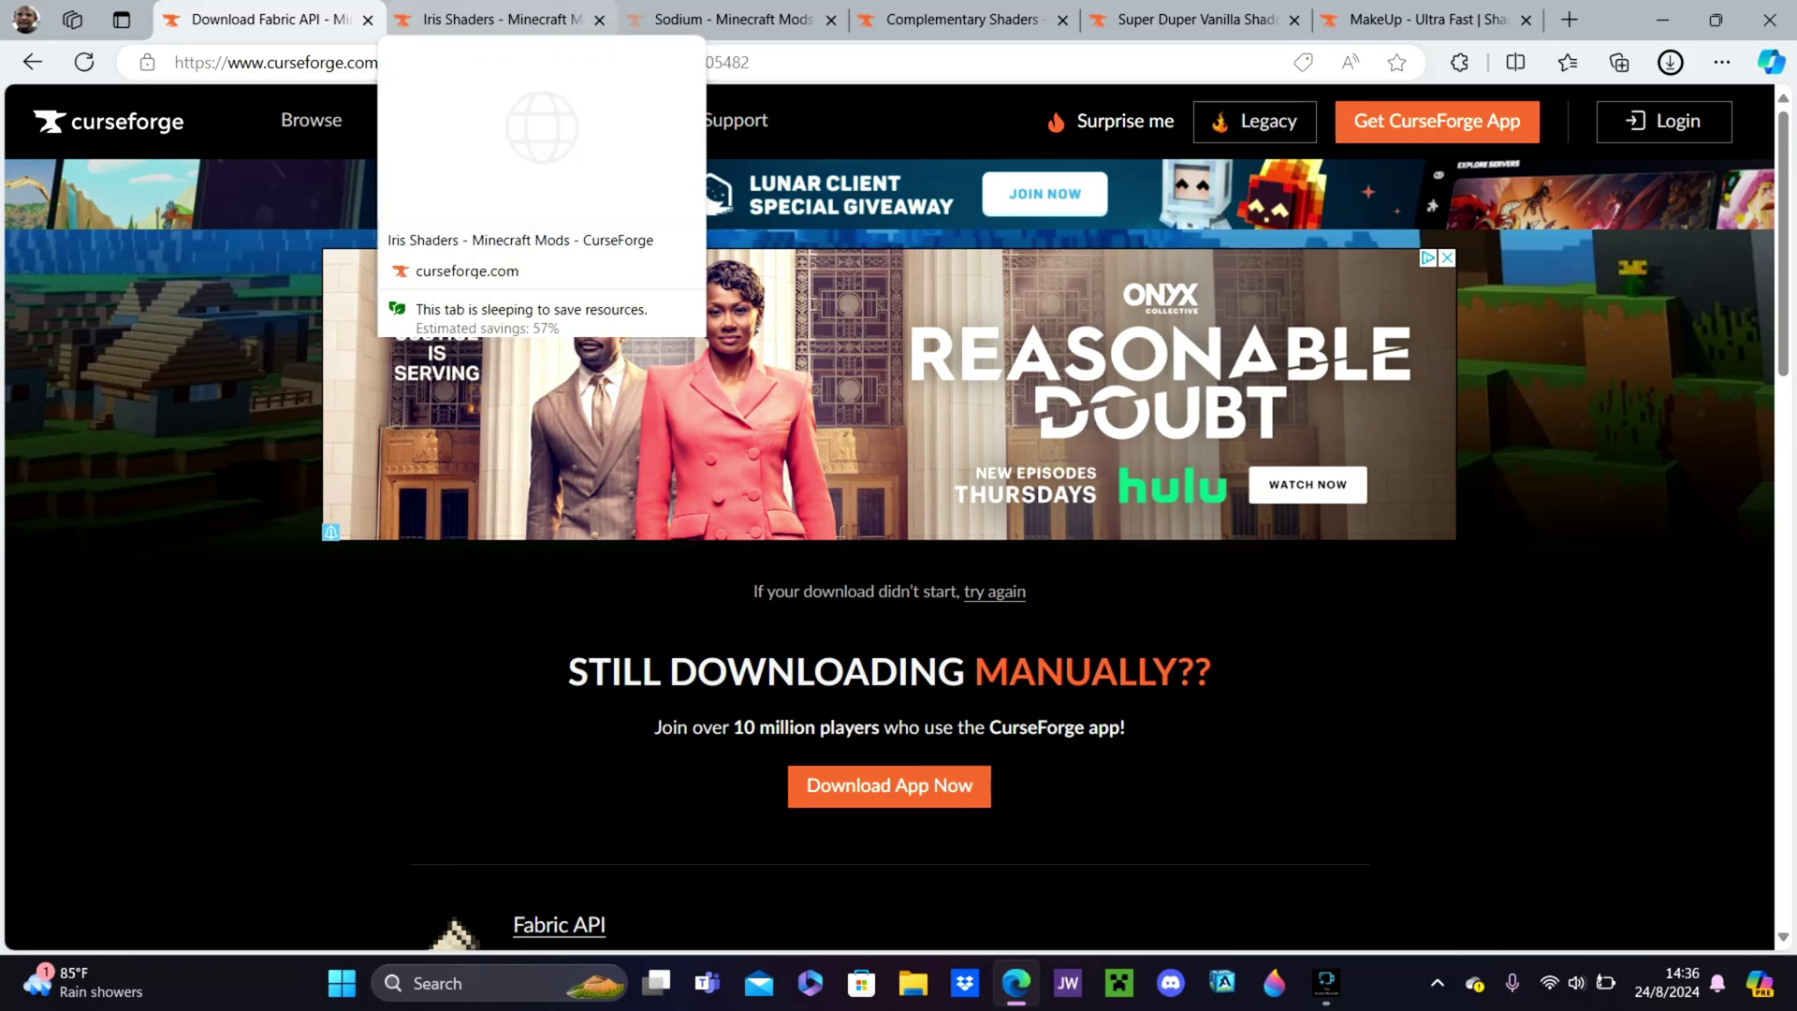
pyautogui.click(496, 19)
pyautogui.scroll(-5, 889, 515)
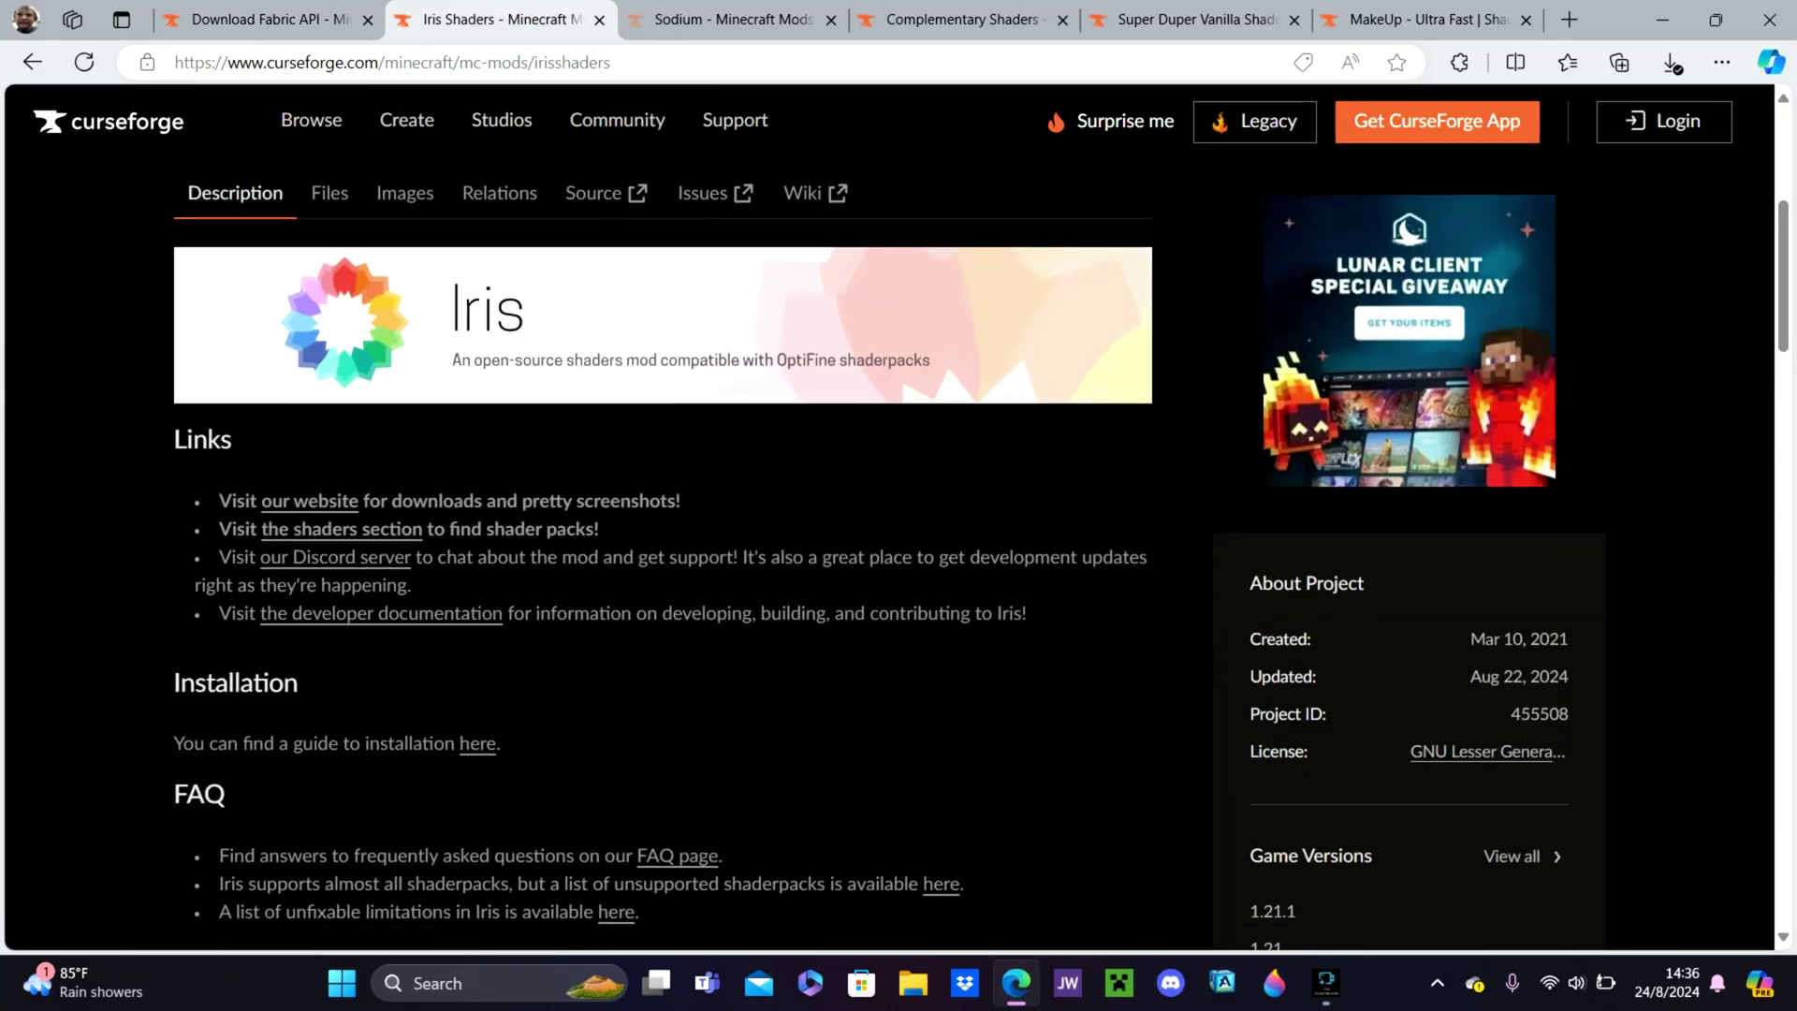
pyautogui.scroll(4, 889, 552)
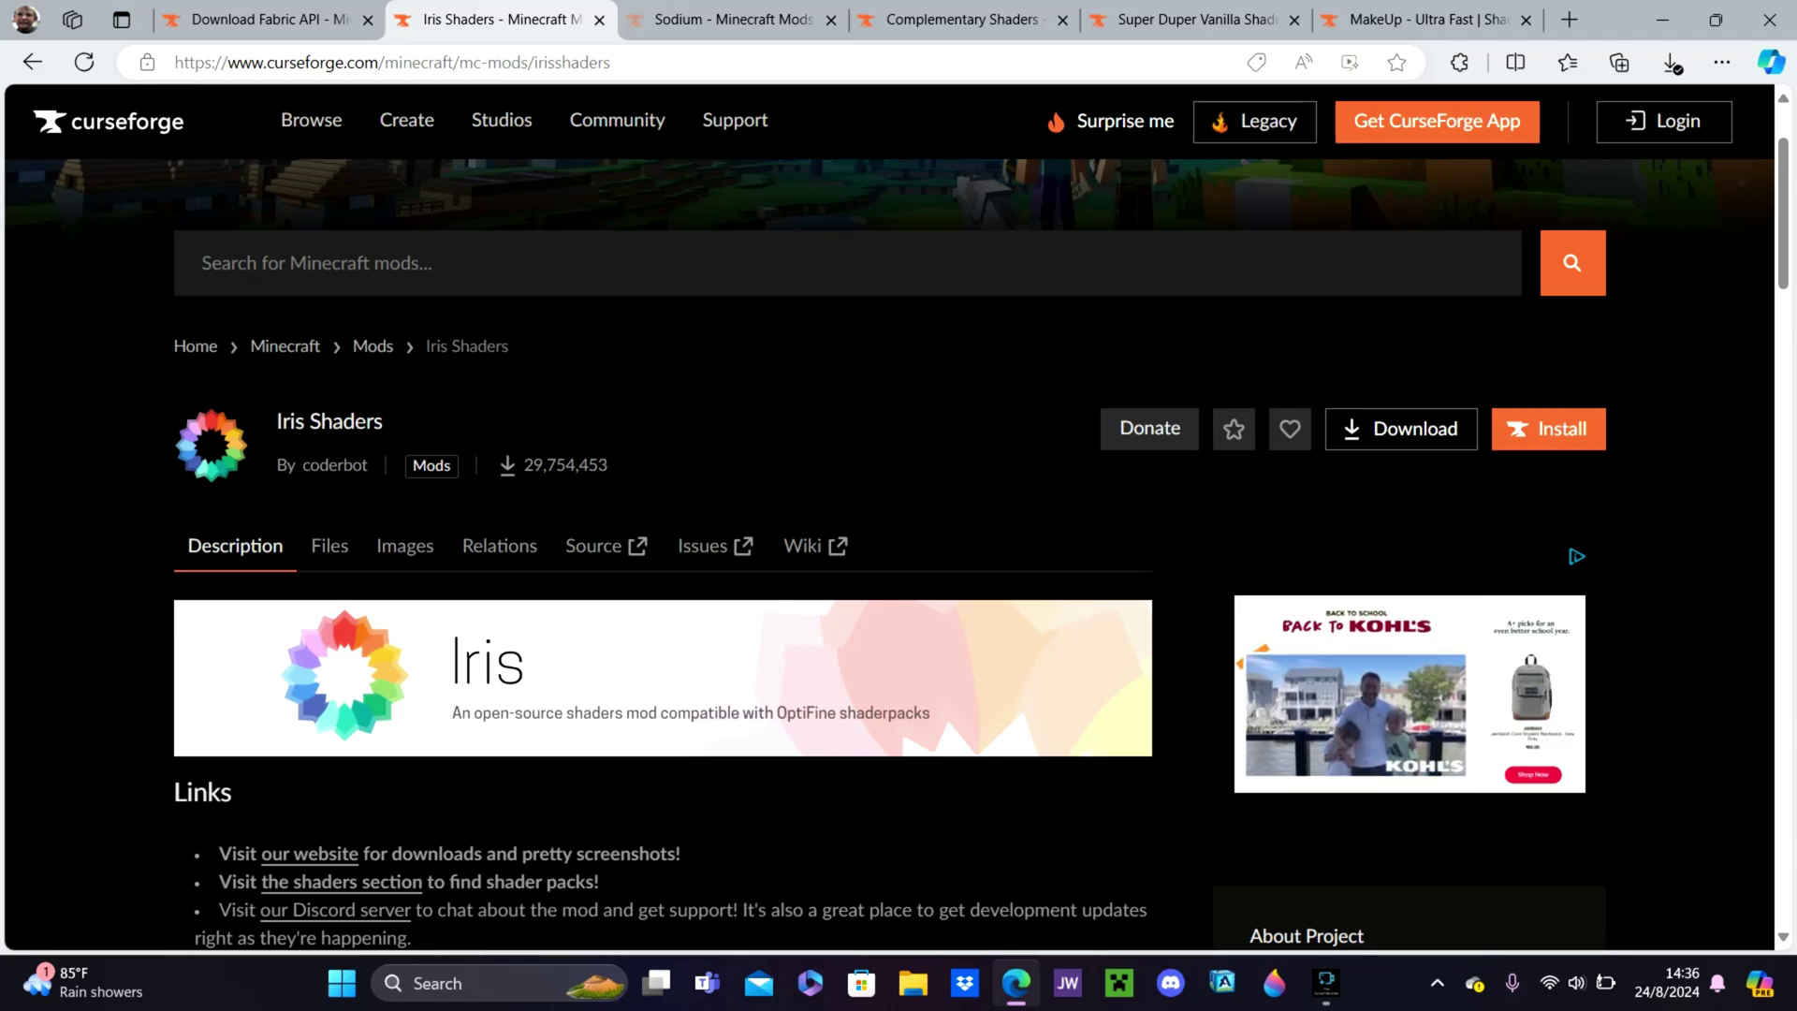
pyautogui.scroll(-6, 889, 552)
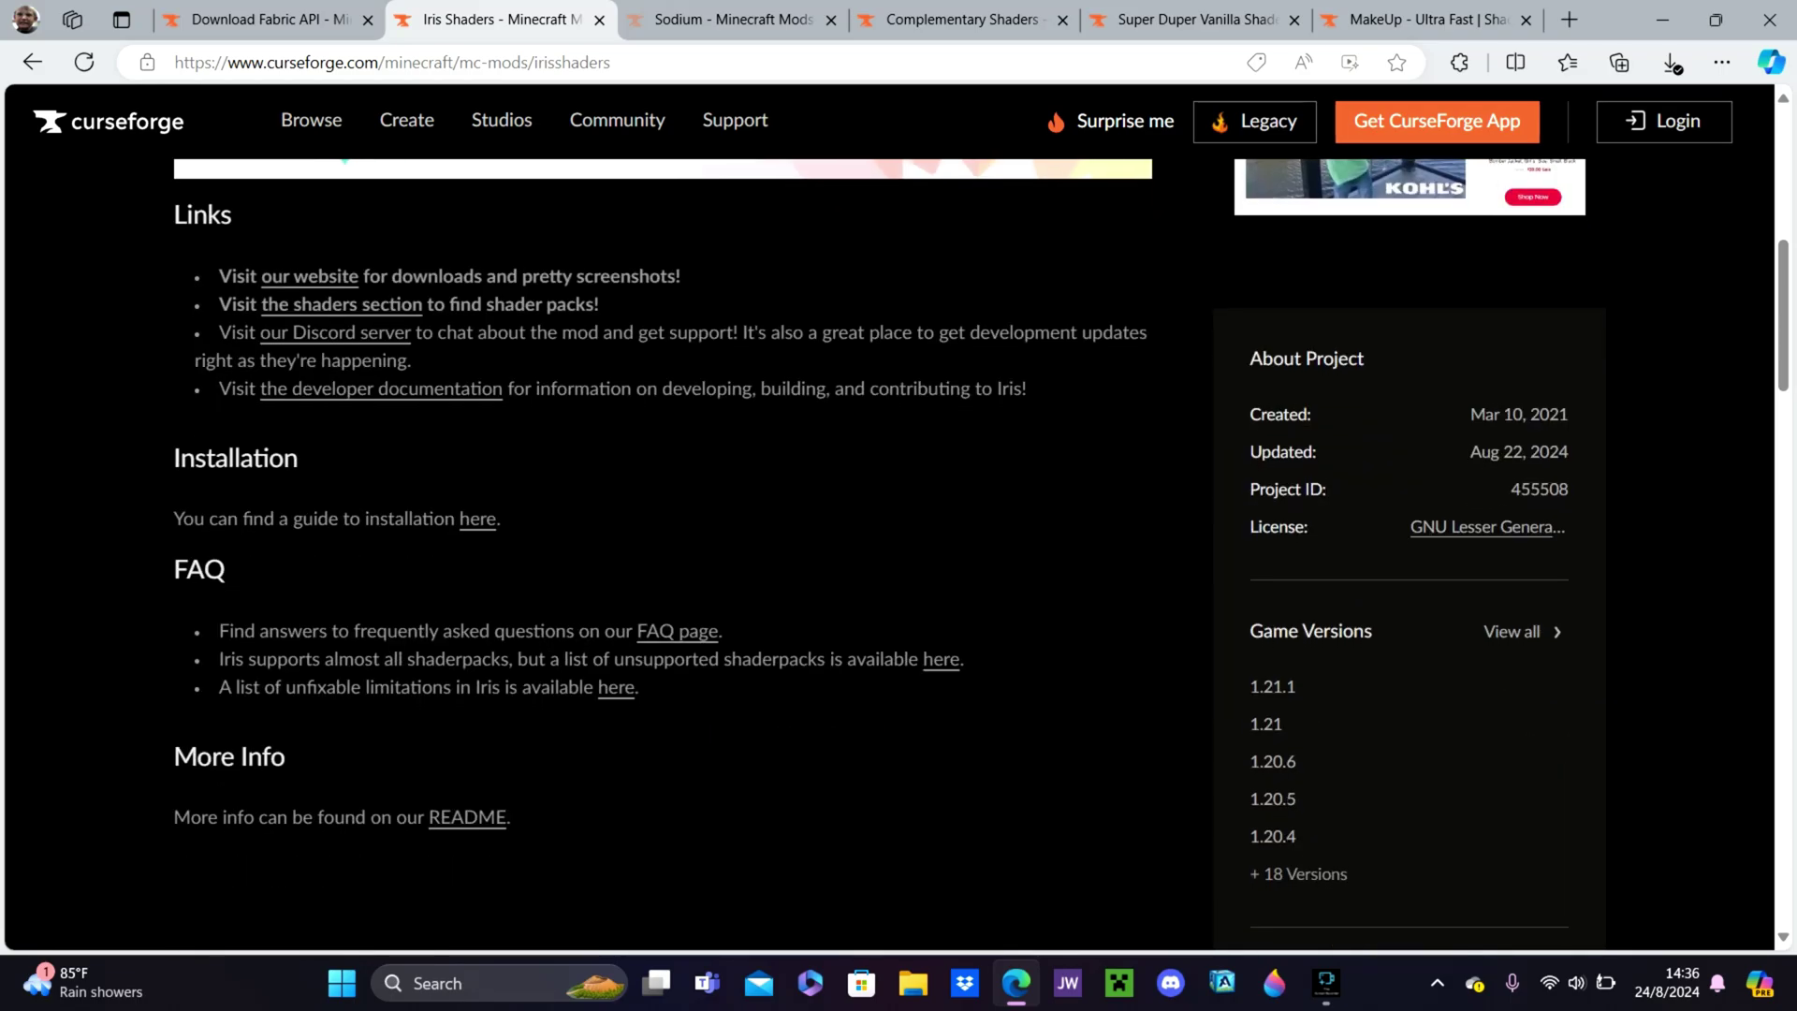
pyautogui.click(1265, 721)
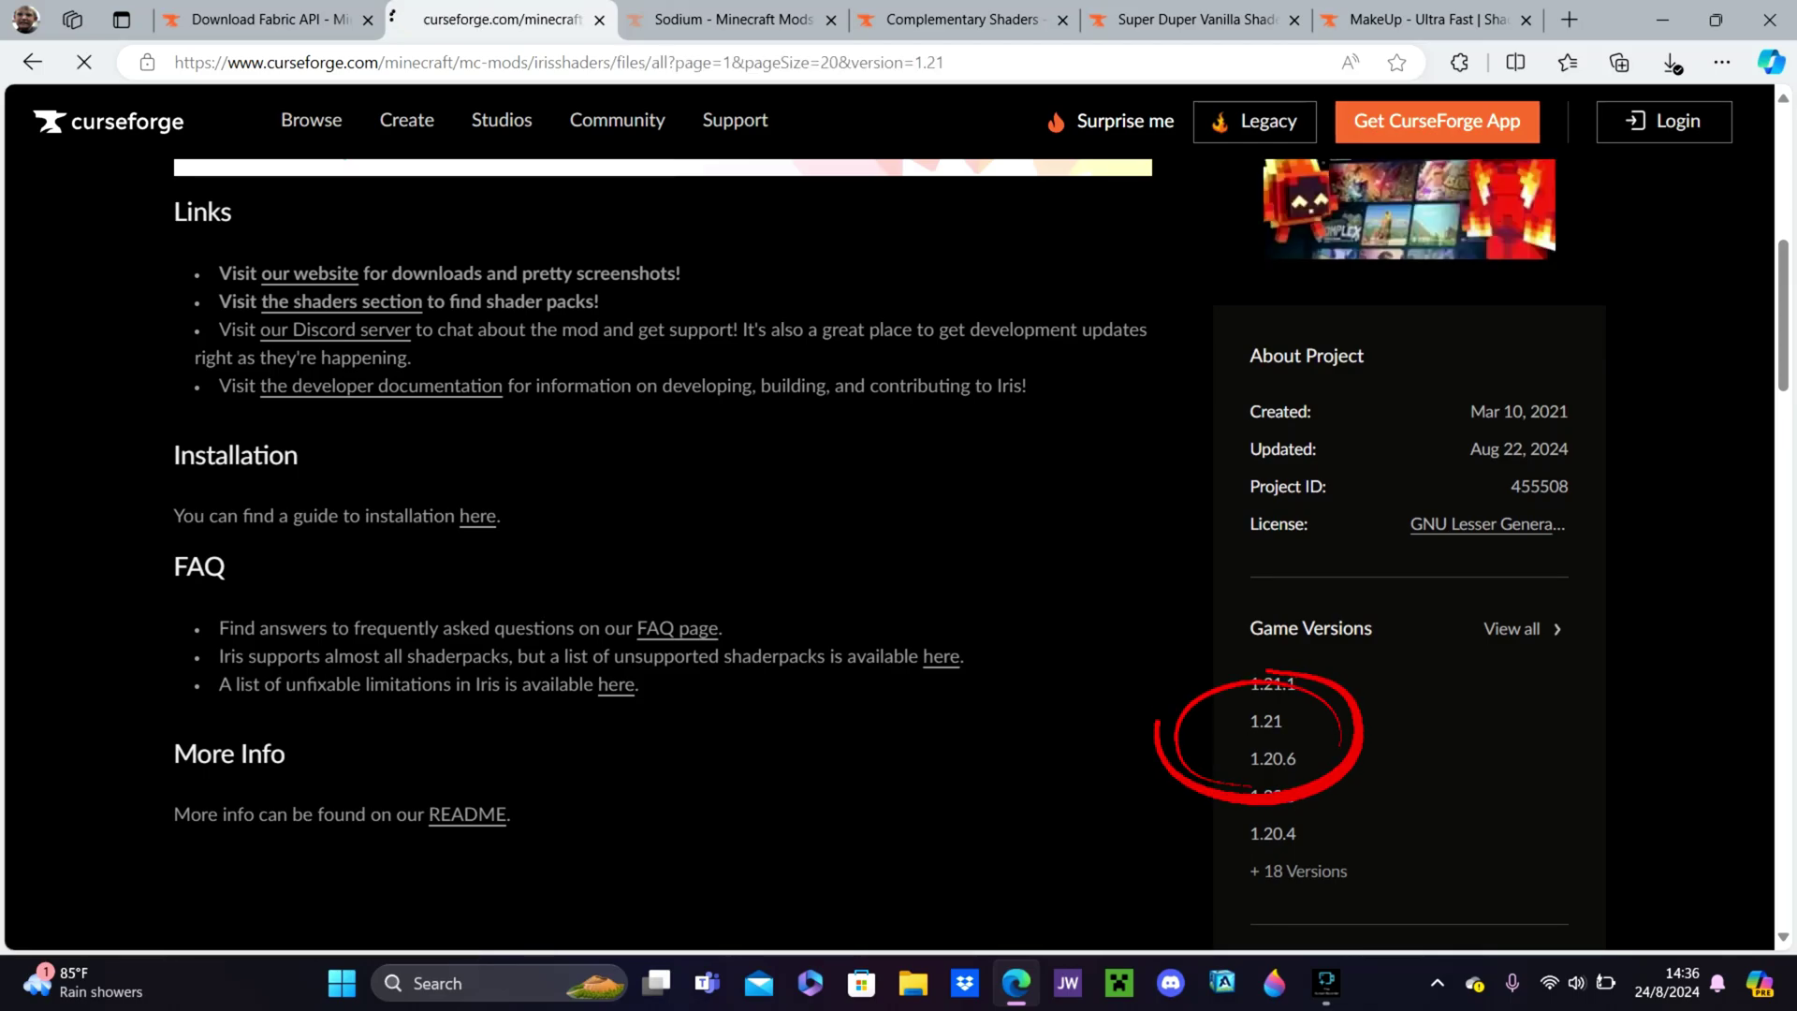
# - Download the Iris 1.7.2 file and return to the Iris file list
pyautogui.scroll(-5, 374, 490)
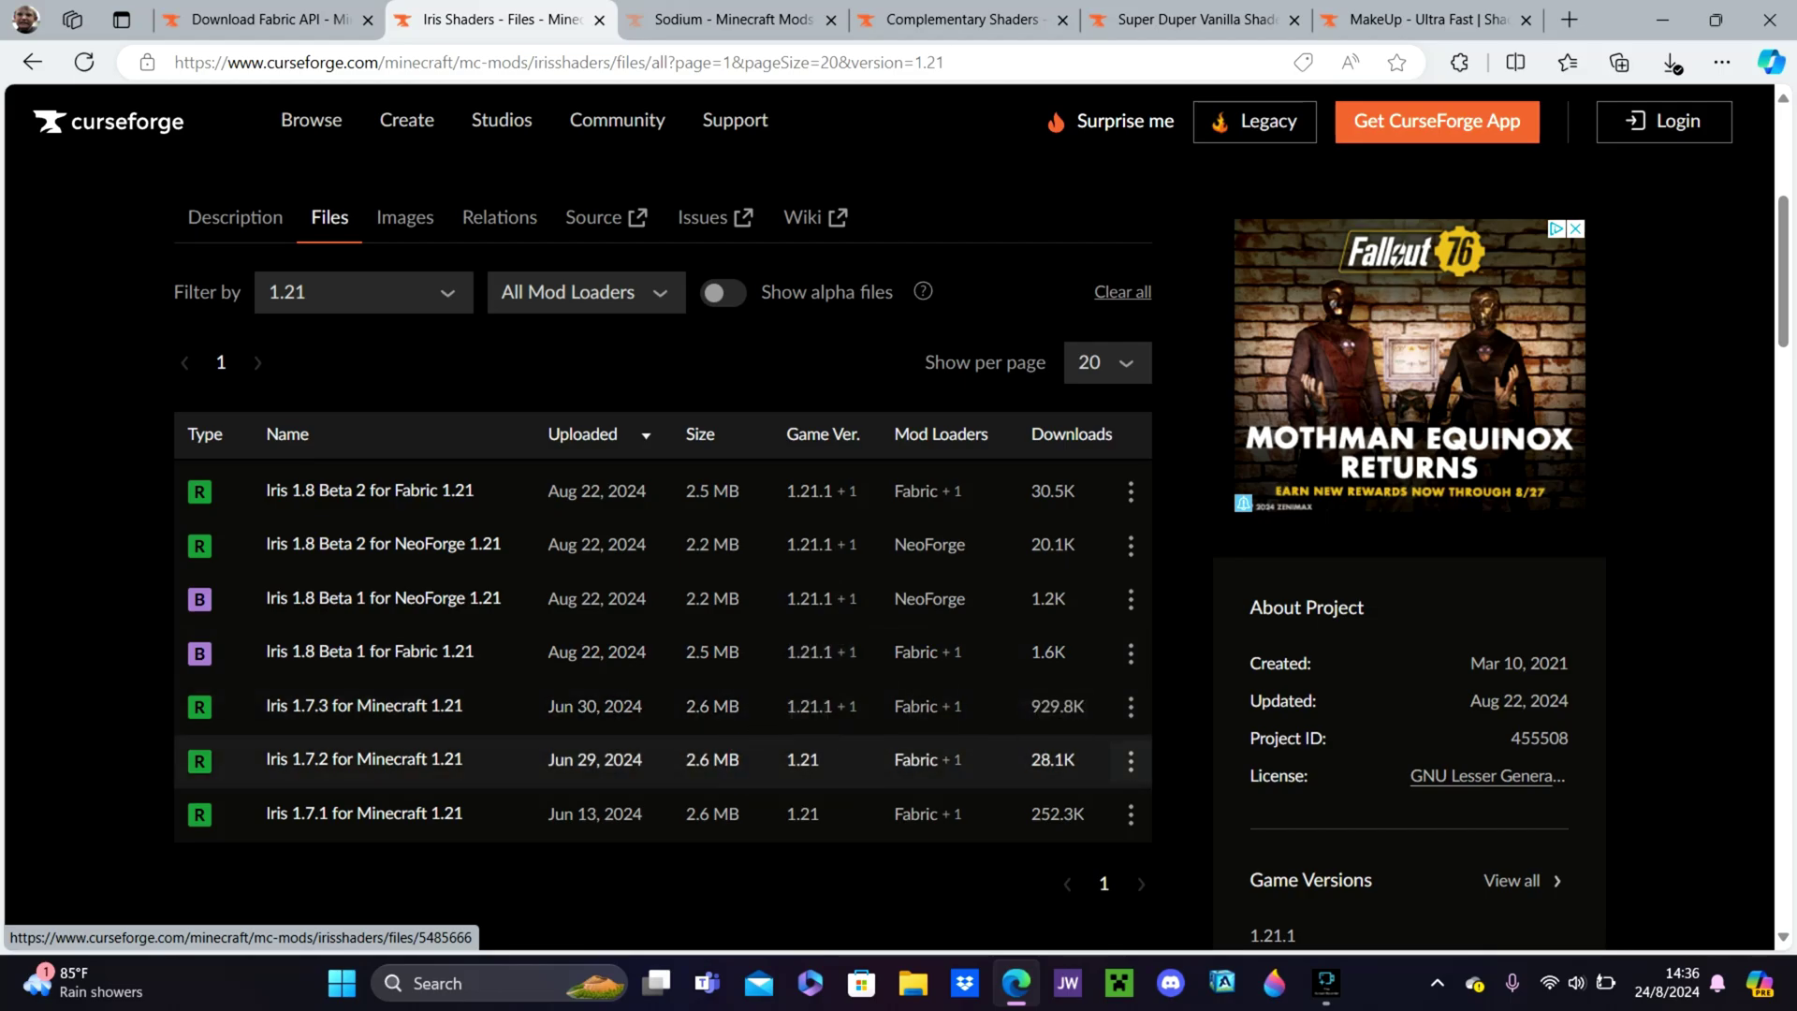
pyautogui.click(1131, 760)
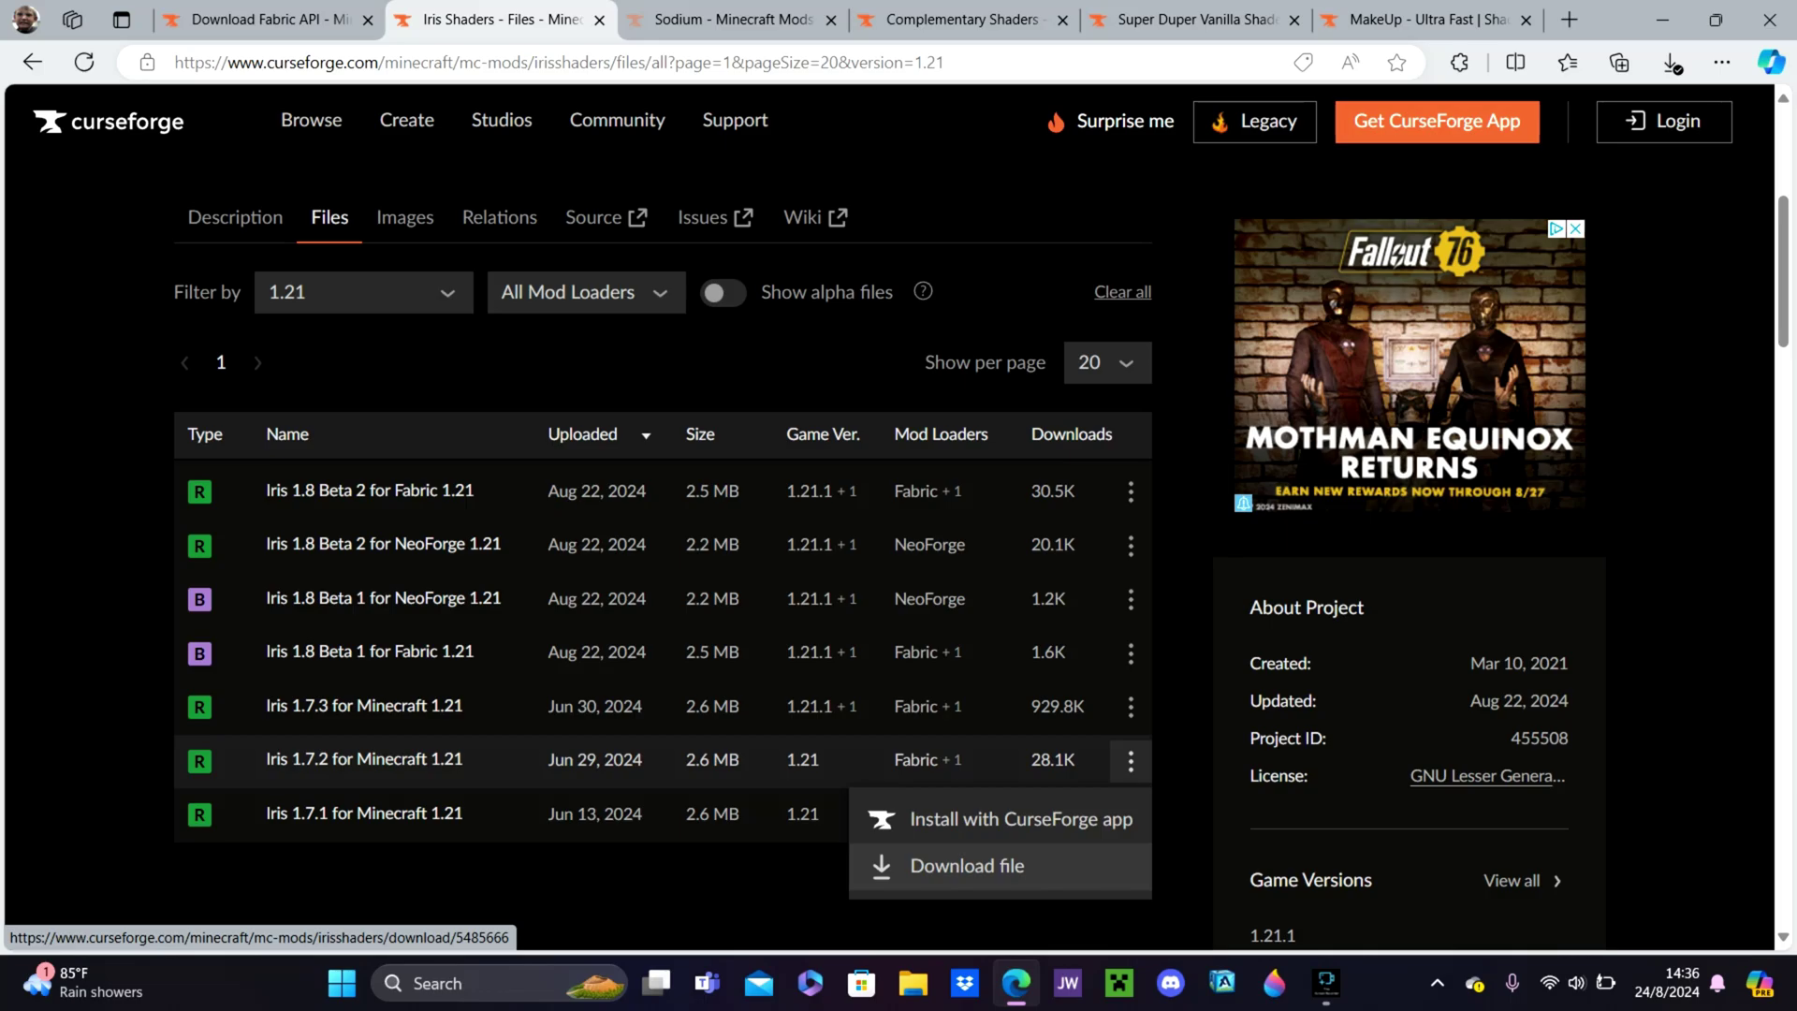
pyautogui.click(967, 865)
pyautogui.hotkey('alt', 'Left')
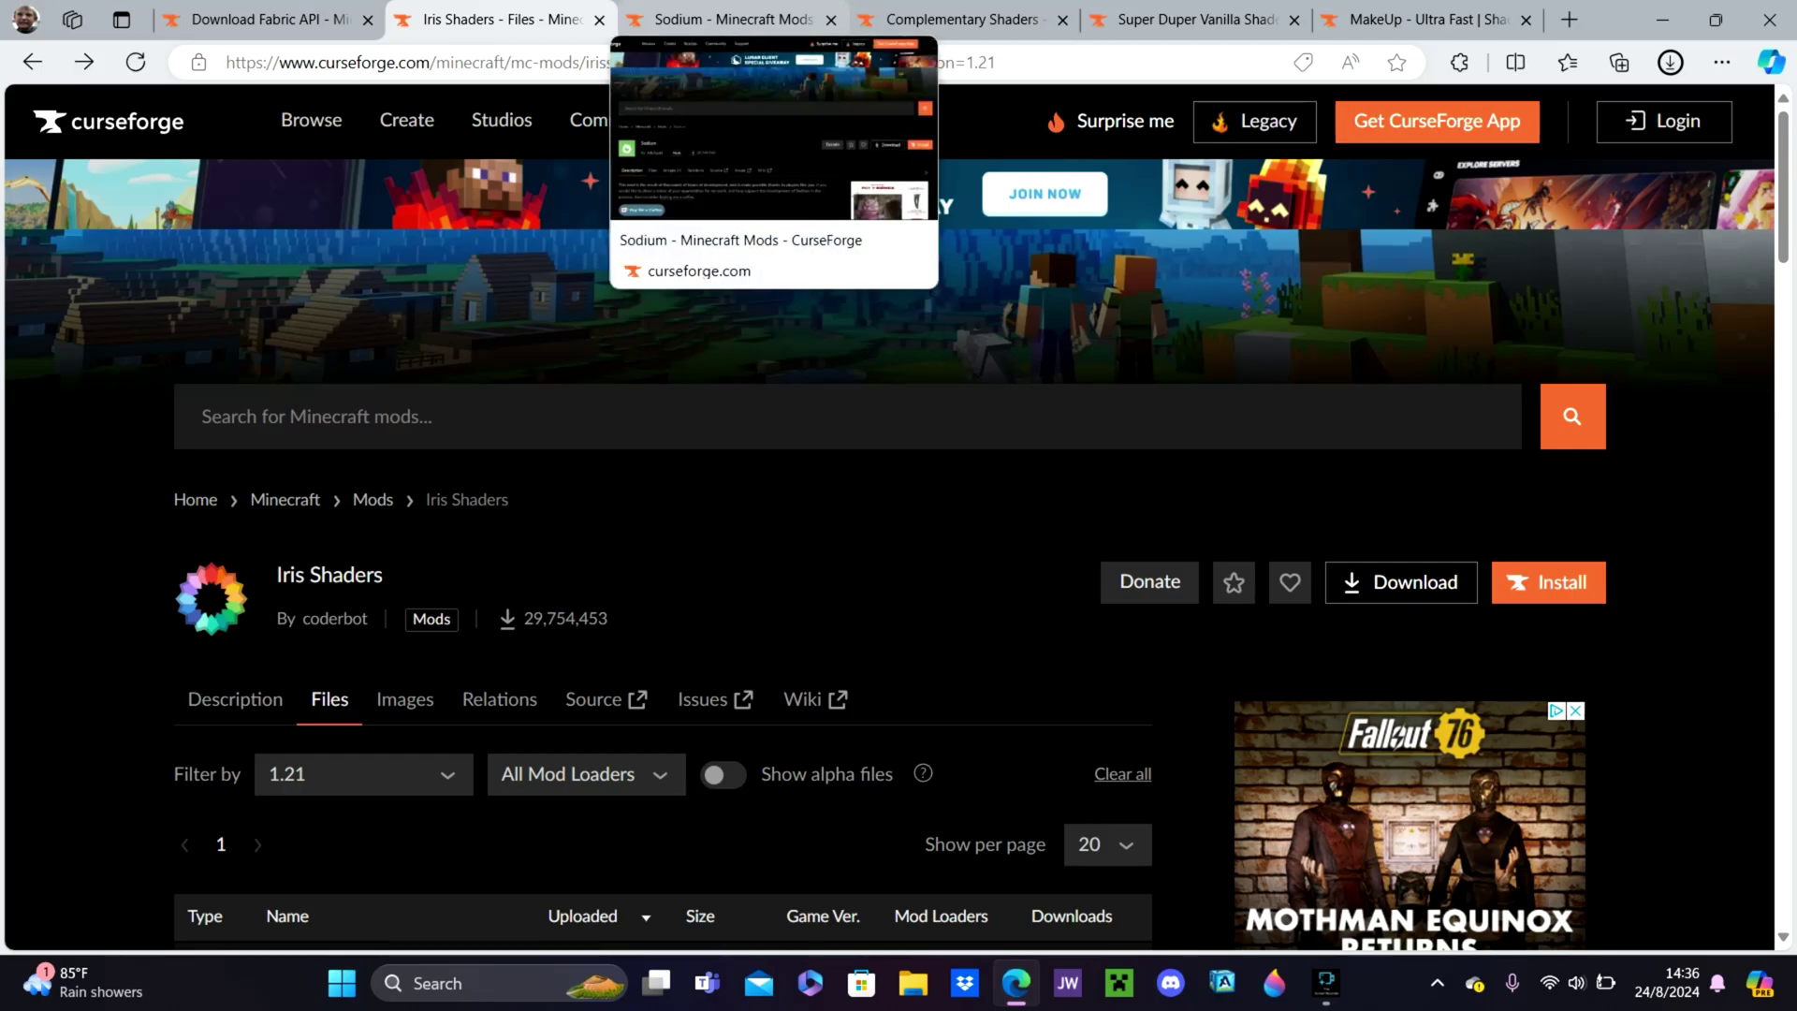
# - Download the Sodium 0.5.9 file for Minecraft 1.21 from the Sodium page
pyautogui.click(730, 19)
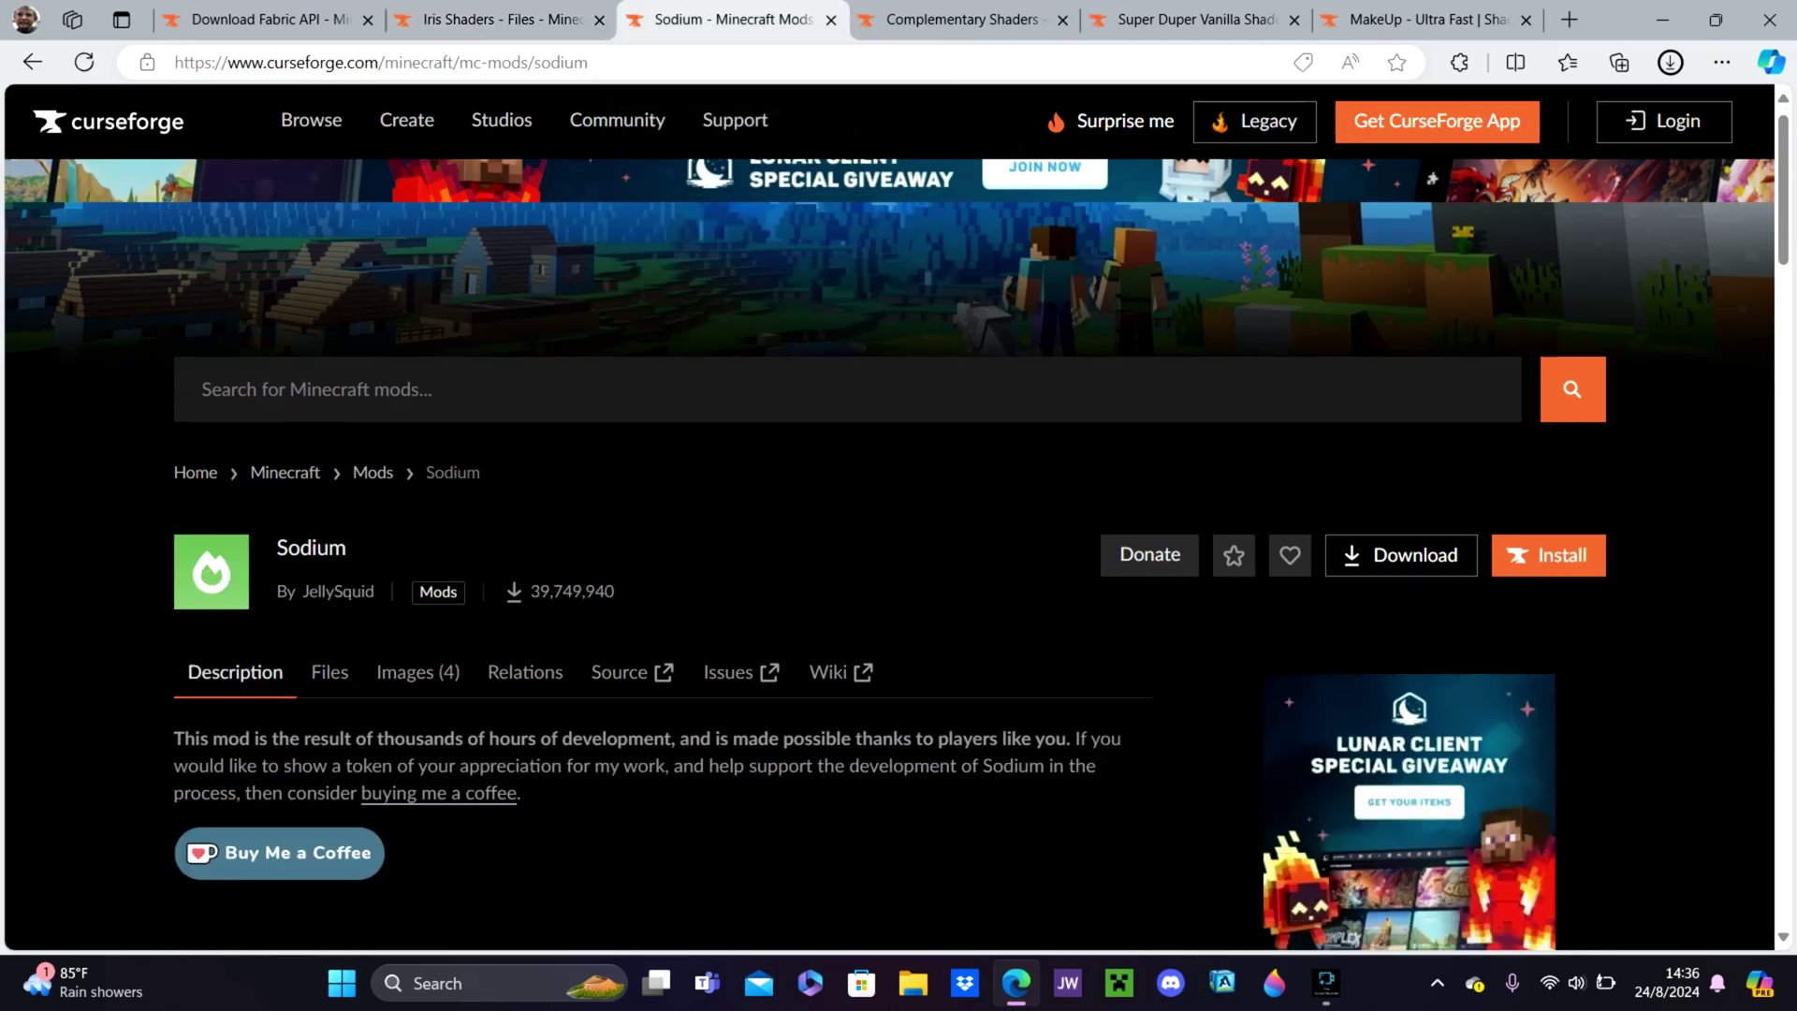
pyautogui.scroll(-5, 898, 561)
pyautogui.scroll(-1, 898, 562)
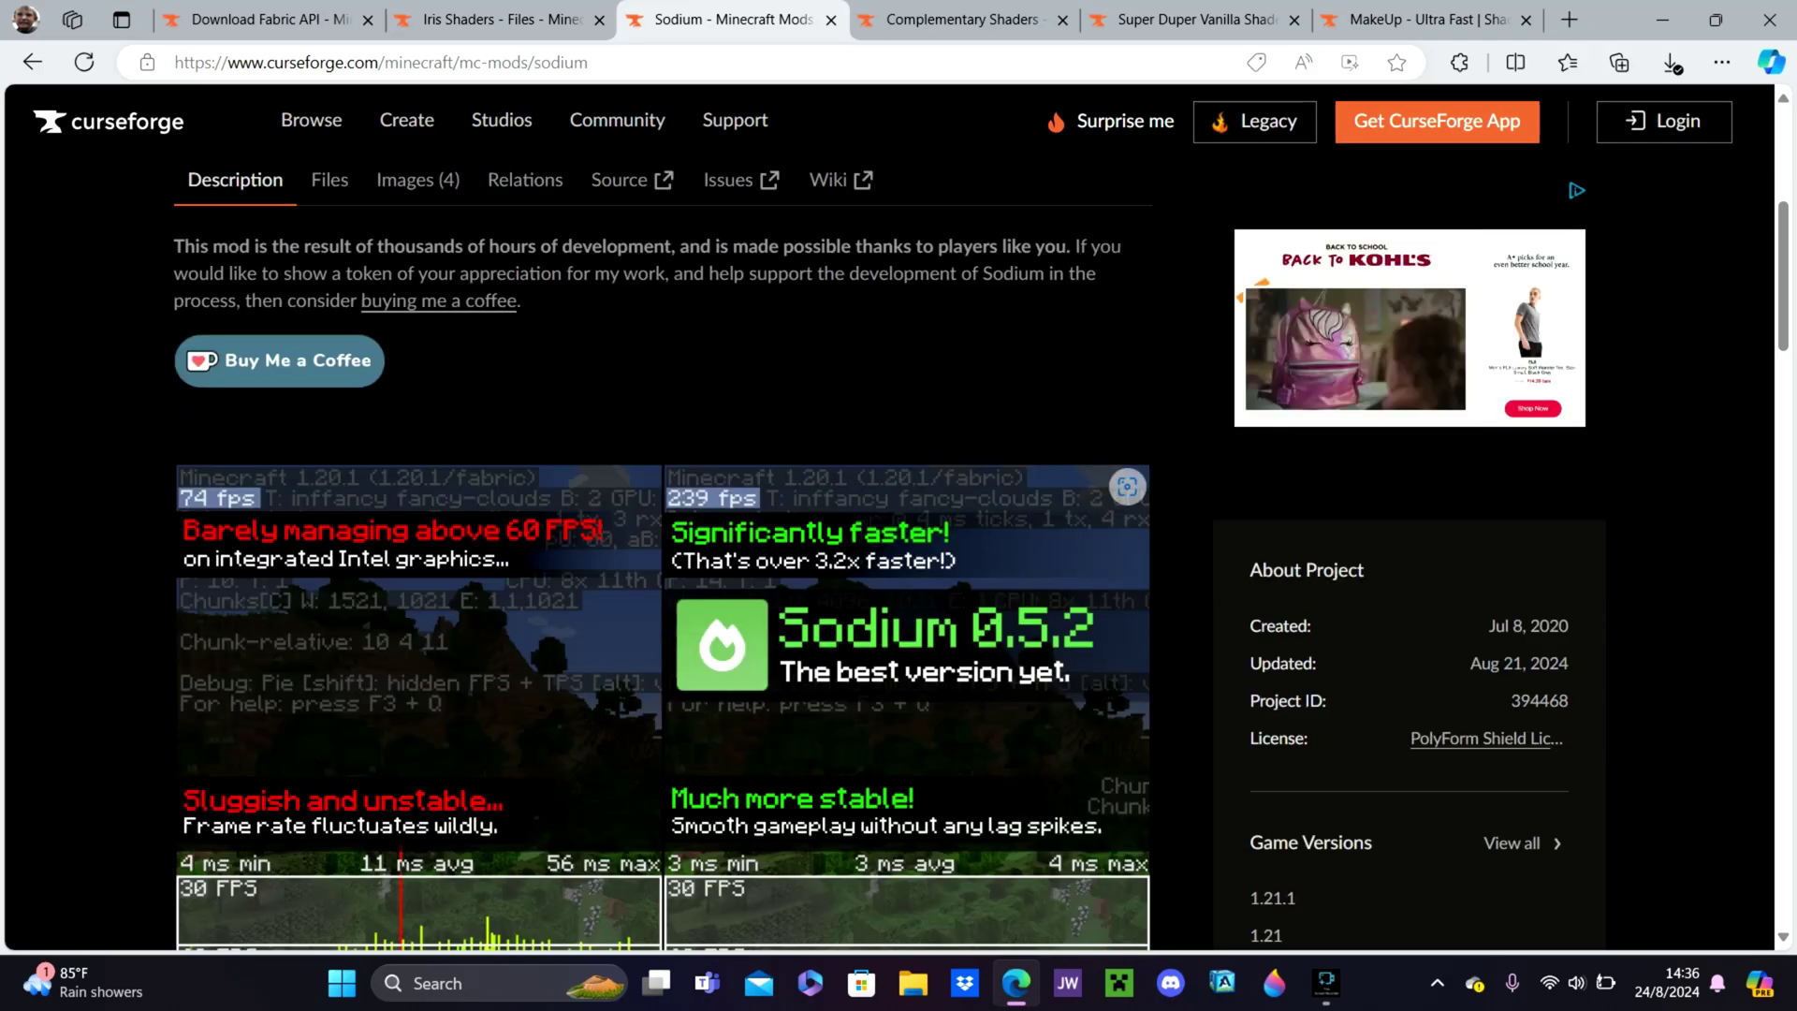
pyautogui.scroll(-4, 898, 561)
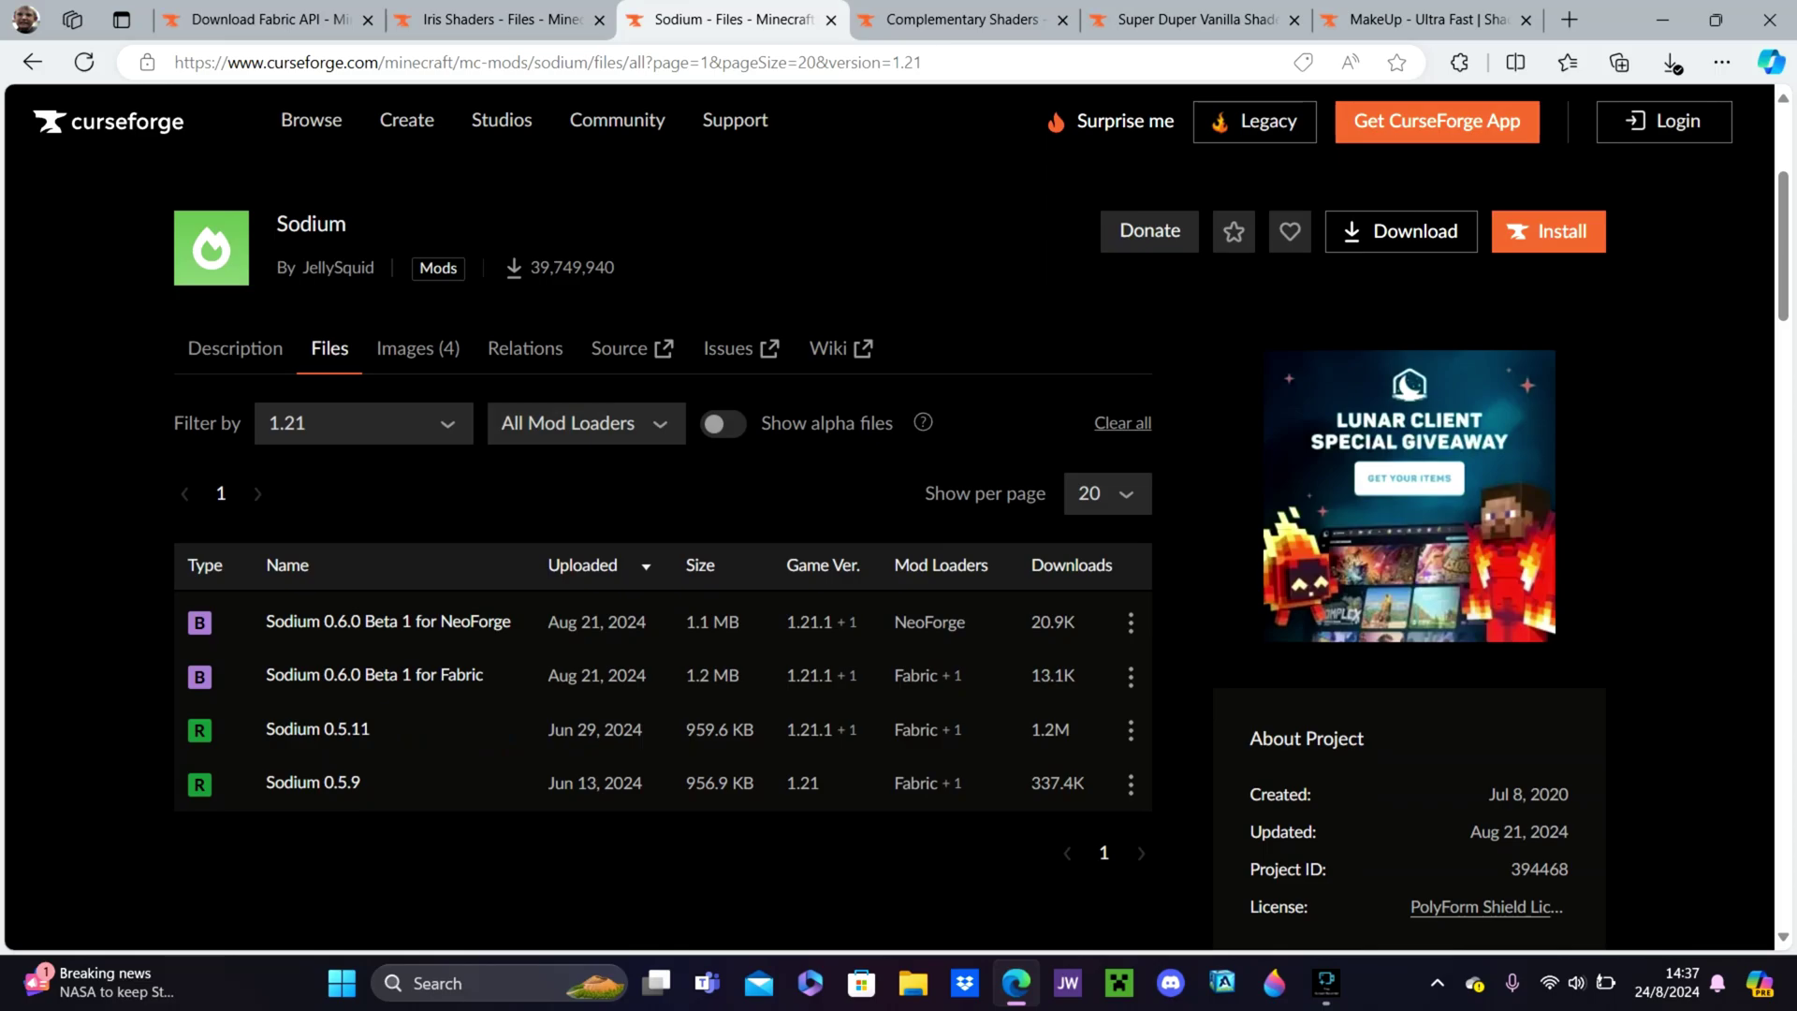
pyautogui.scroll(-2, 802, 637)
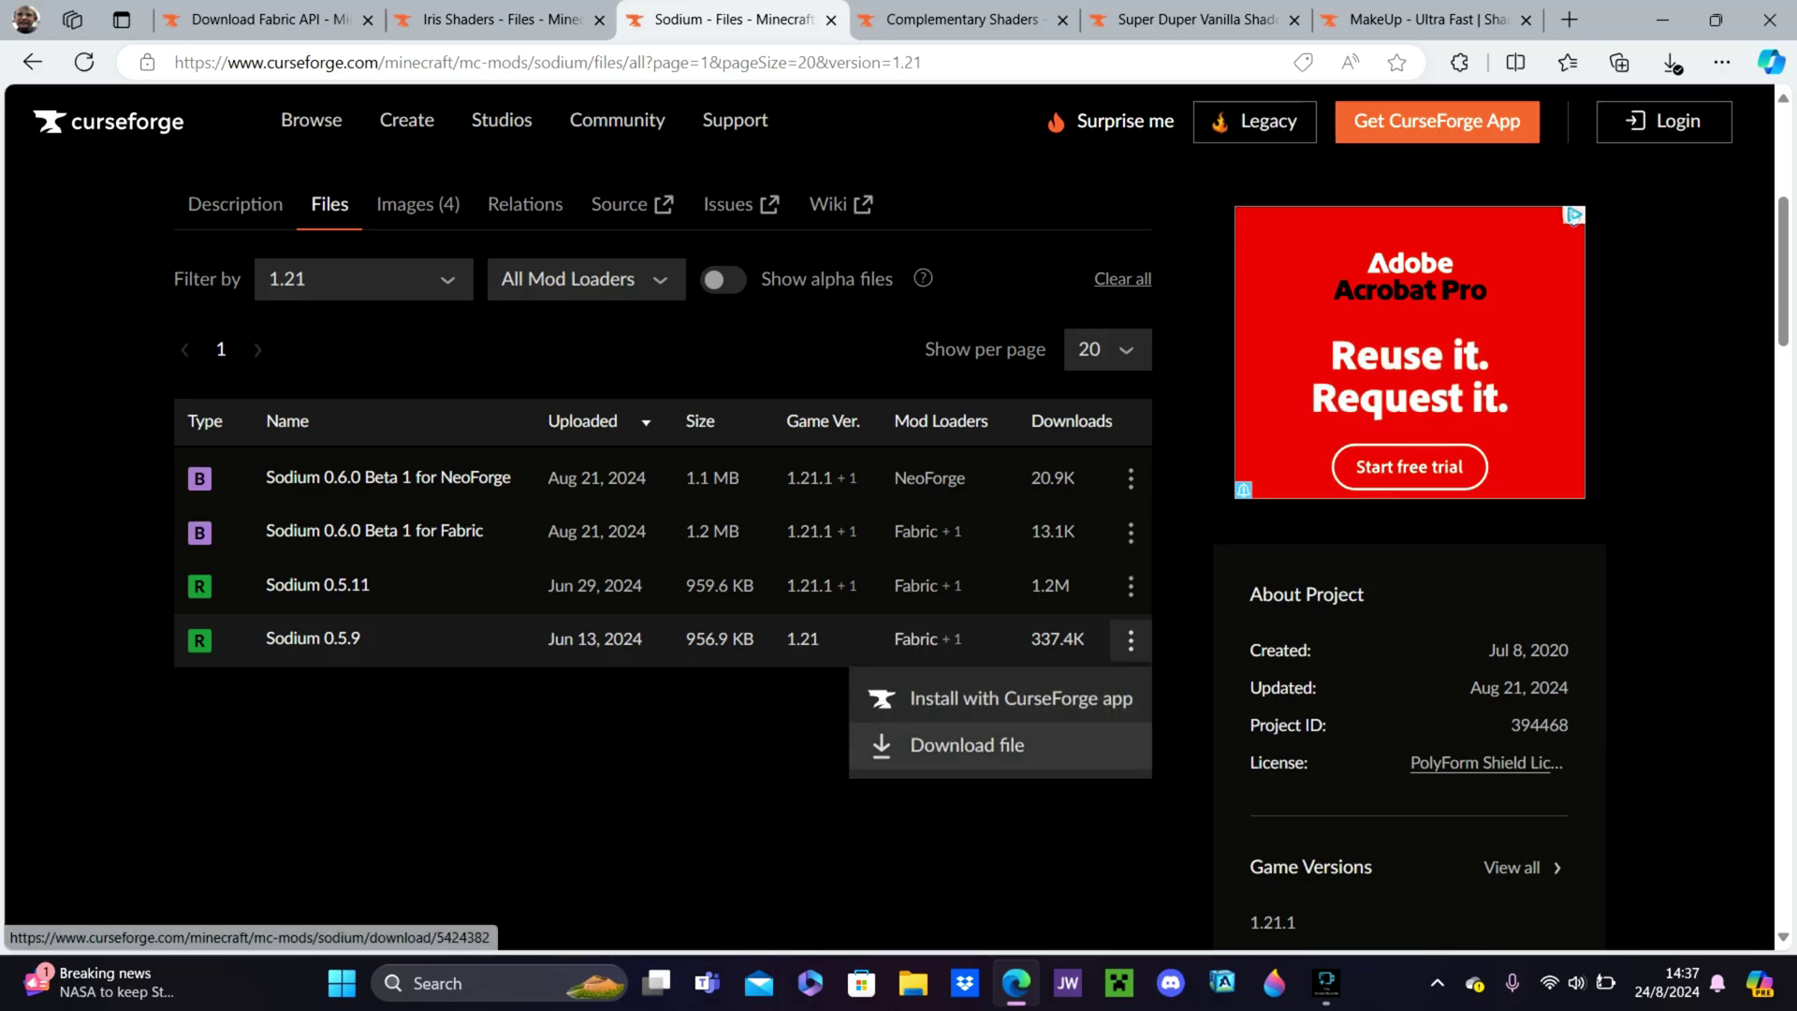
pyautogui.click(964, 741)
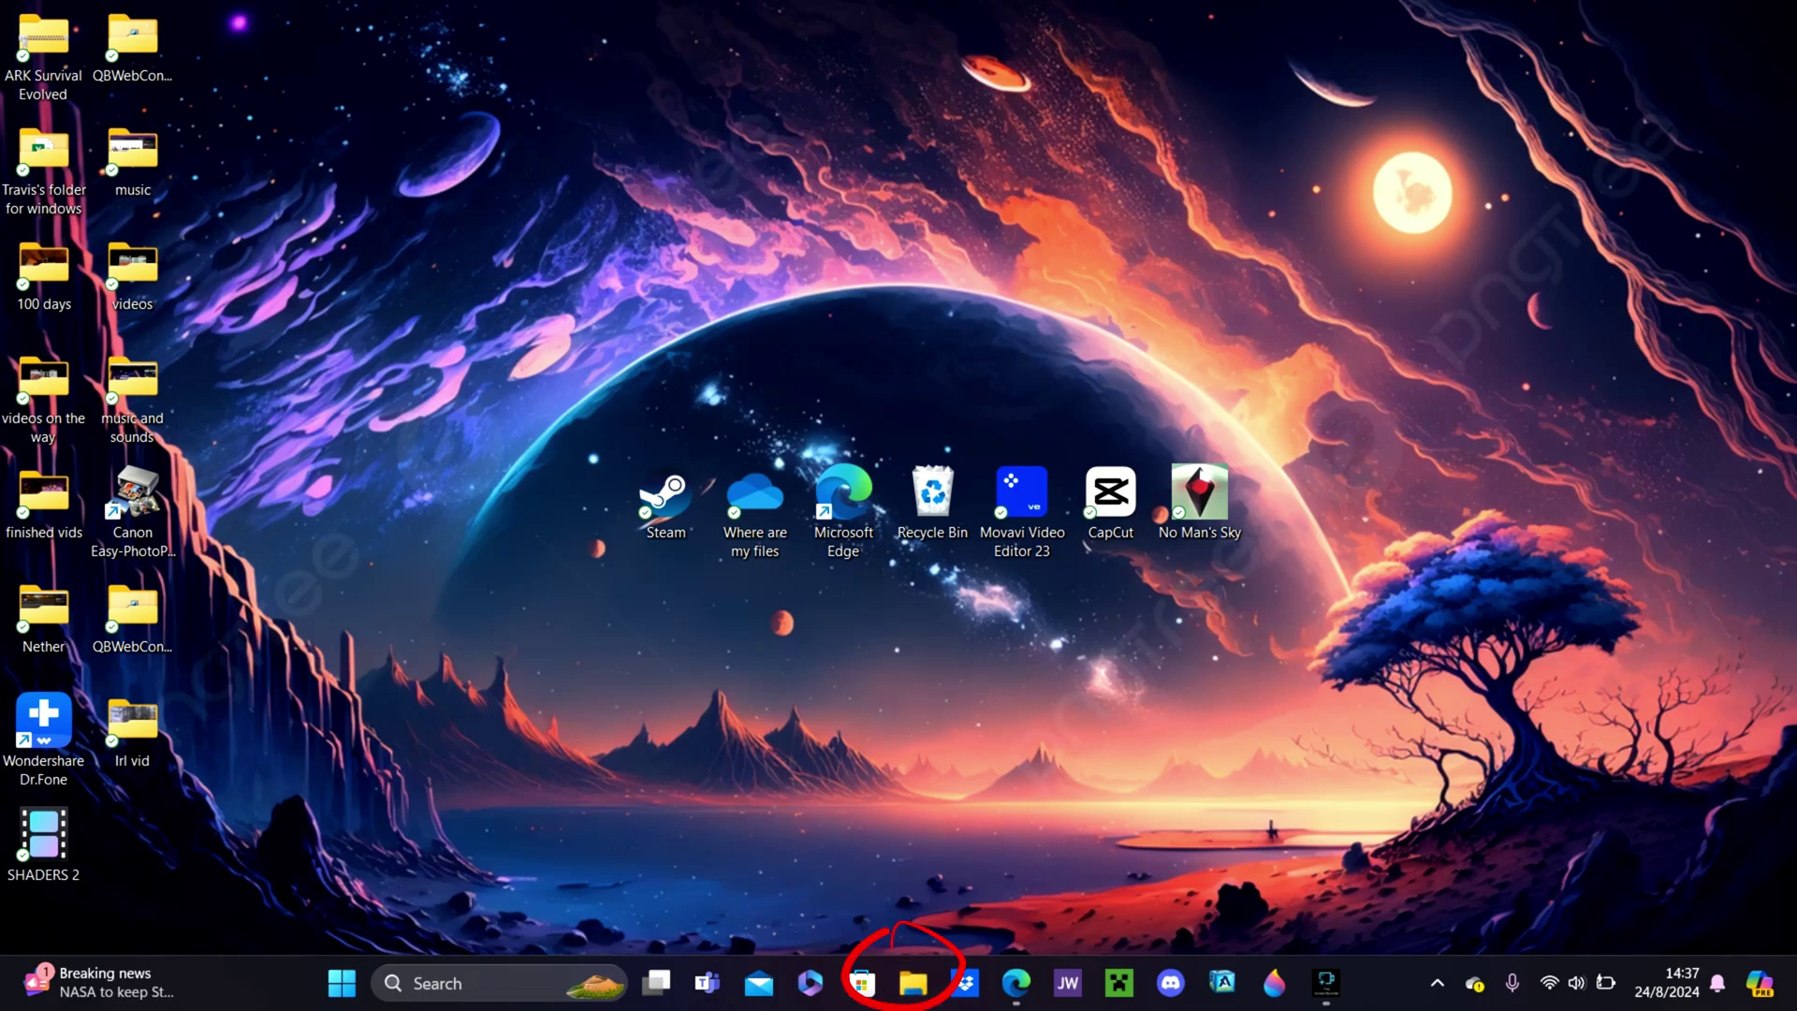
# - Move the Sodium, Iris and Fabric API jars and fabric-installer-1.0.1 from Downloads to the desktop
pyautogui.click(913, 982)
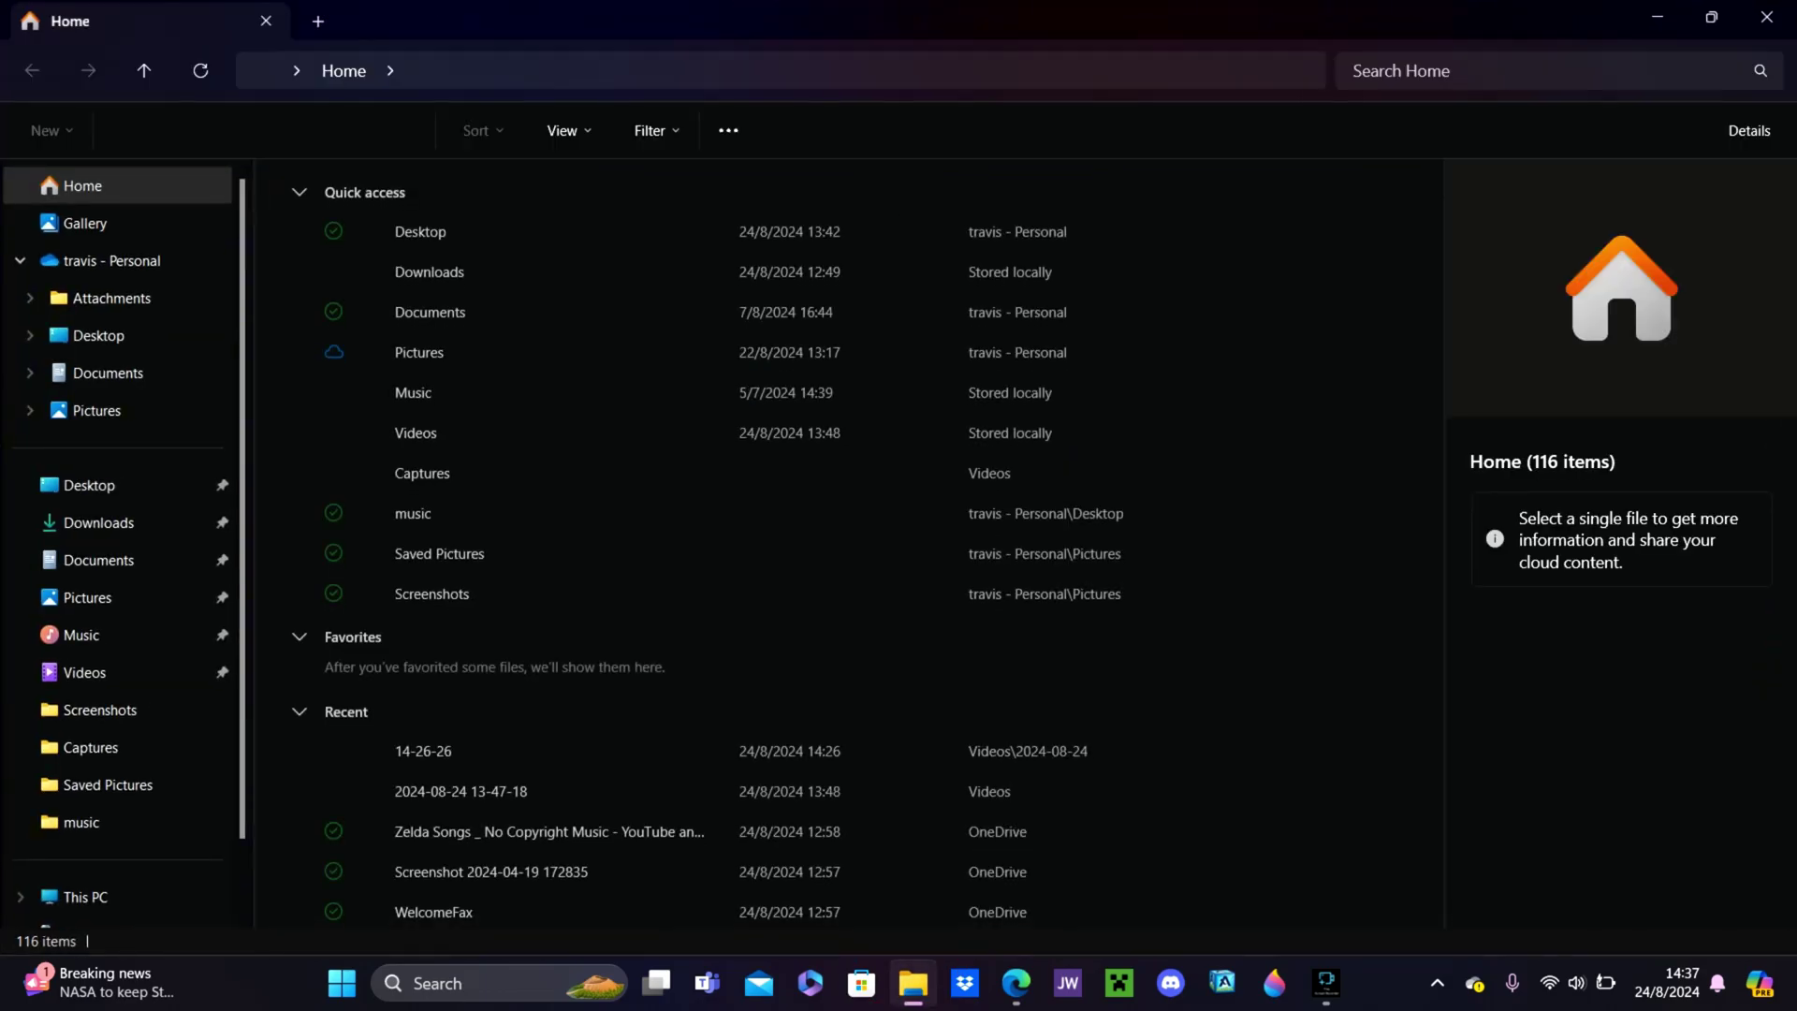
pyautogui.click(98, 522)
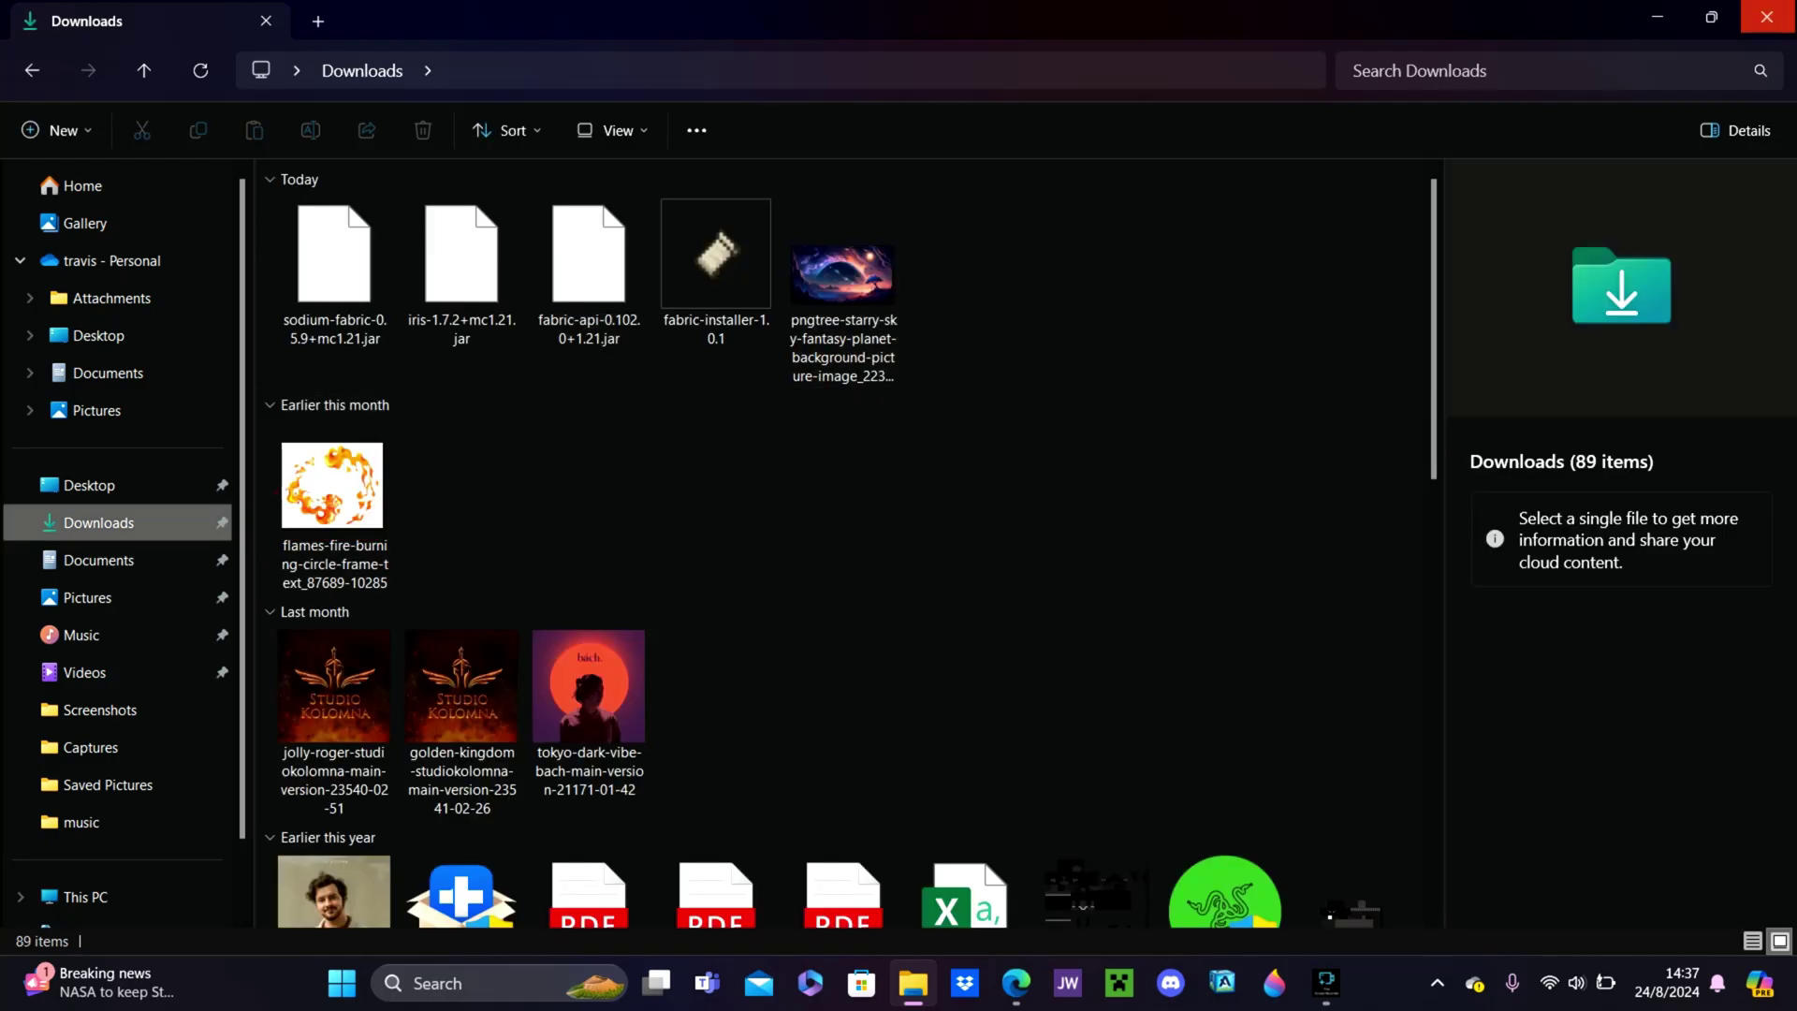
pyautogui.click(1711, 17)
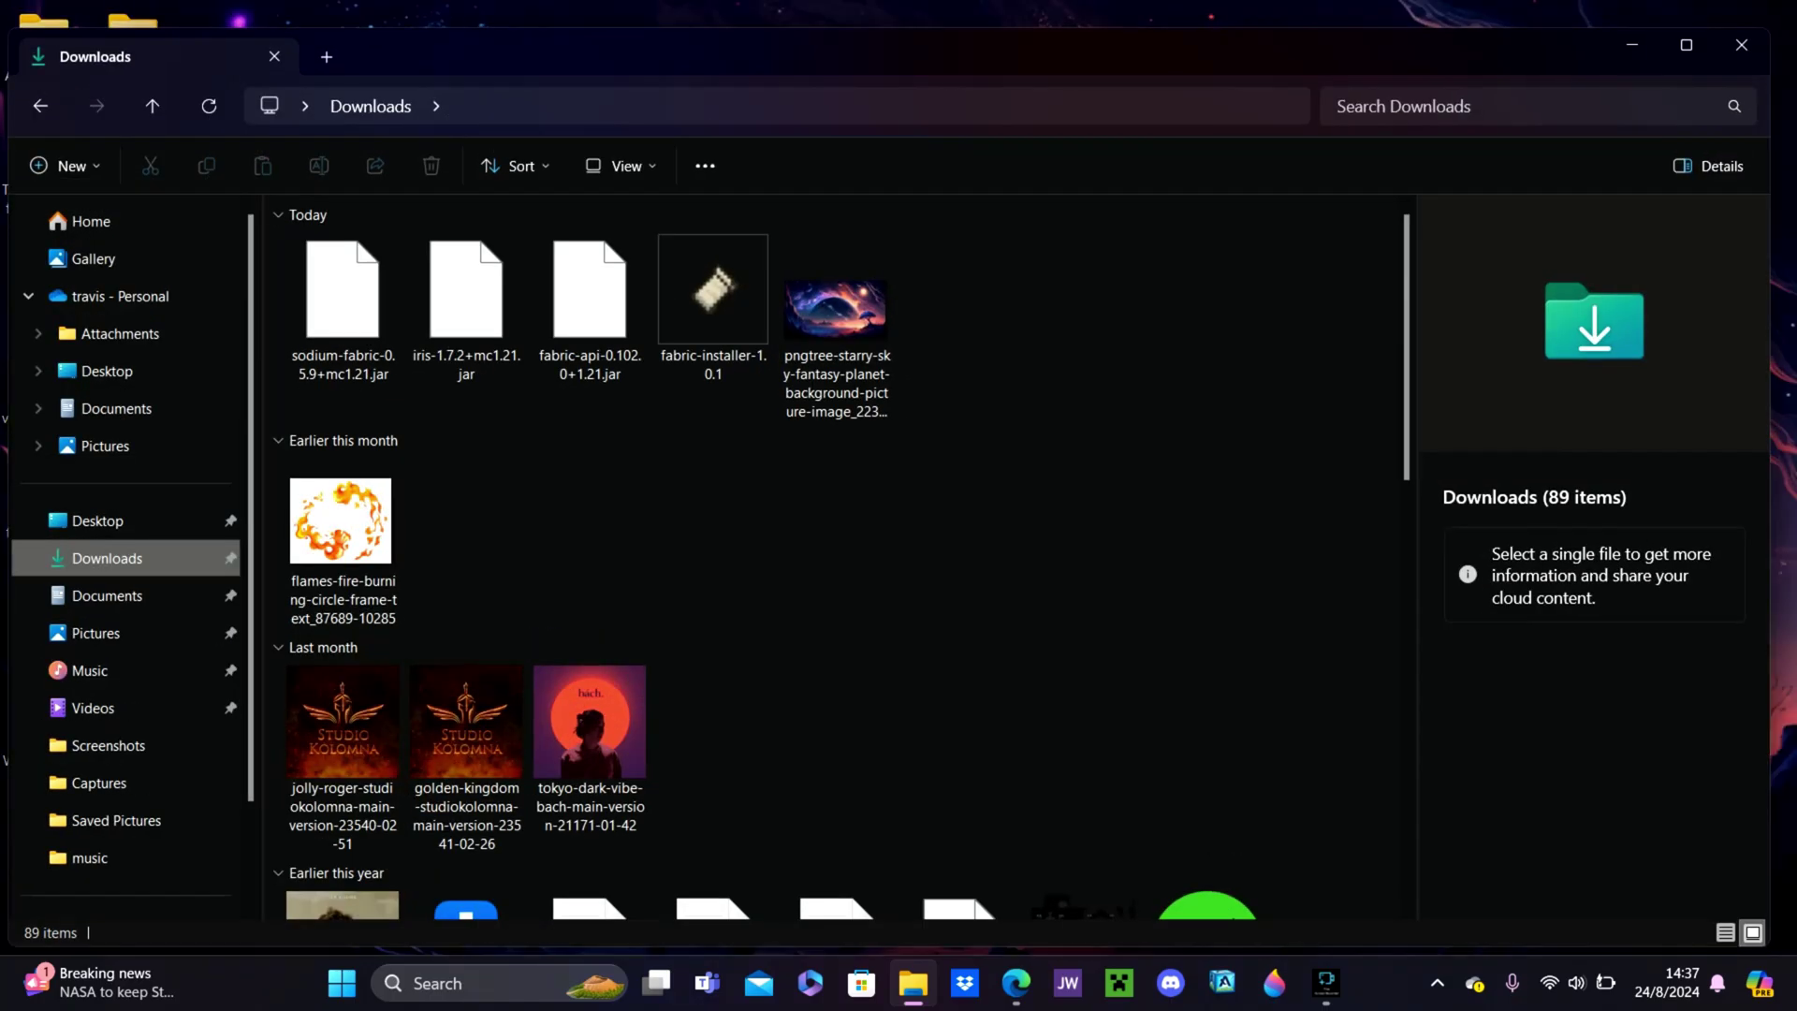
pyautogui.moveTo(655, 57); pyautogui.dragTo(1102, 104)
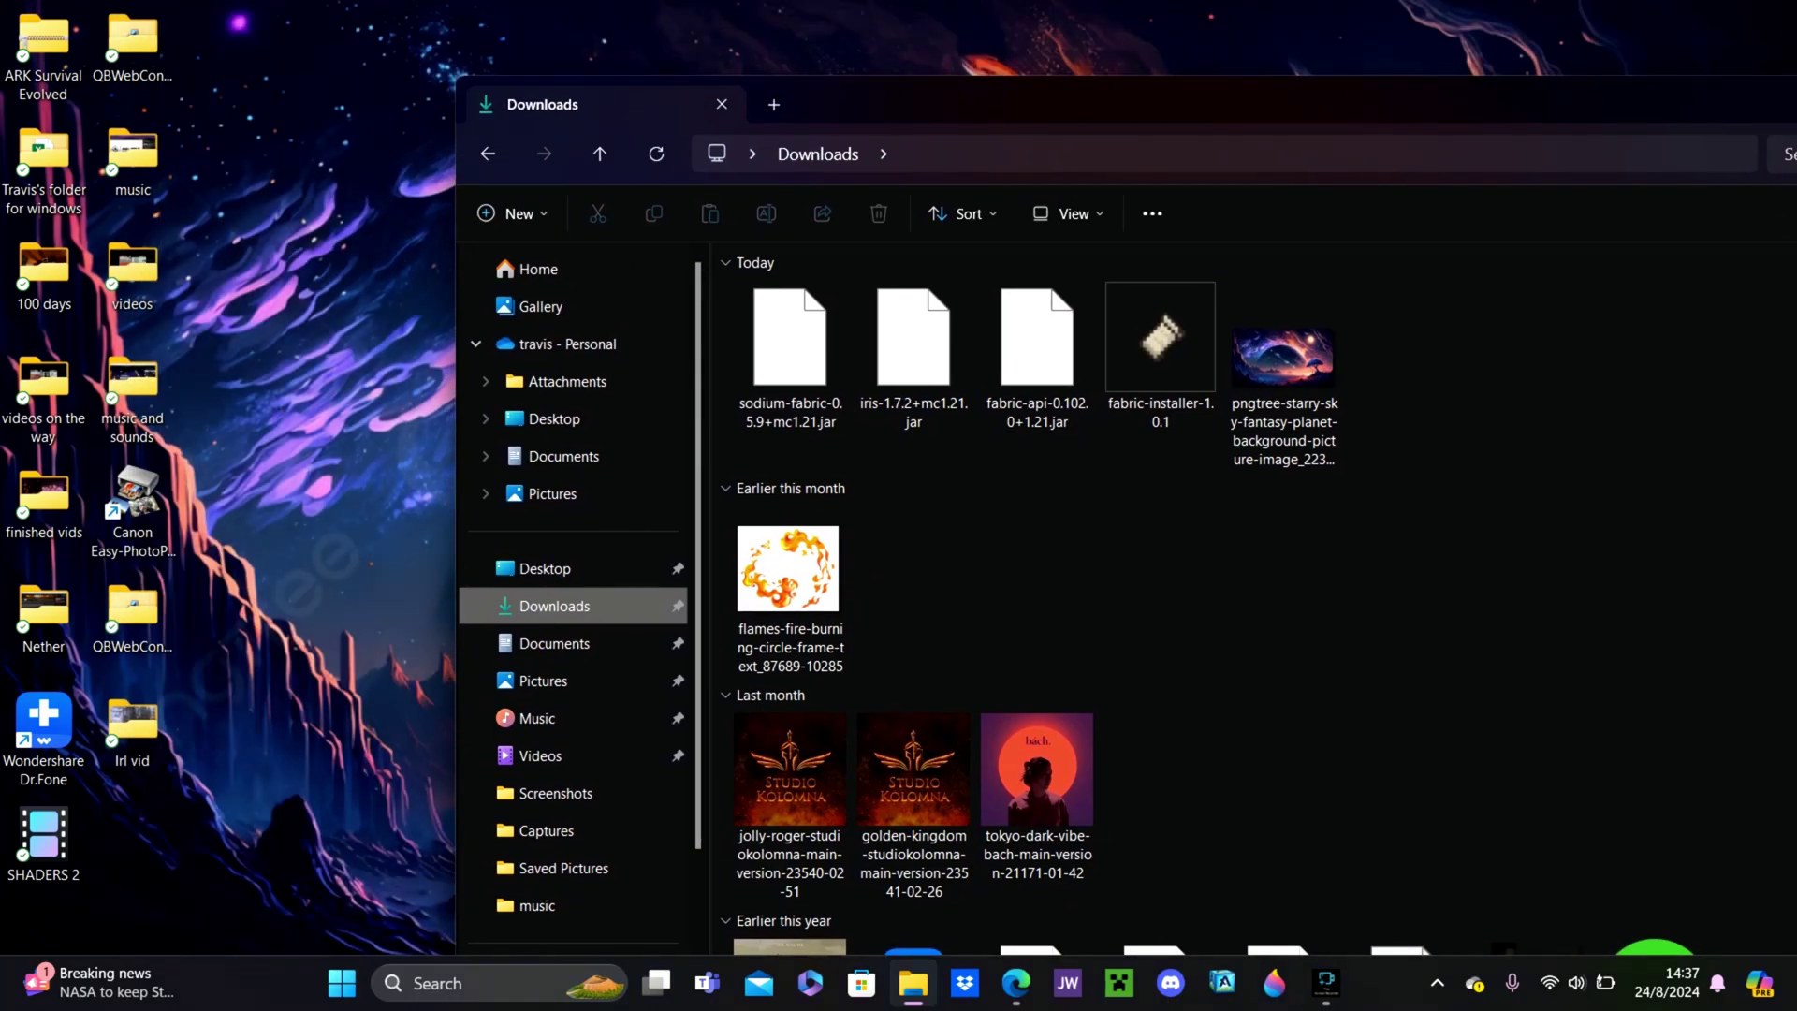
pyautogui.moveTo(1219, 119); pyautogui.dragTo(1400, 128)
pyautogui.click(1342, 346)
pyautogui.keyDown('shift'); pyautogui.click(971, 347); pyautogui.keyUp('shift')
pyautogui.moveTo(971, 347); pyautogui.dragTo(367, 178)
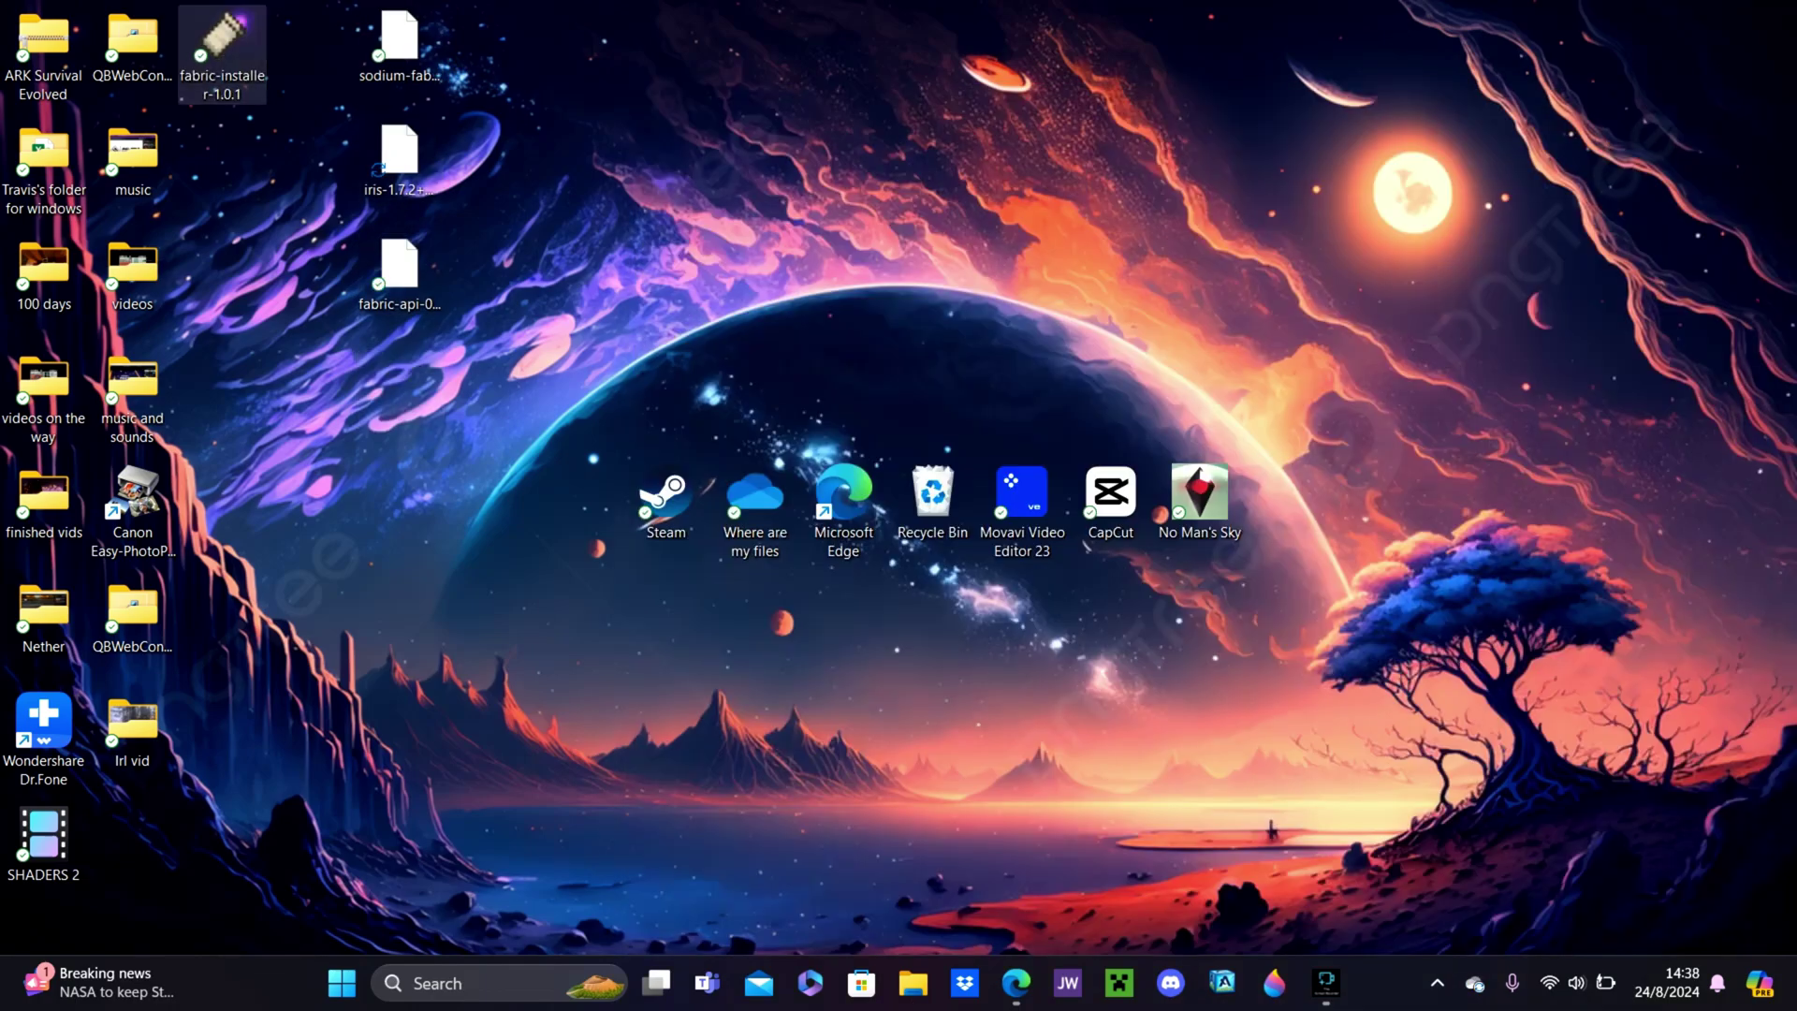
pyautogui.moveTo(222, 42); pyautogui.dragTo(845, 267)
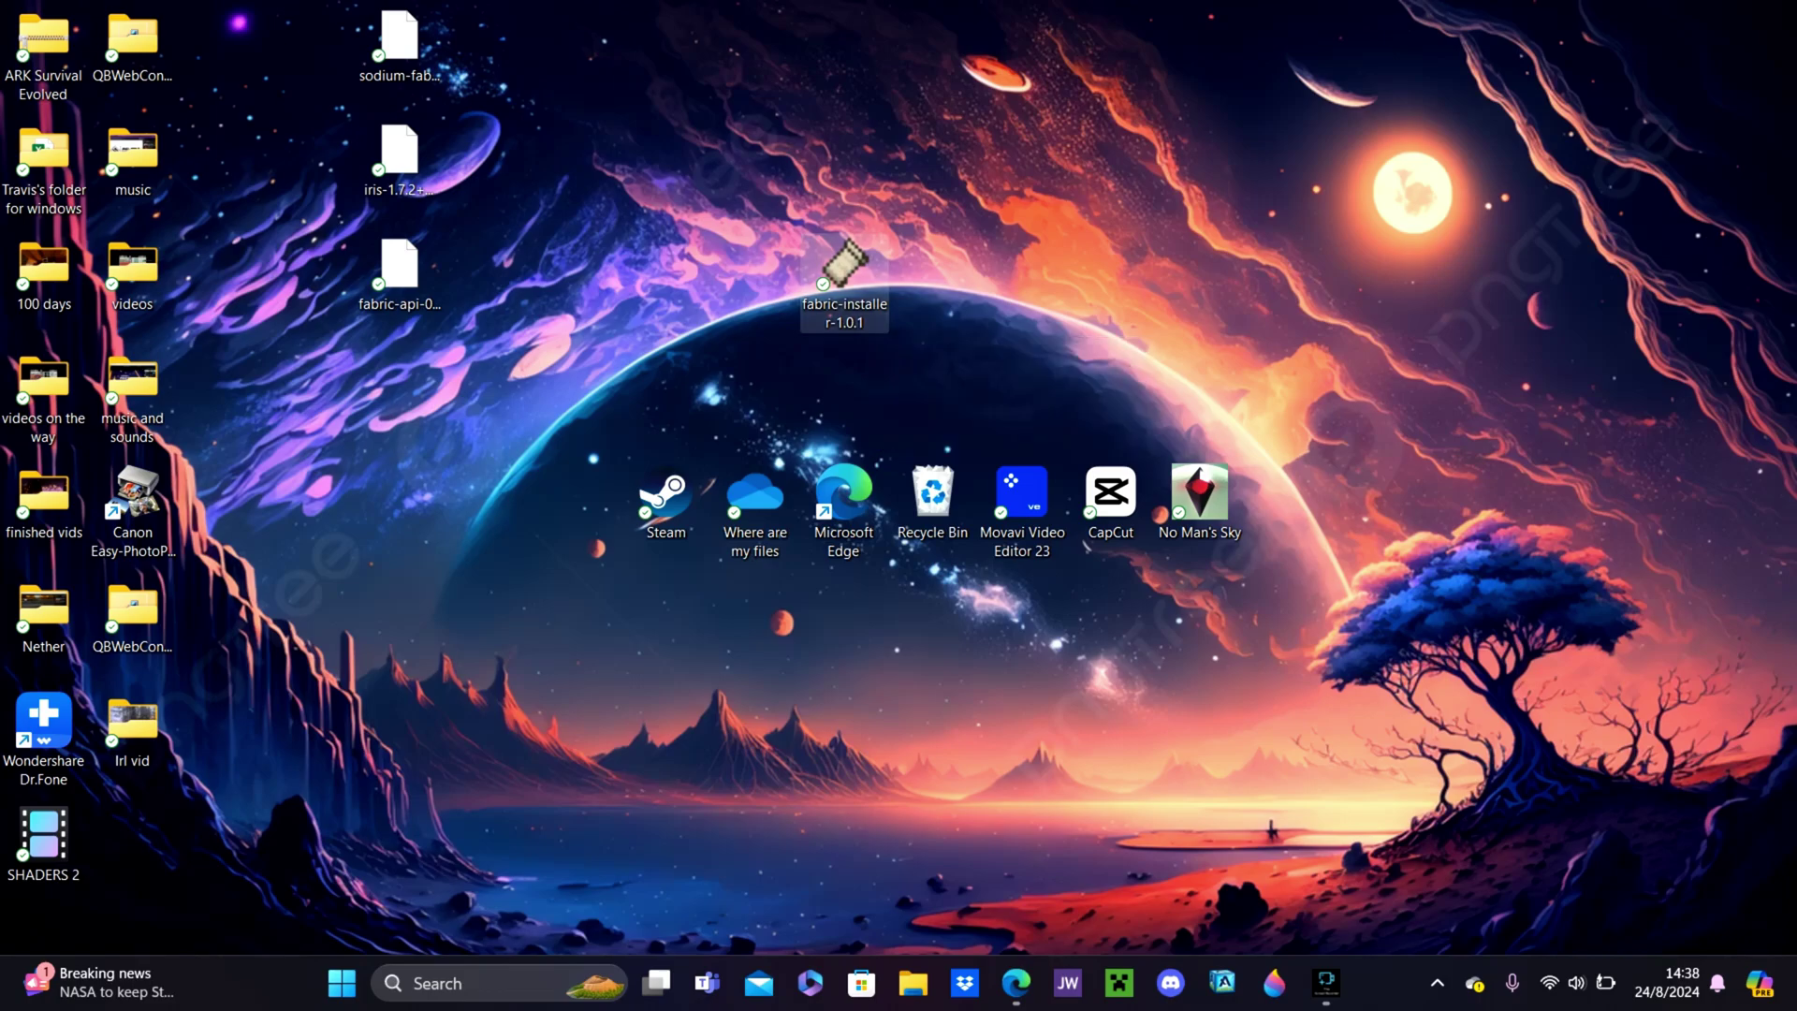
# - Run fabric-installer with Minecraft version 1.21, install Fabric Loader 0.16.2, then close it
pyautogui.doubleClick(844, 267)
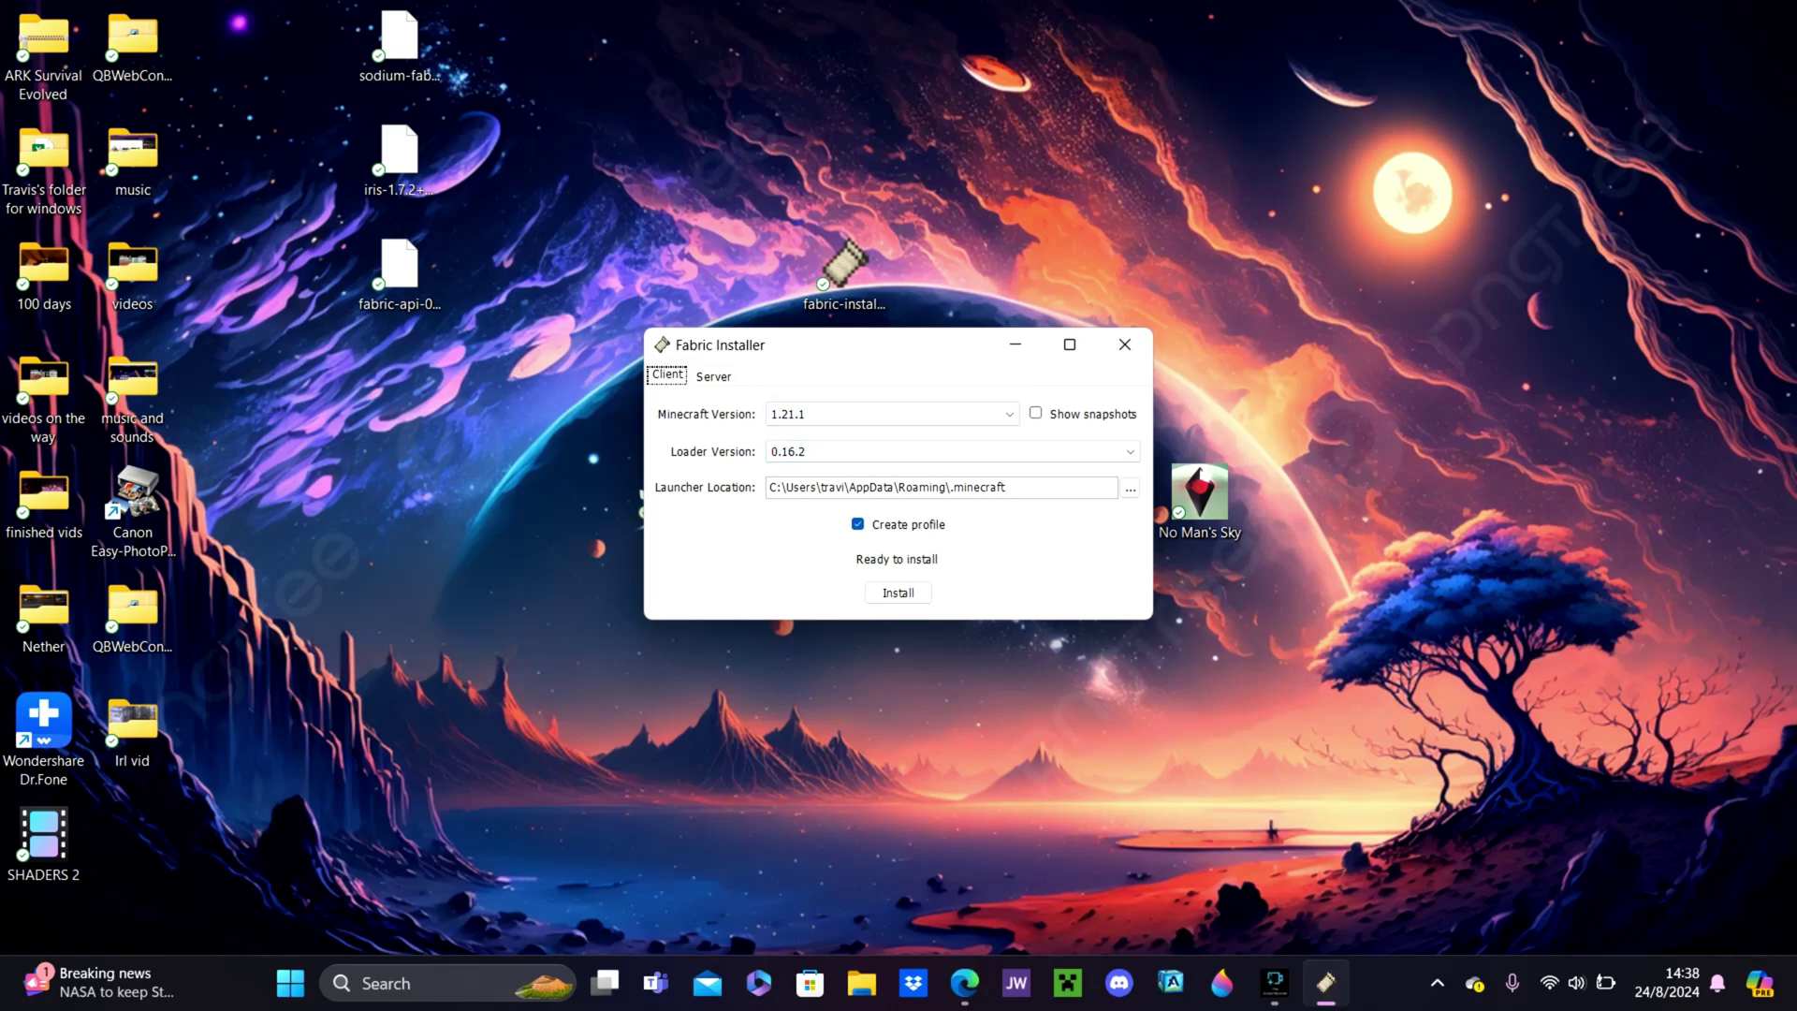
pyautogui.hotkey('alt', 'Down')
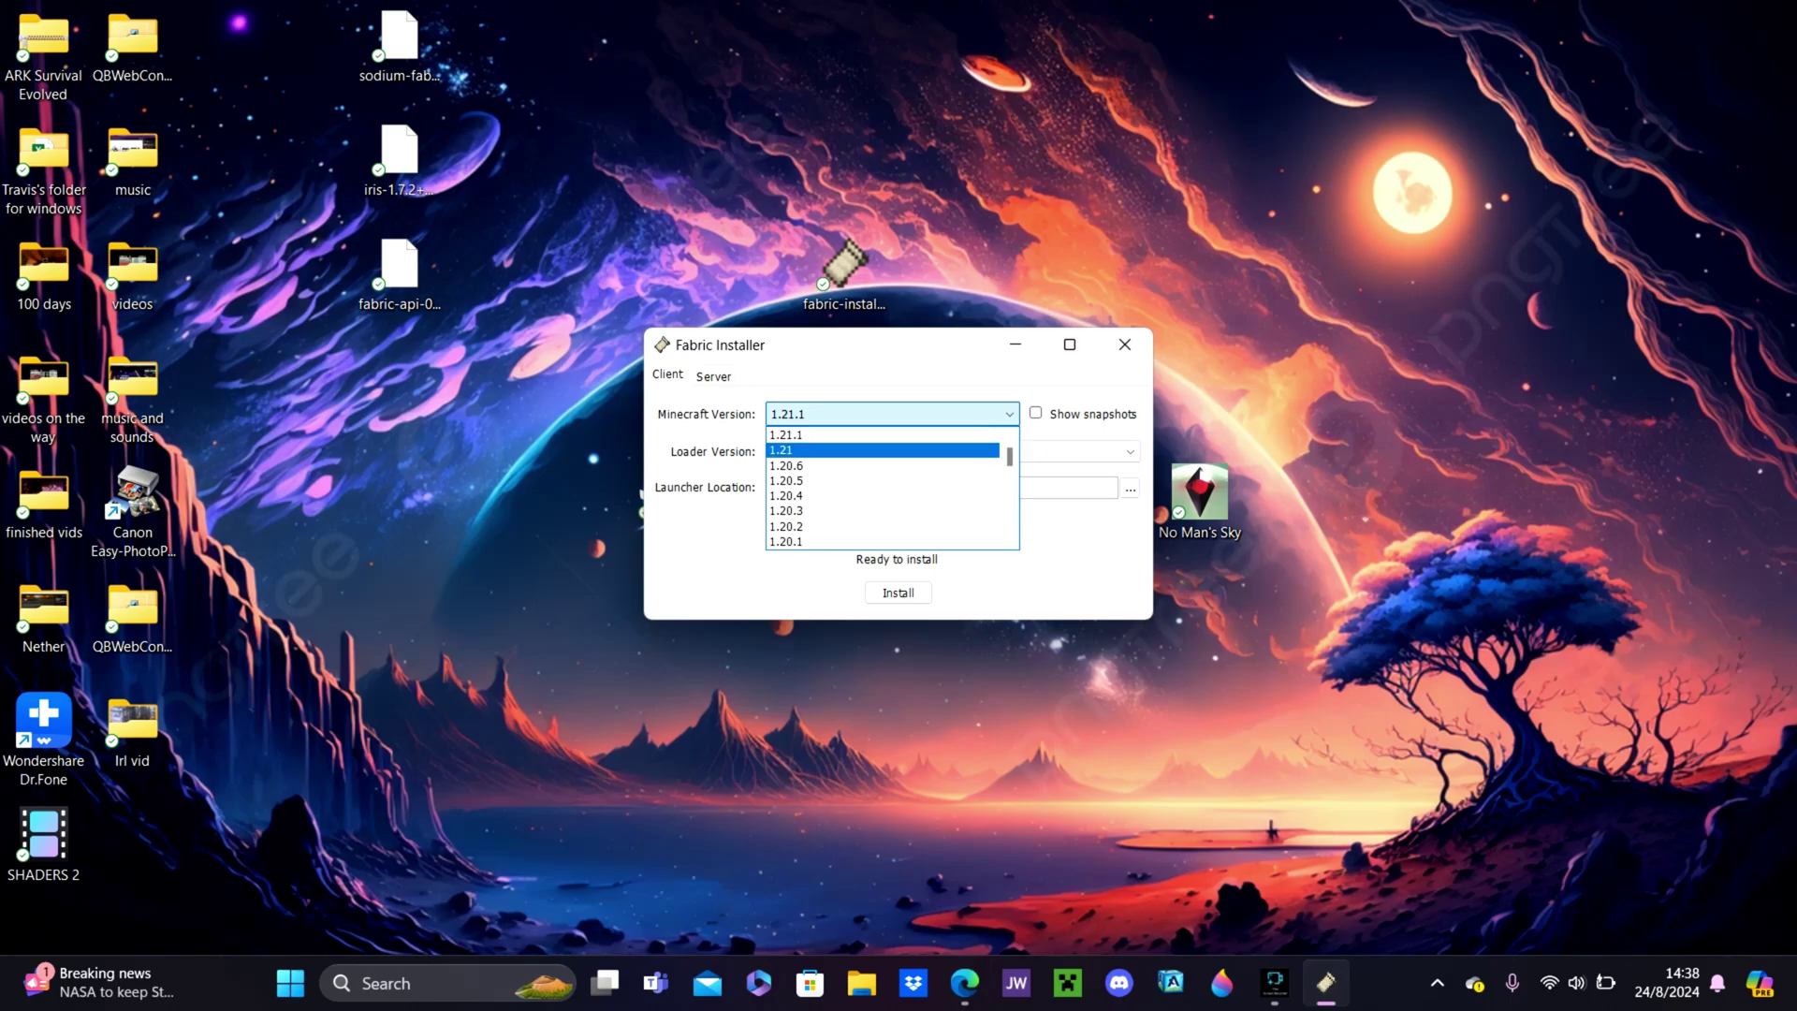
pyautogui.press('Return')
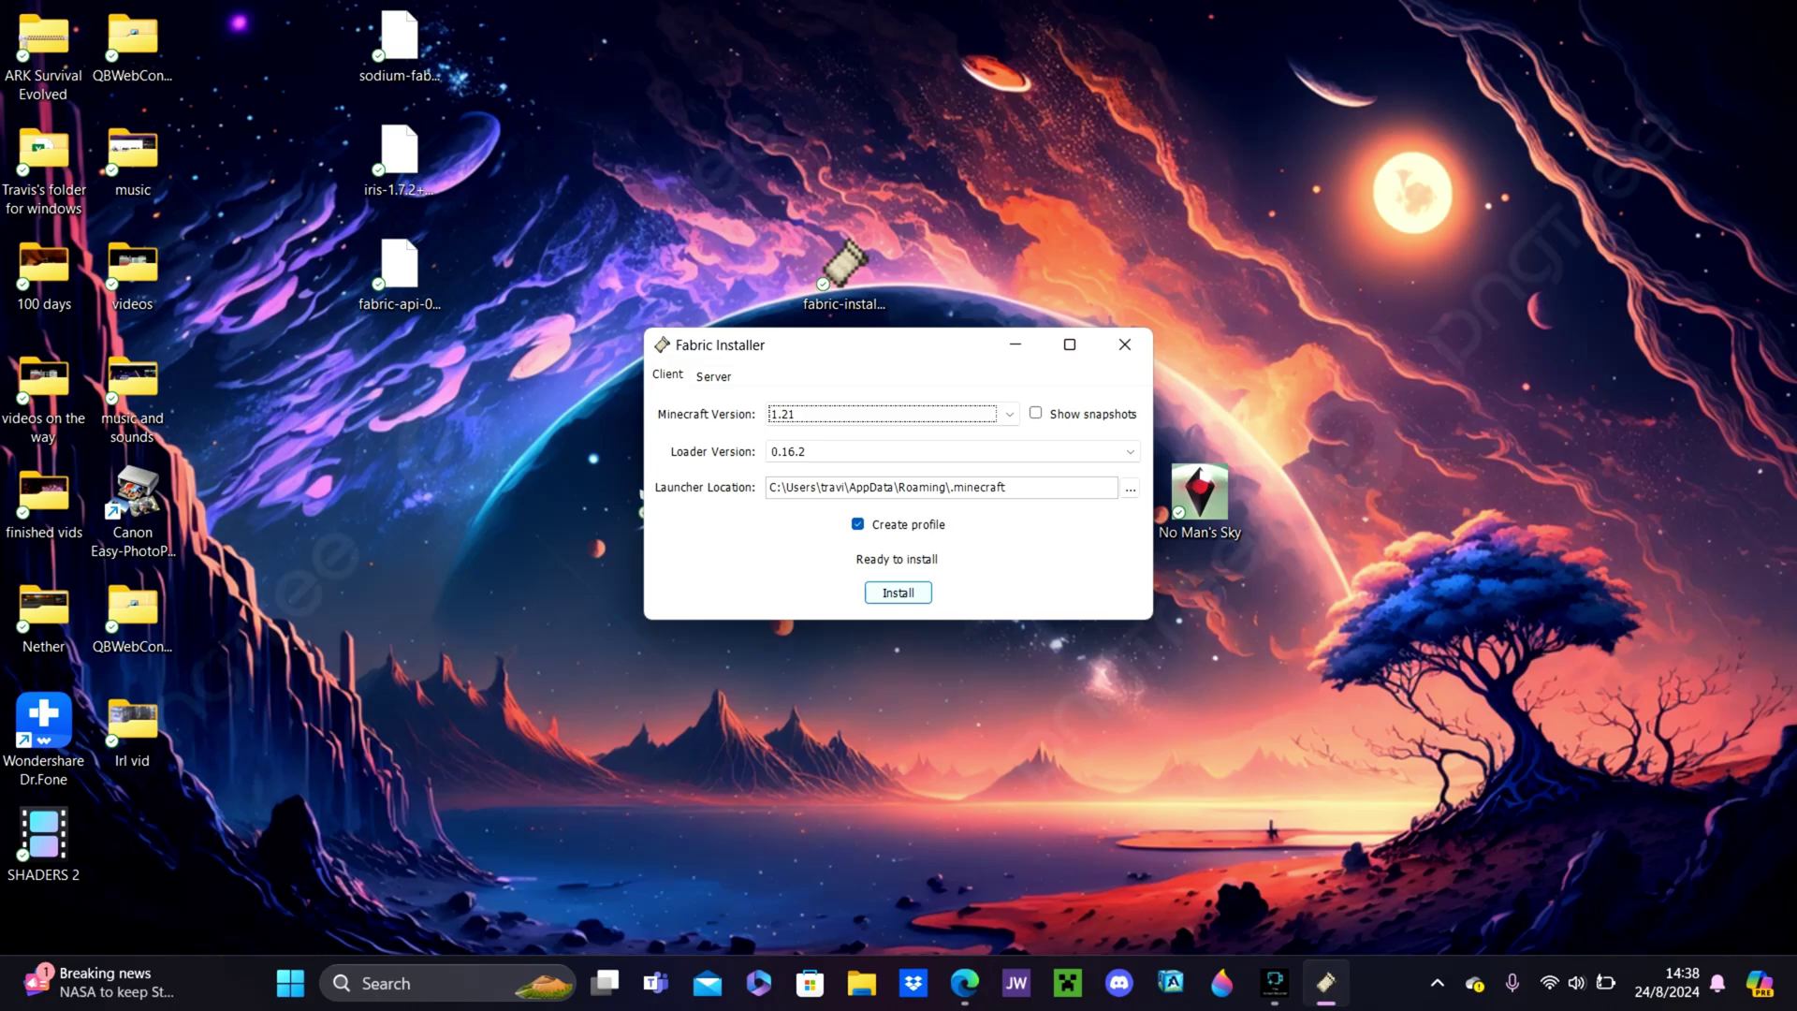
pyautogui.click(897, 592)
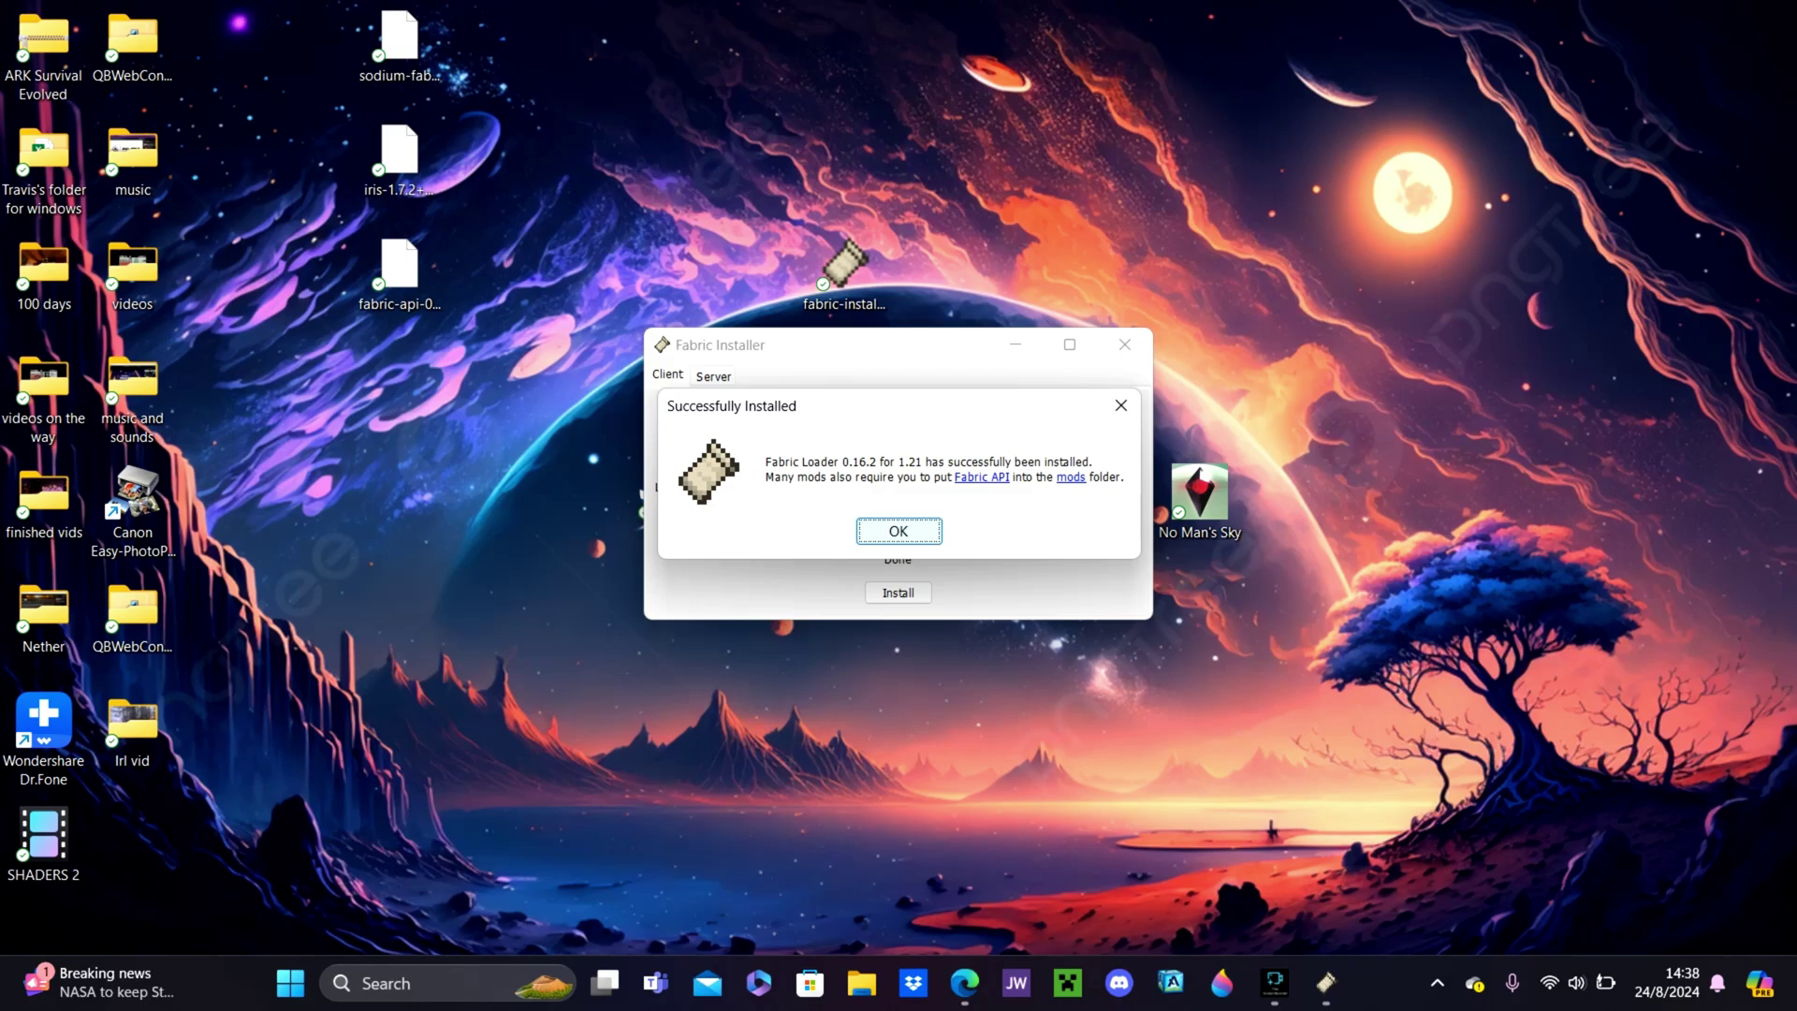
pyautogui.press('Return')
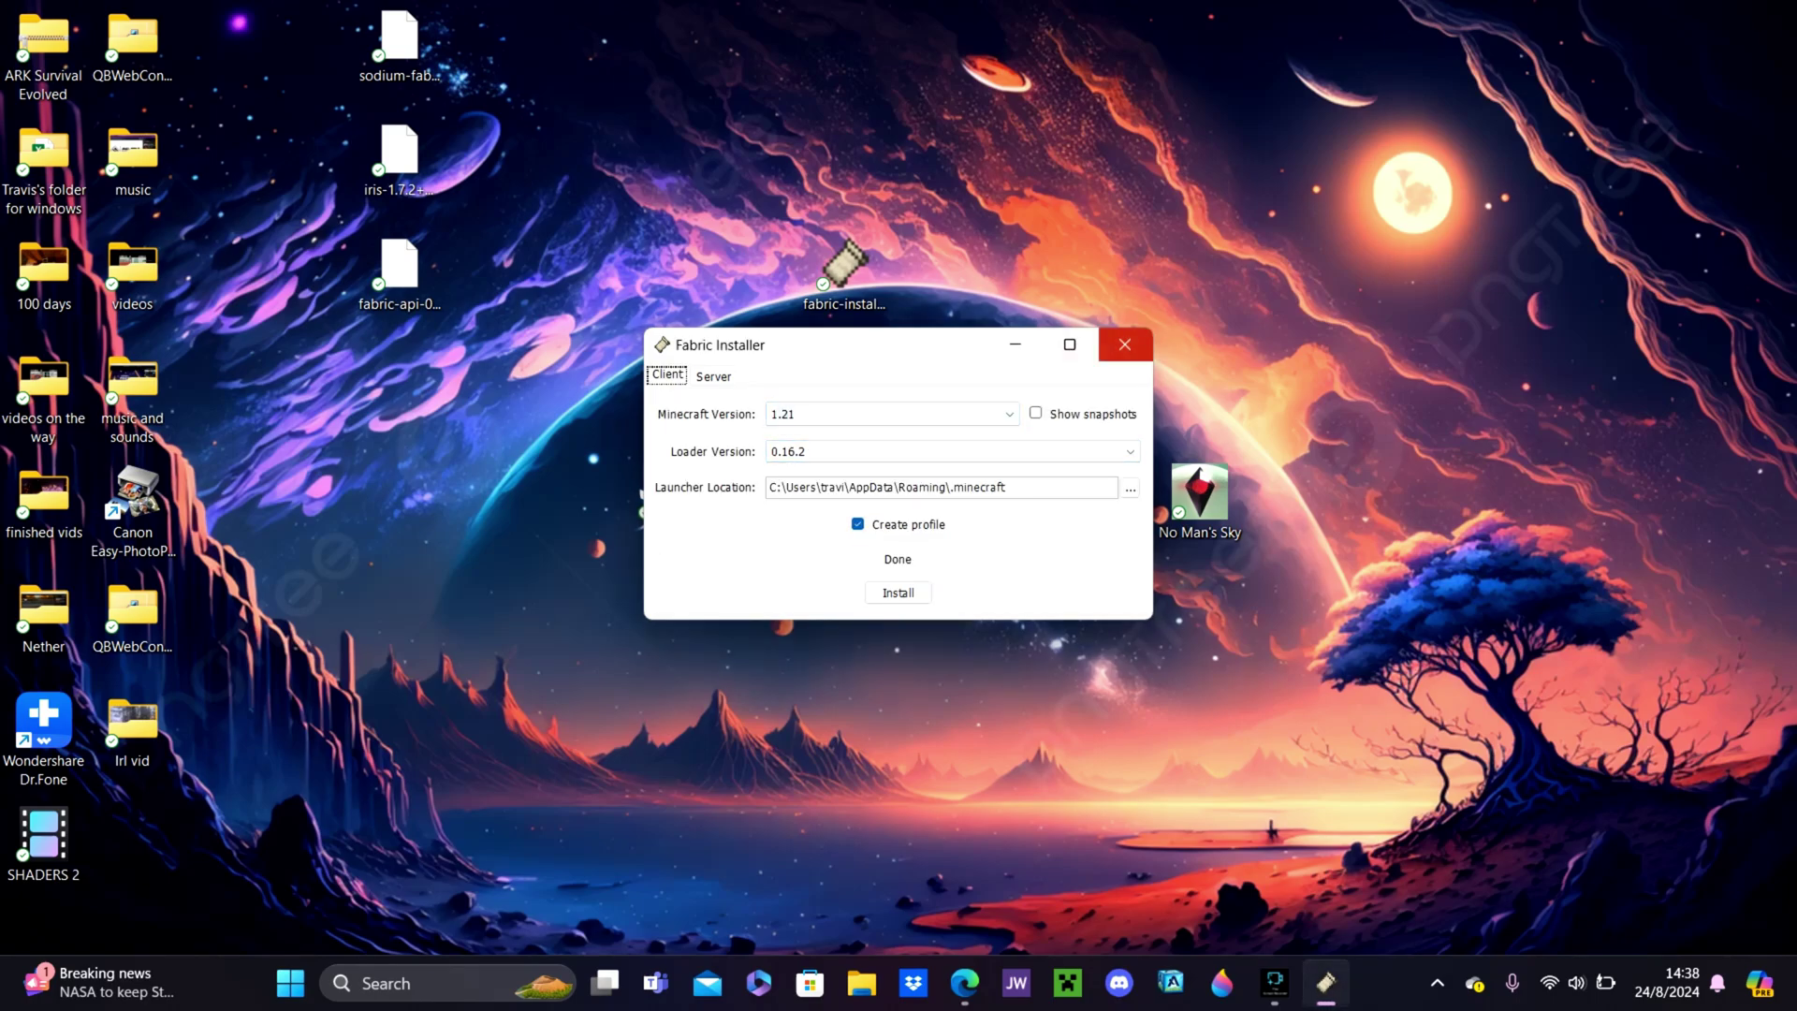
pyautogui.click(1124, 345)
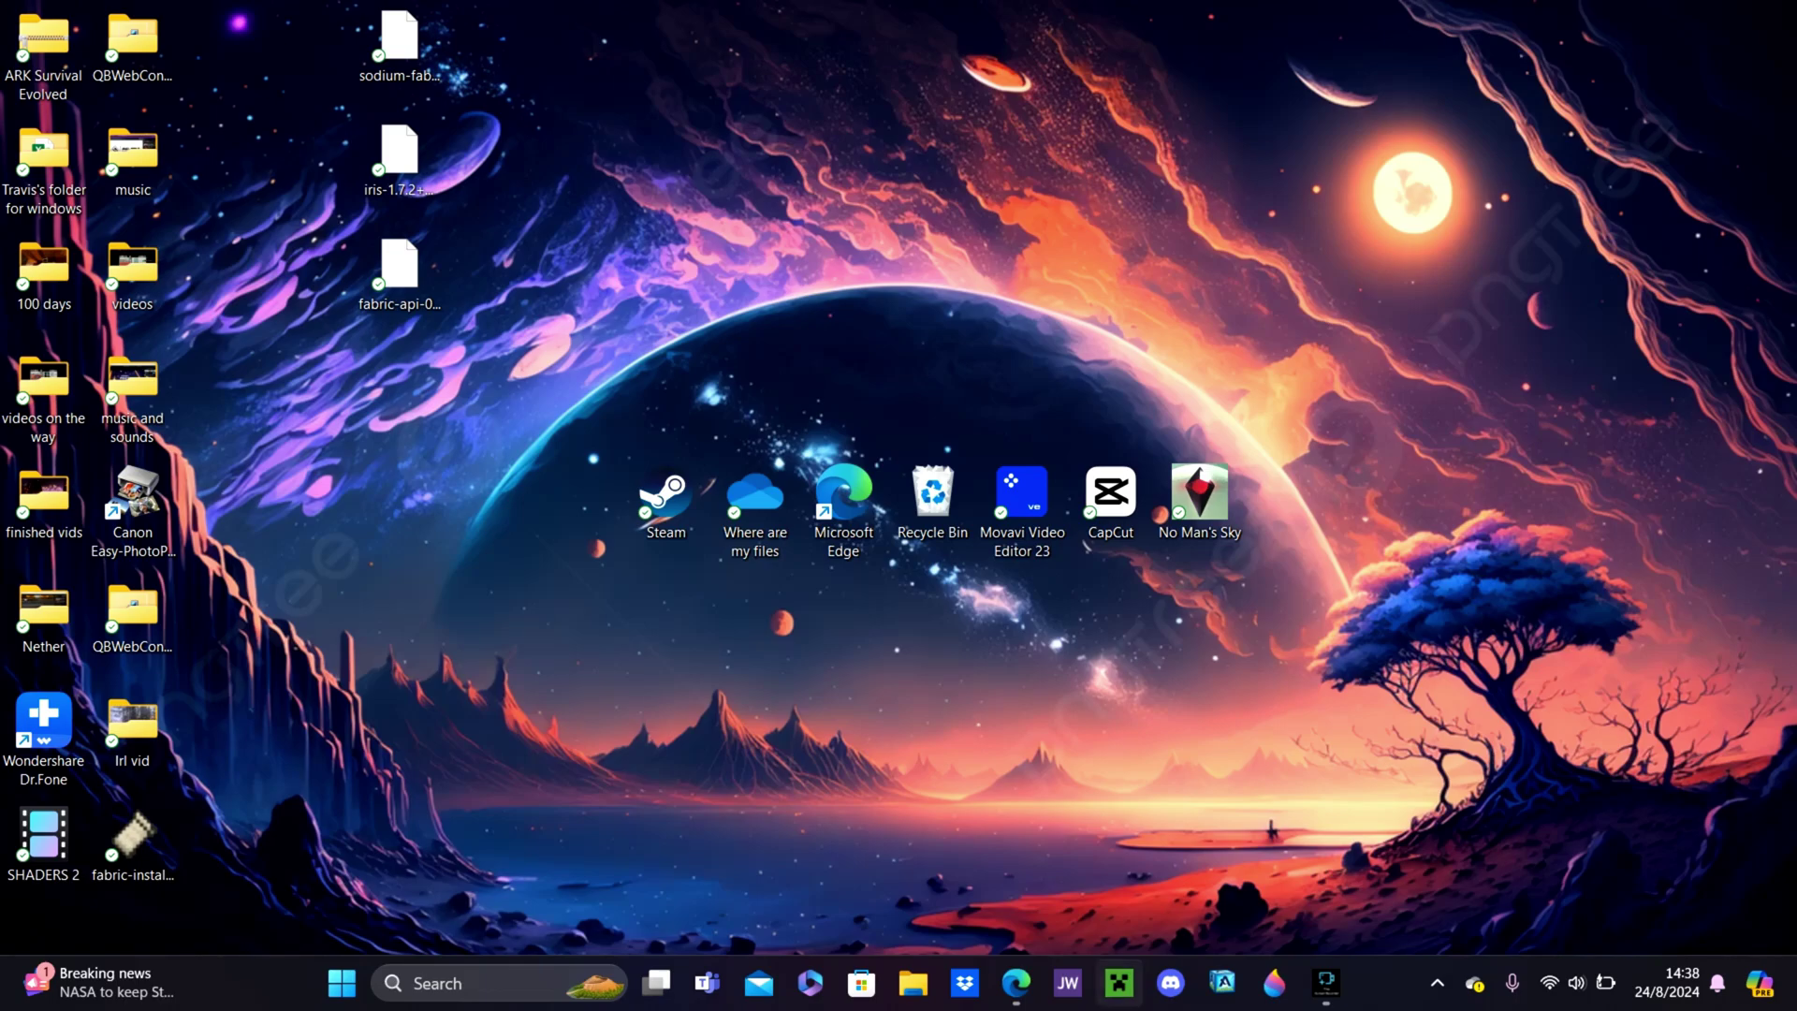
# - Launch the fabric-loader-1.21 profile from Minecraft Launcher, accepting the modified-installation warning
pyautogui.click(1119, 982)
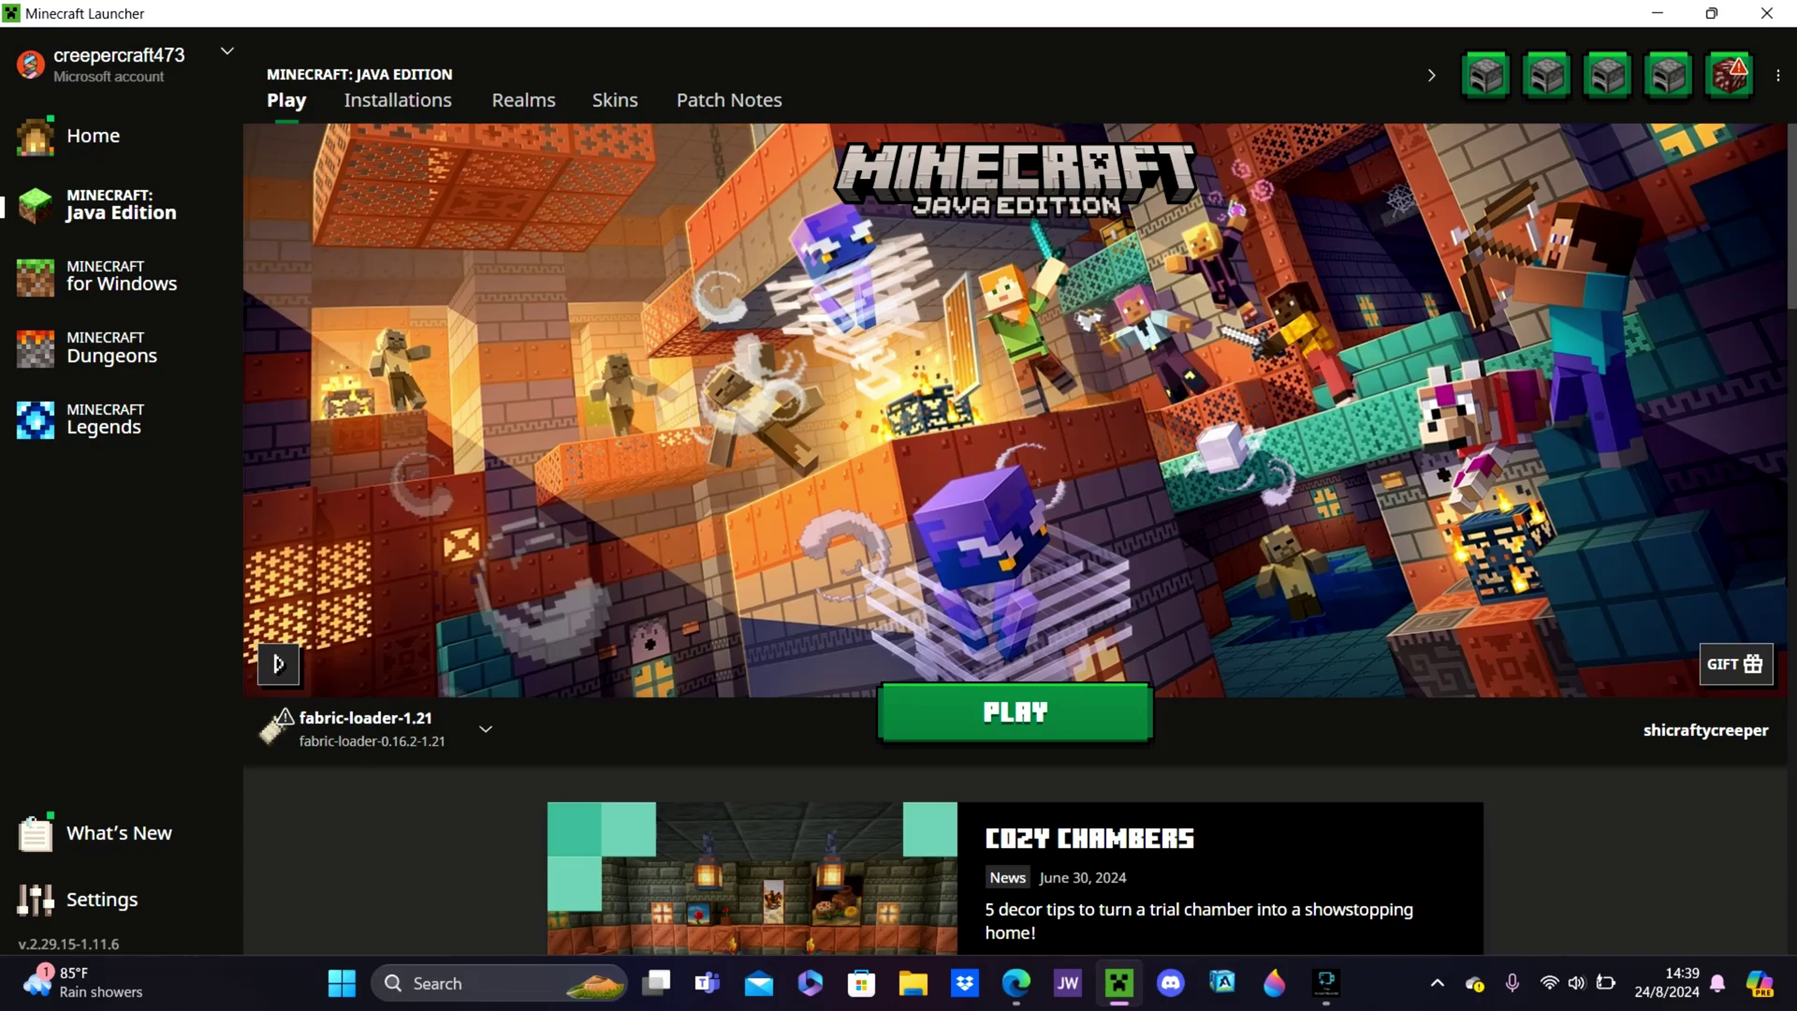
pyautogui.click(1015, 712)
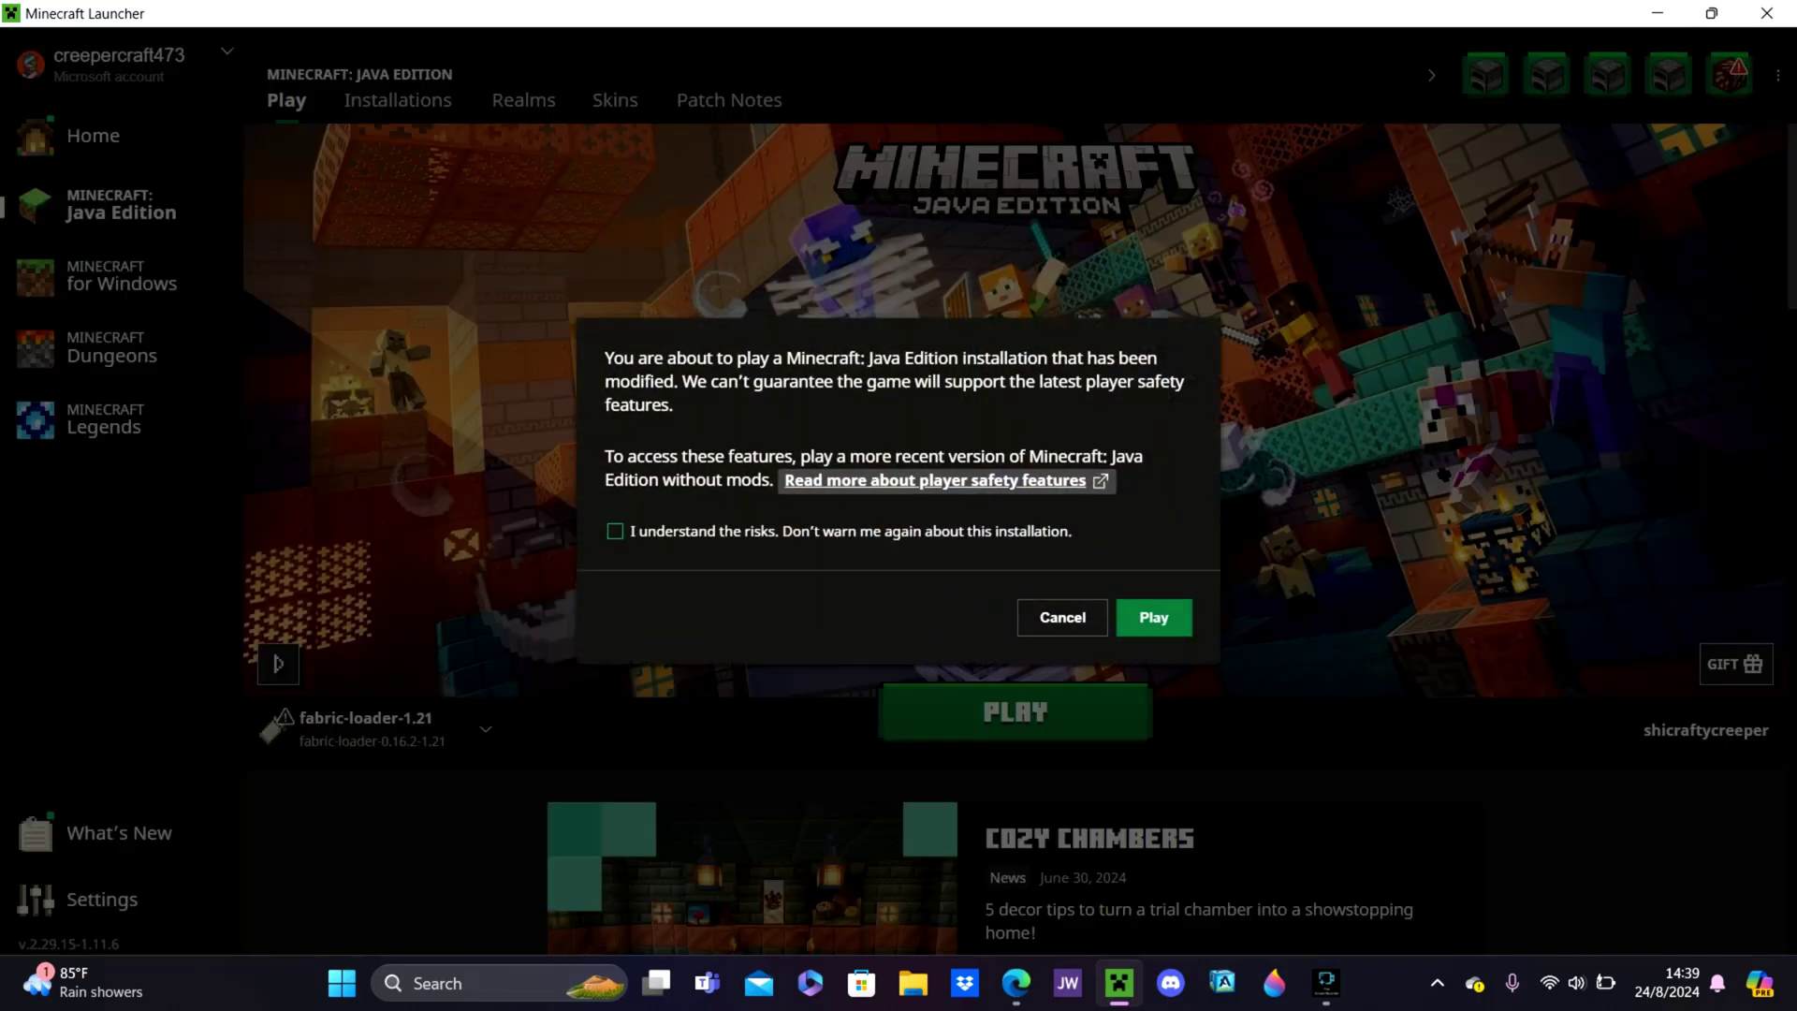
pyautogui.click(1153, 617)
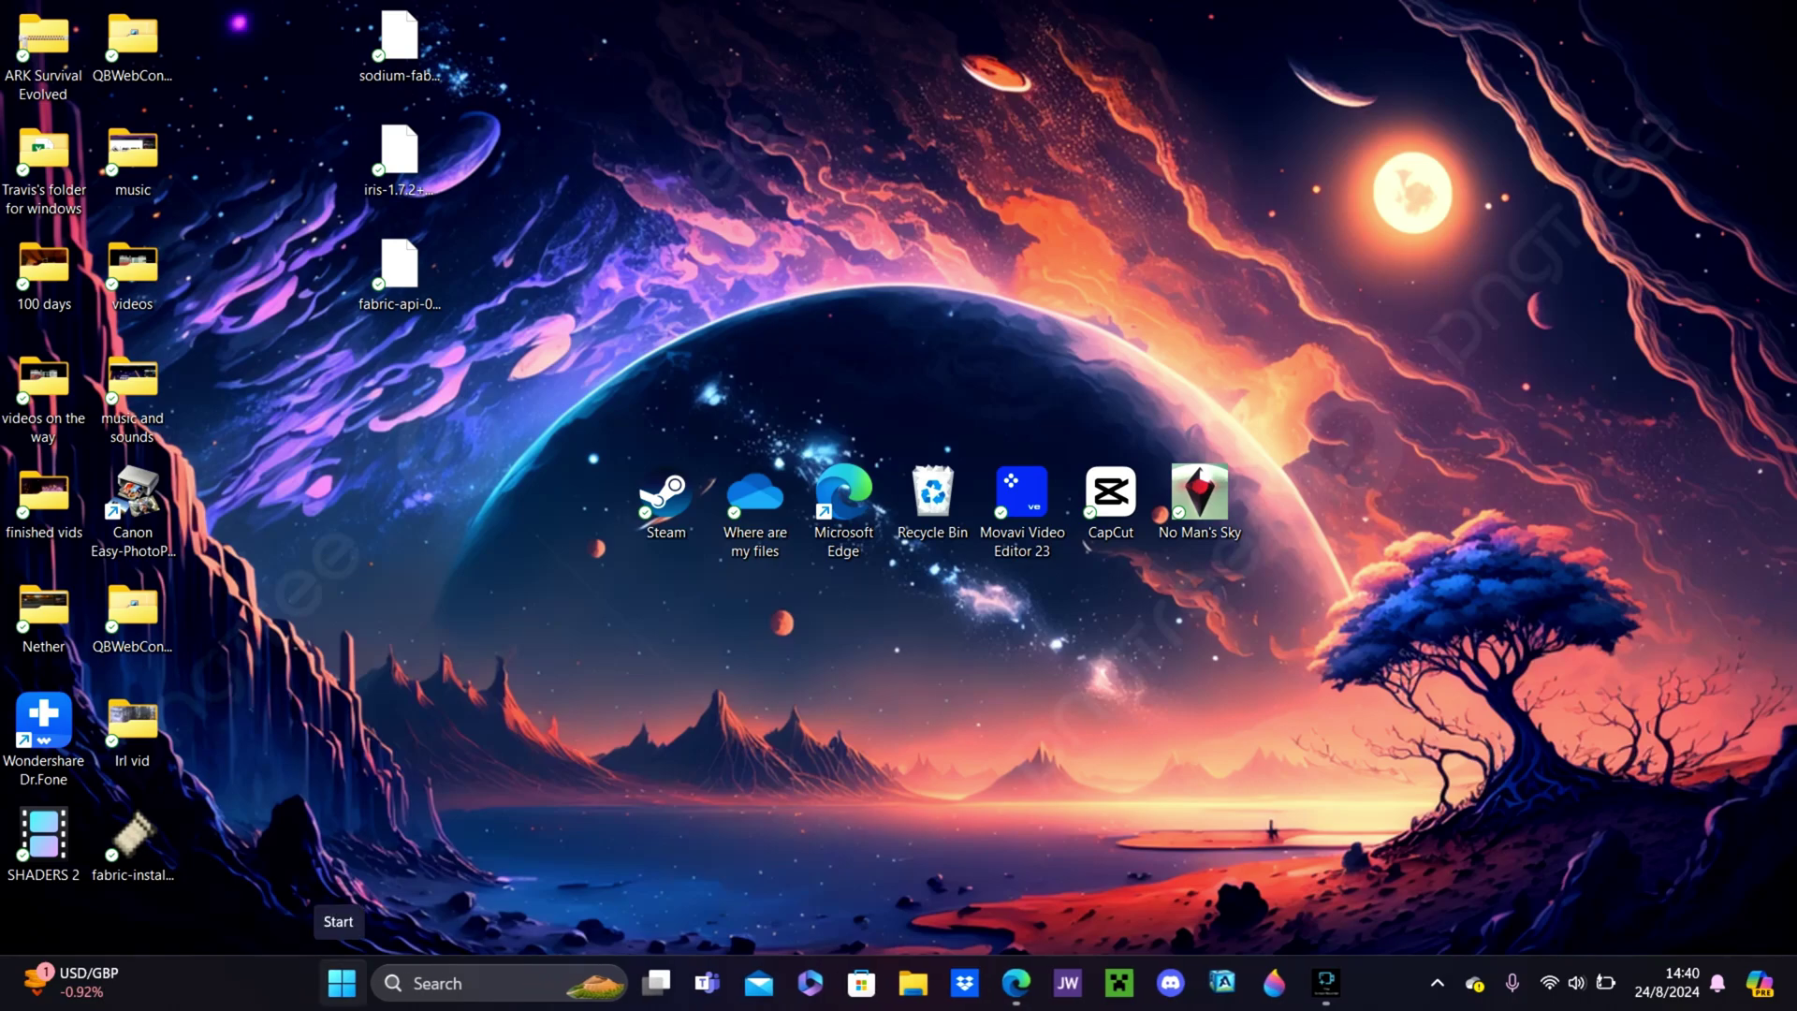
# - Run %appdata% from the Run dialog to open the AppData Roaming folder
pyautogui.rightClick(341, 982)
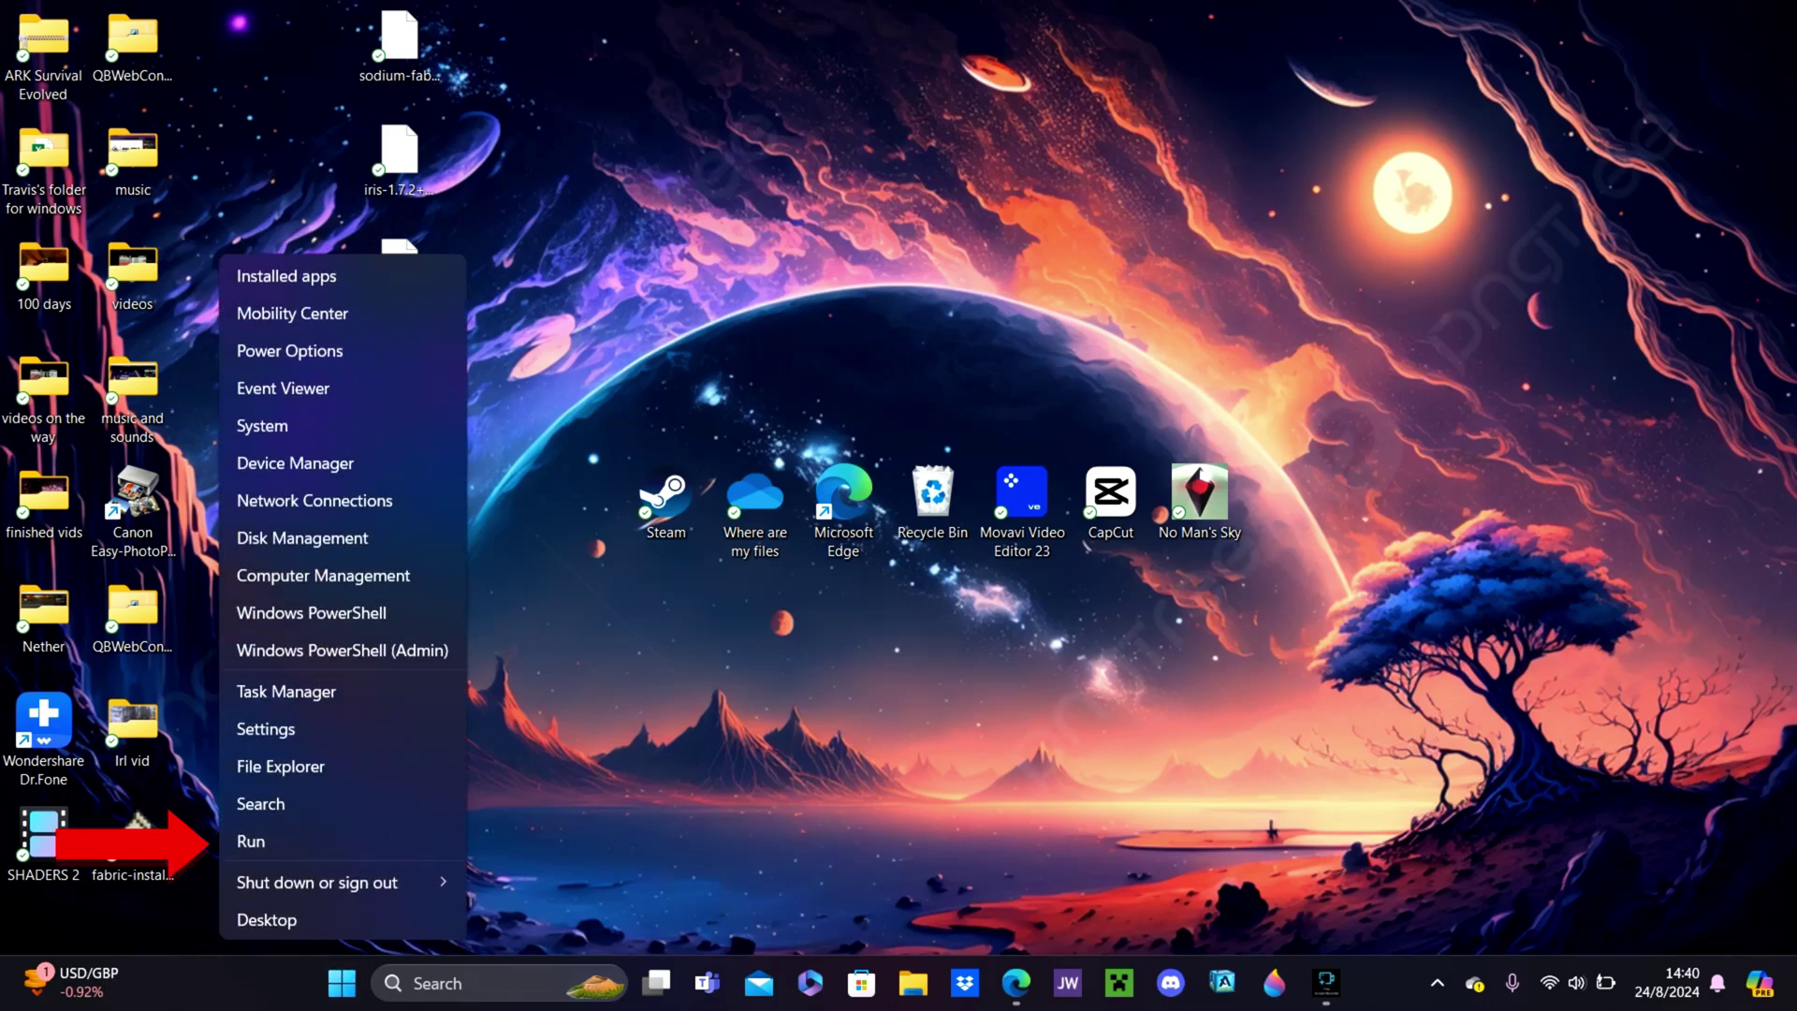
pyautogui.click(251, 840)
pyautogui.press('BackSpace')
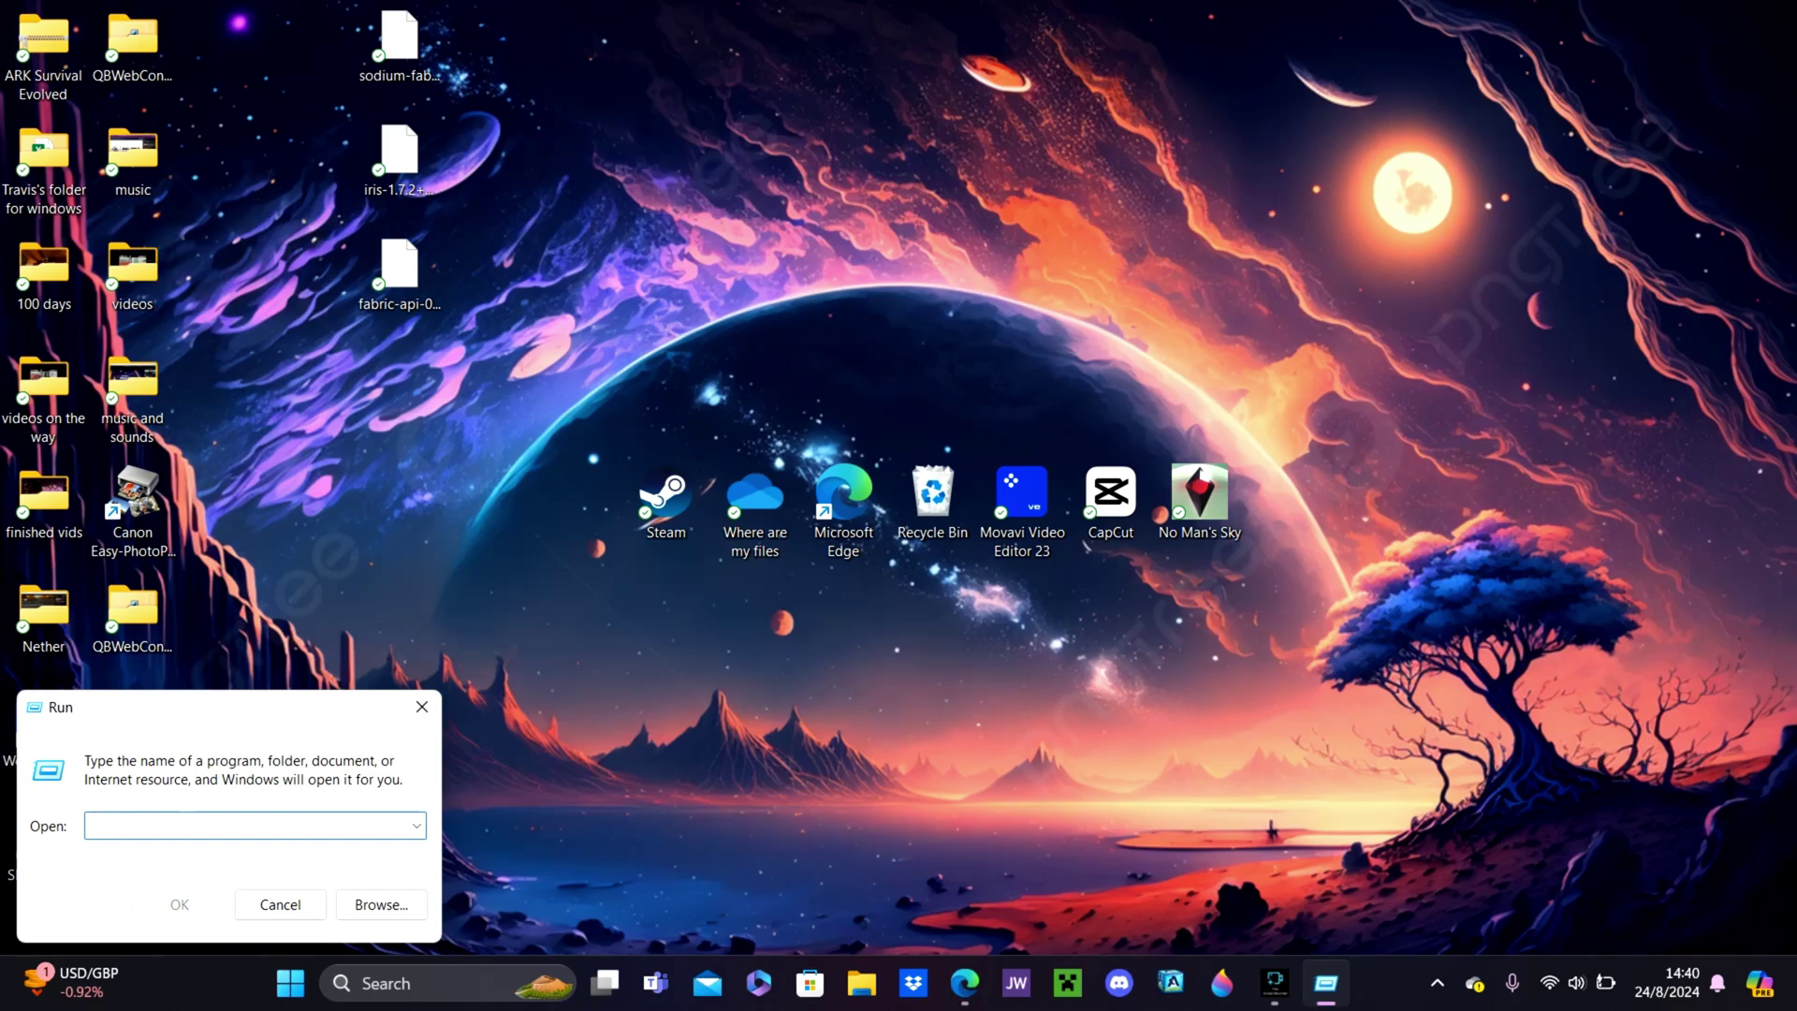
pyautogui.write('%')
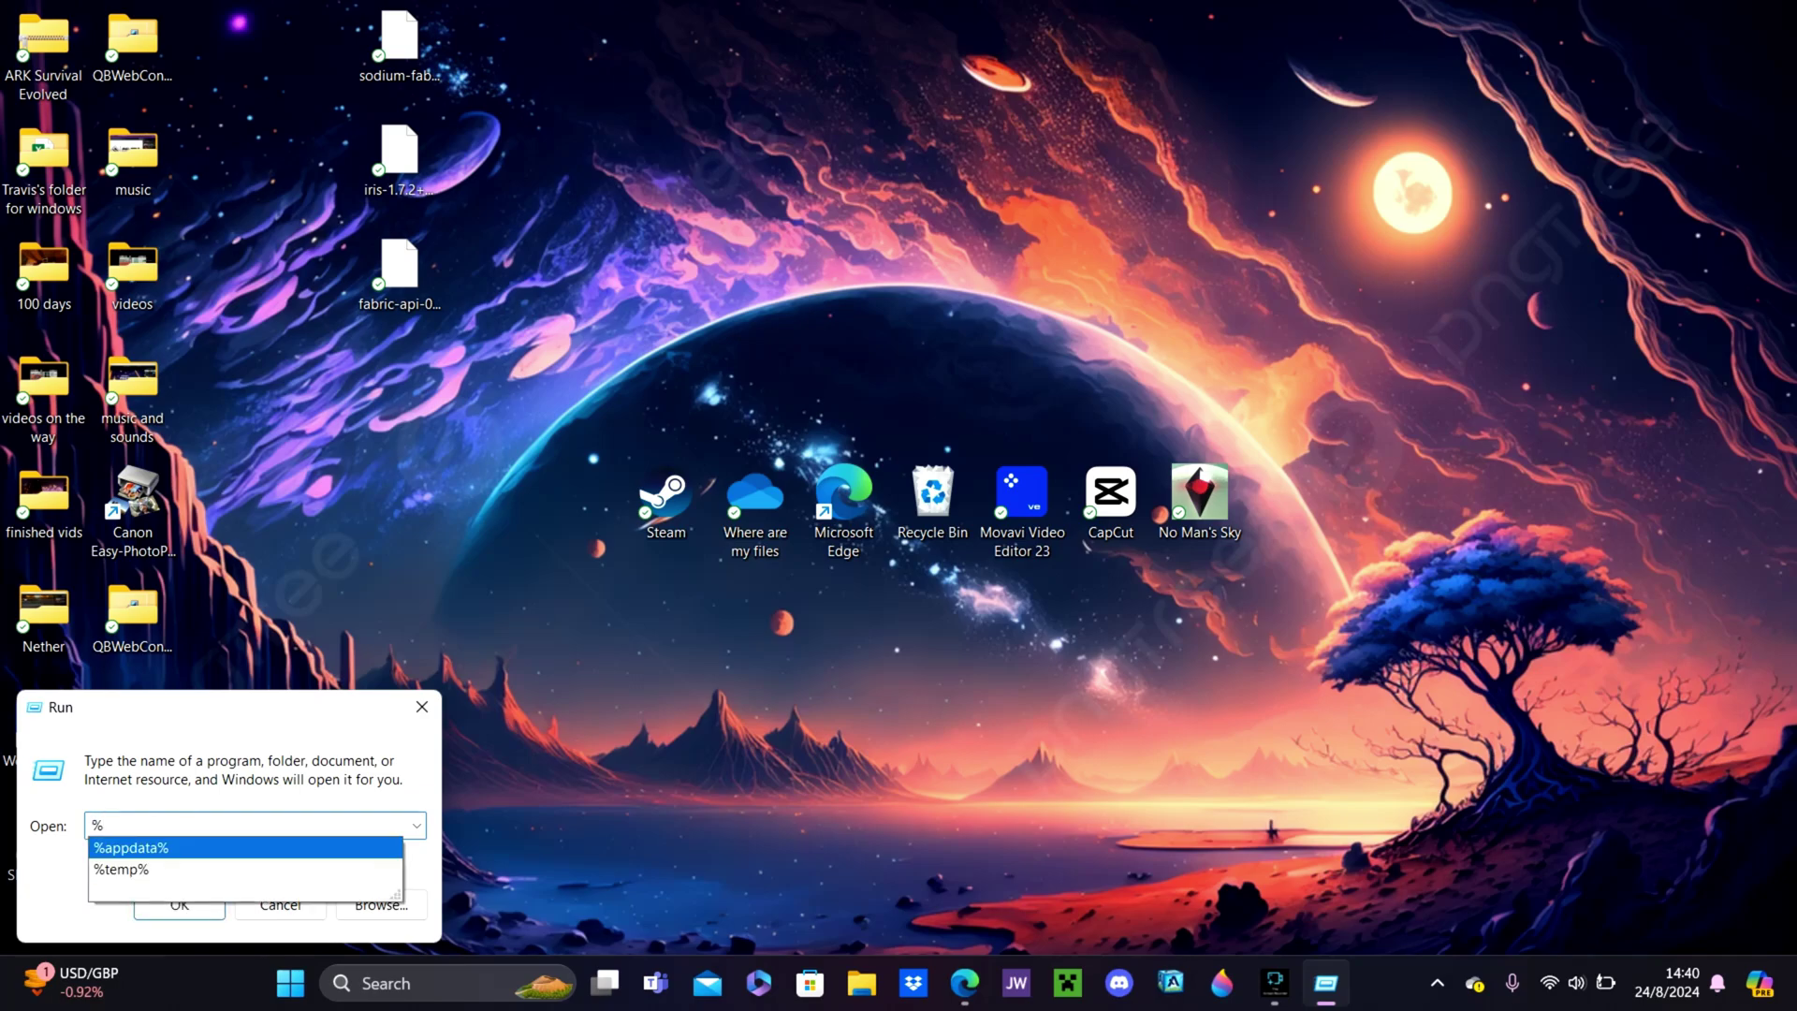
pyautogui.press('Escape')
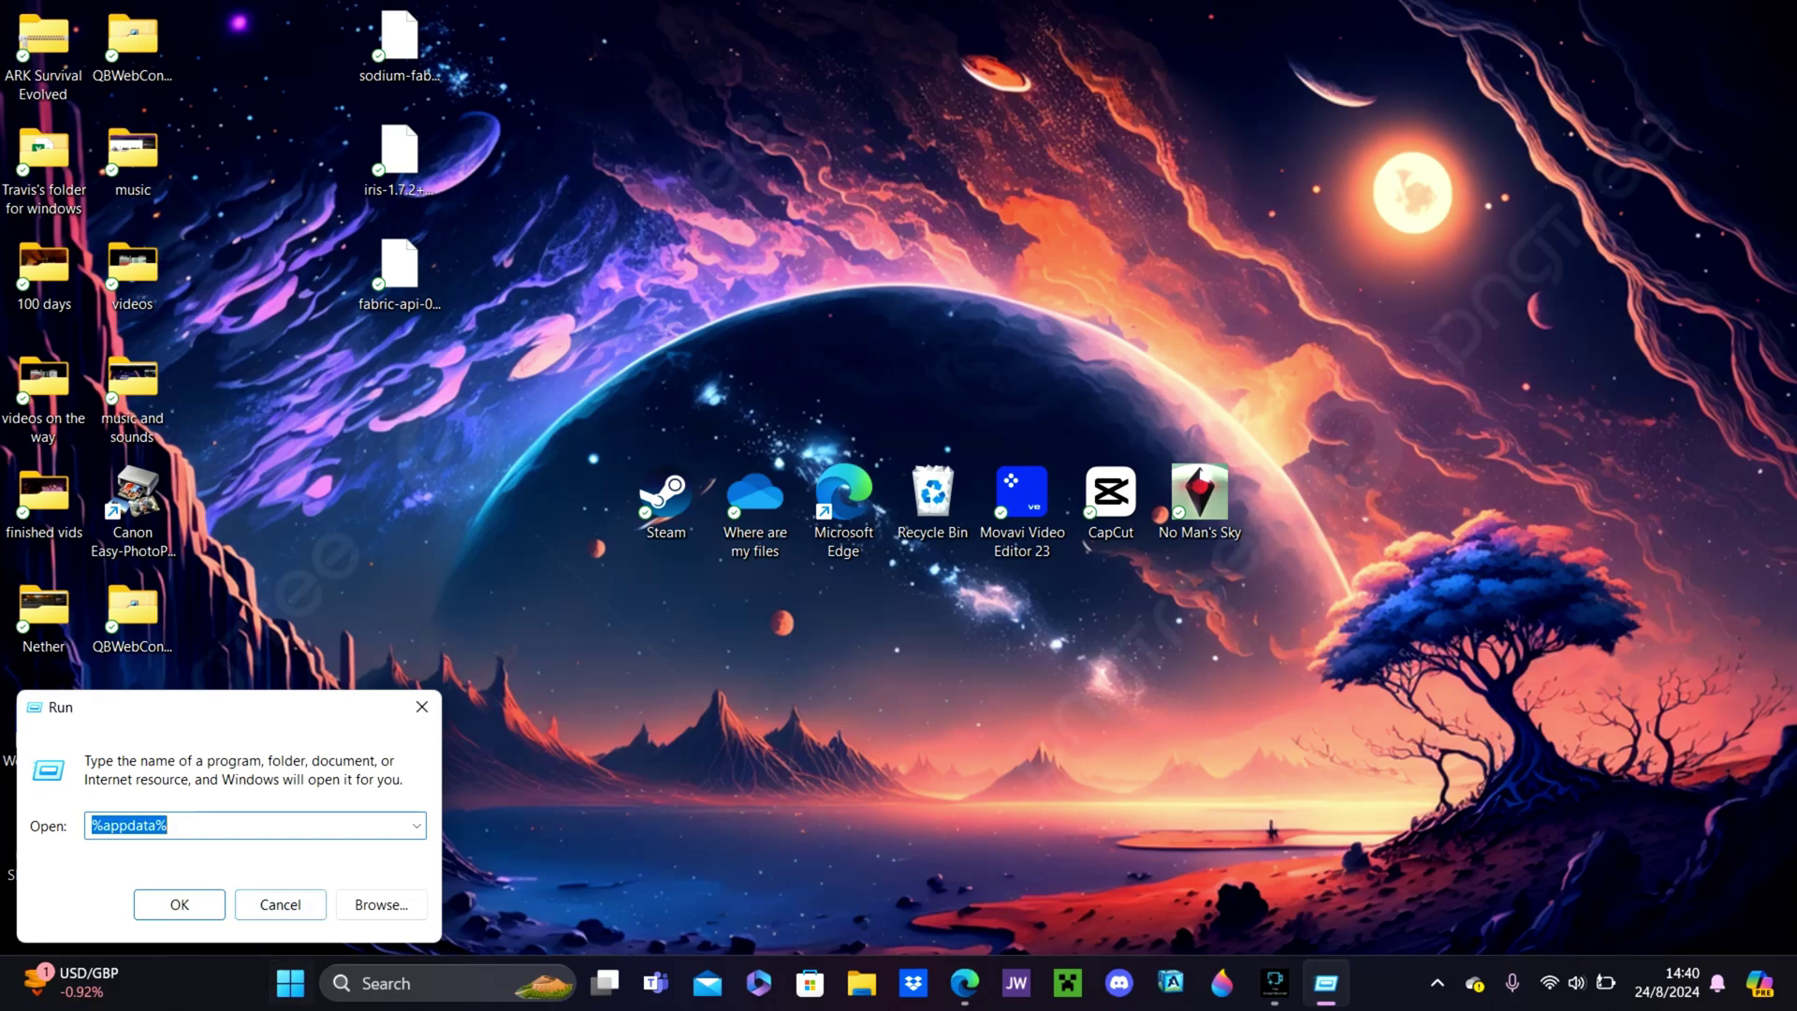
pyautogui.press('Return')
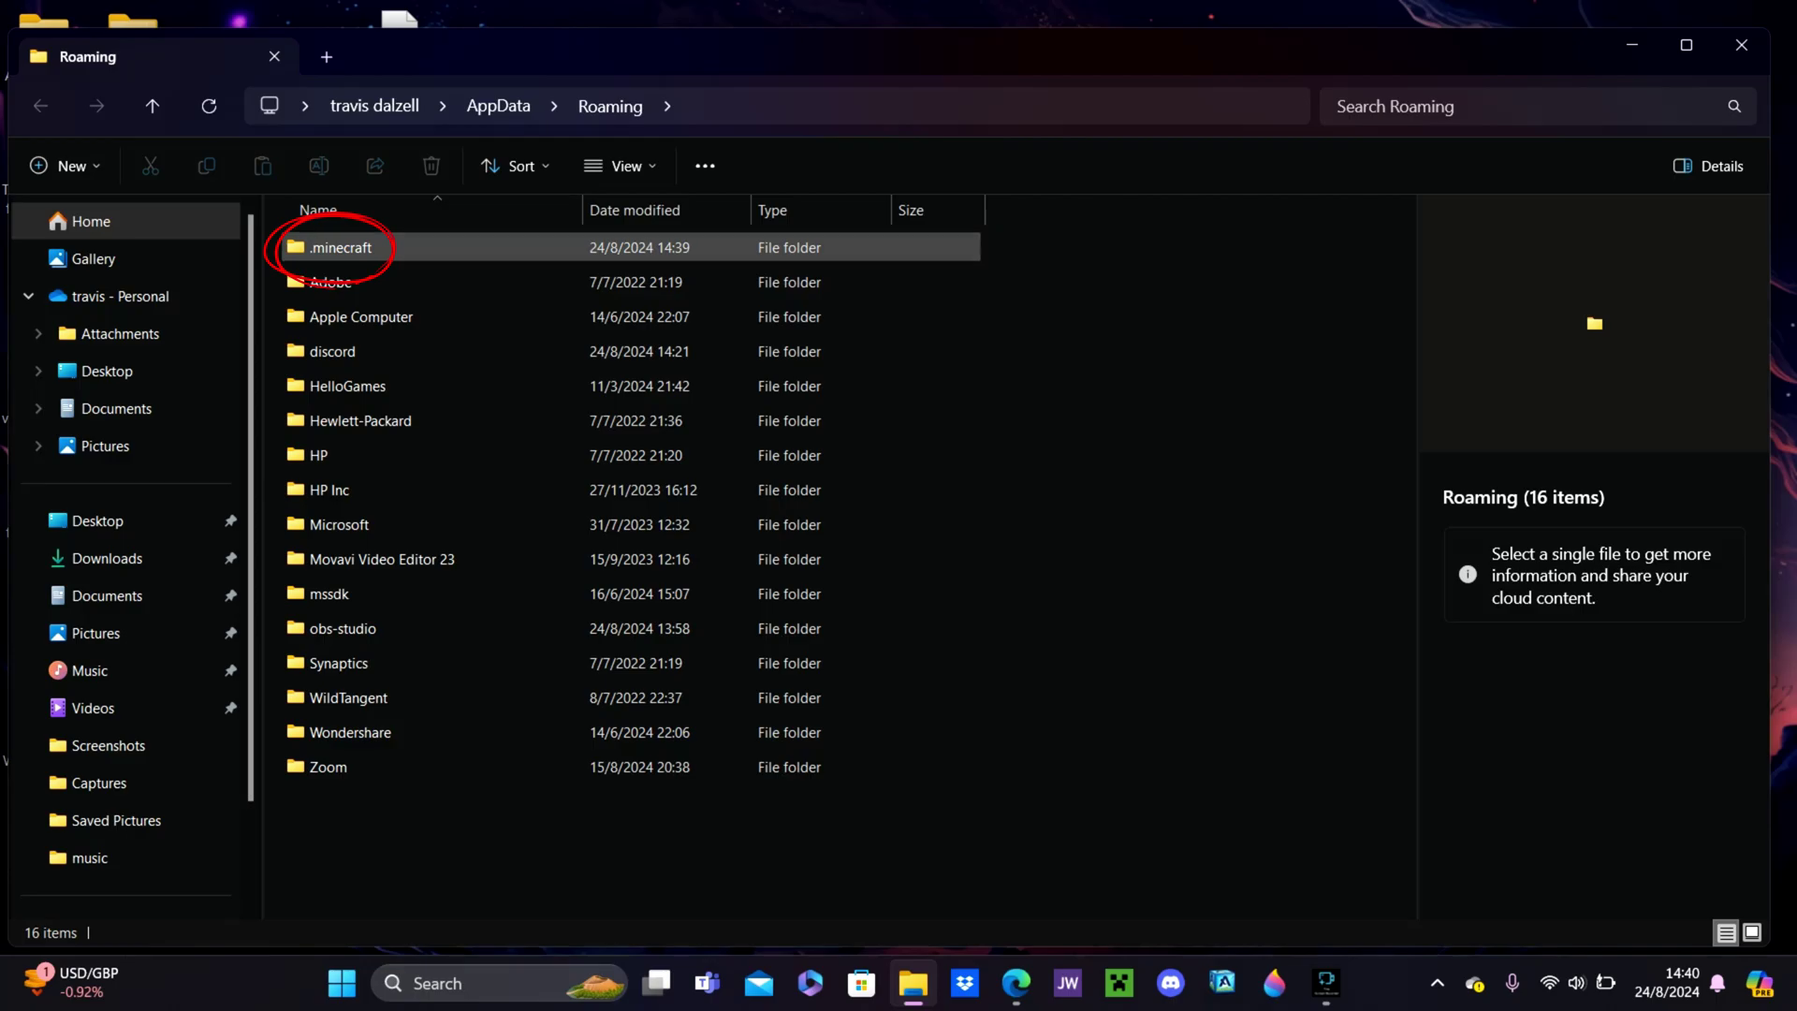
# - Copy the sodium, iris and fabric-api jars from the desktop into .minecraft\mods
pyautogui.press('Return')
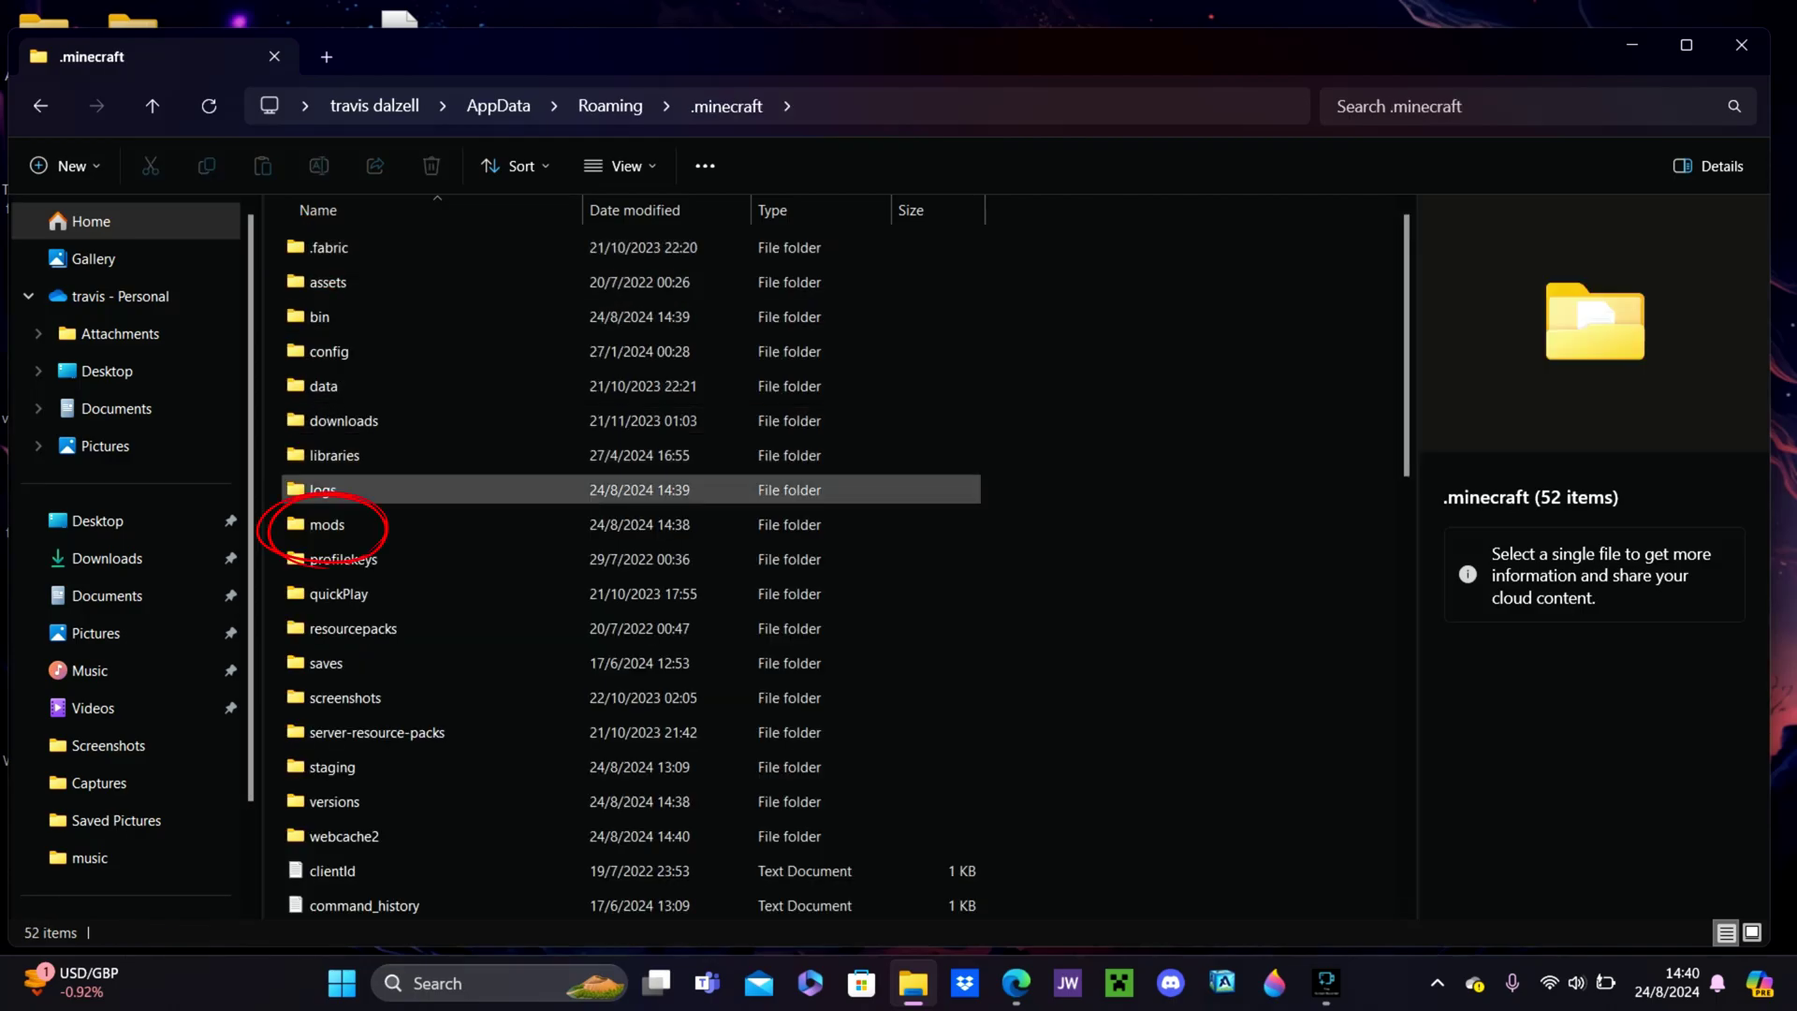
pyautogui.press('Return')
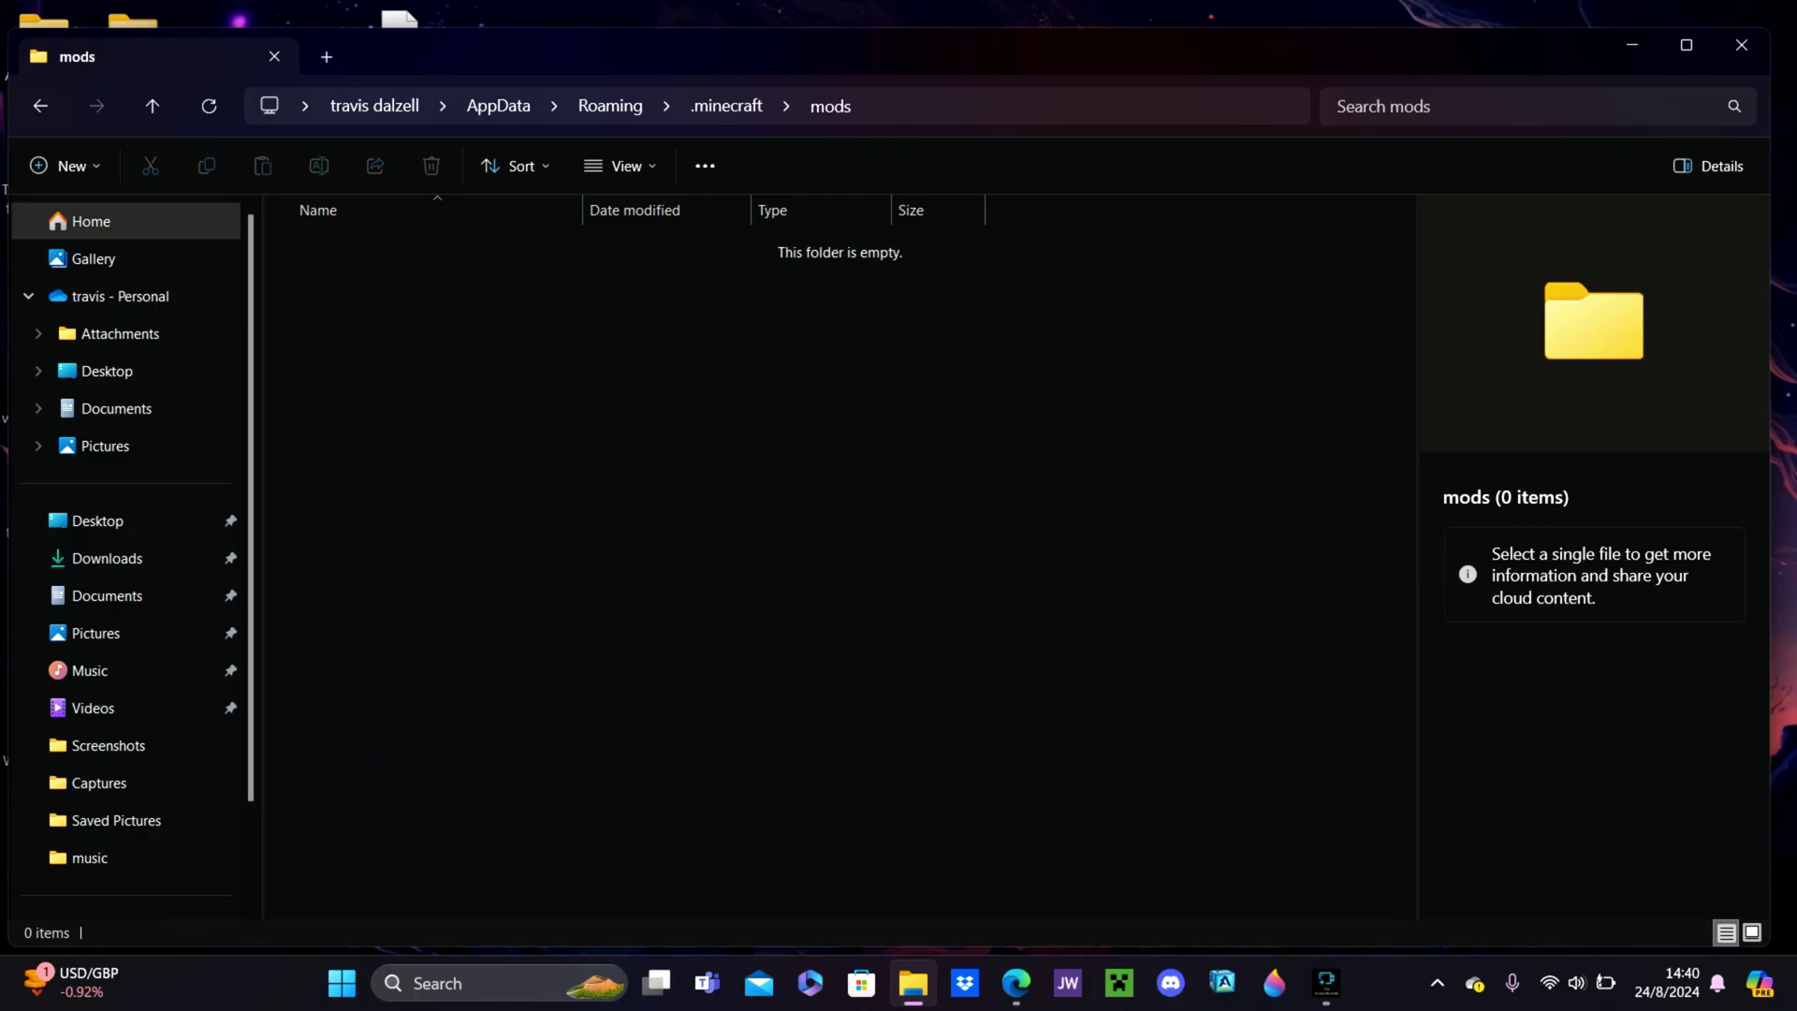
pyautogui.press('super+Down')
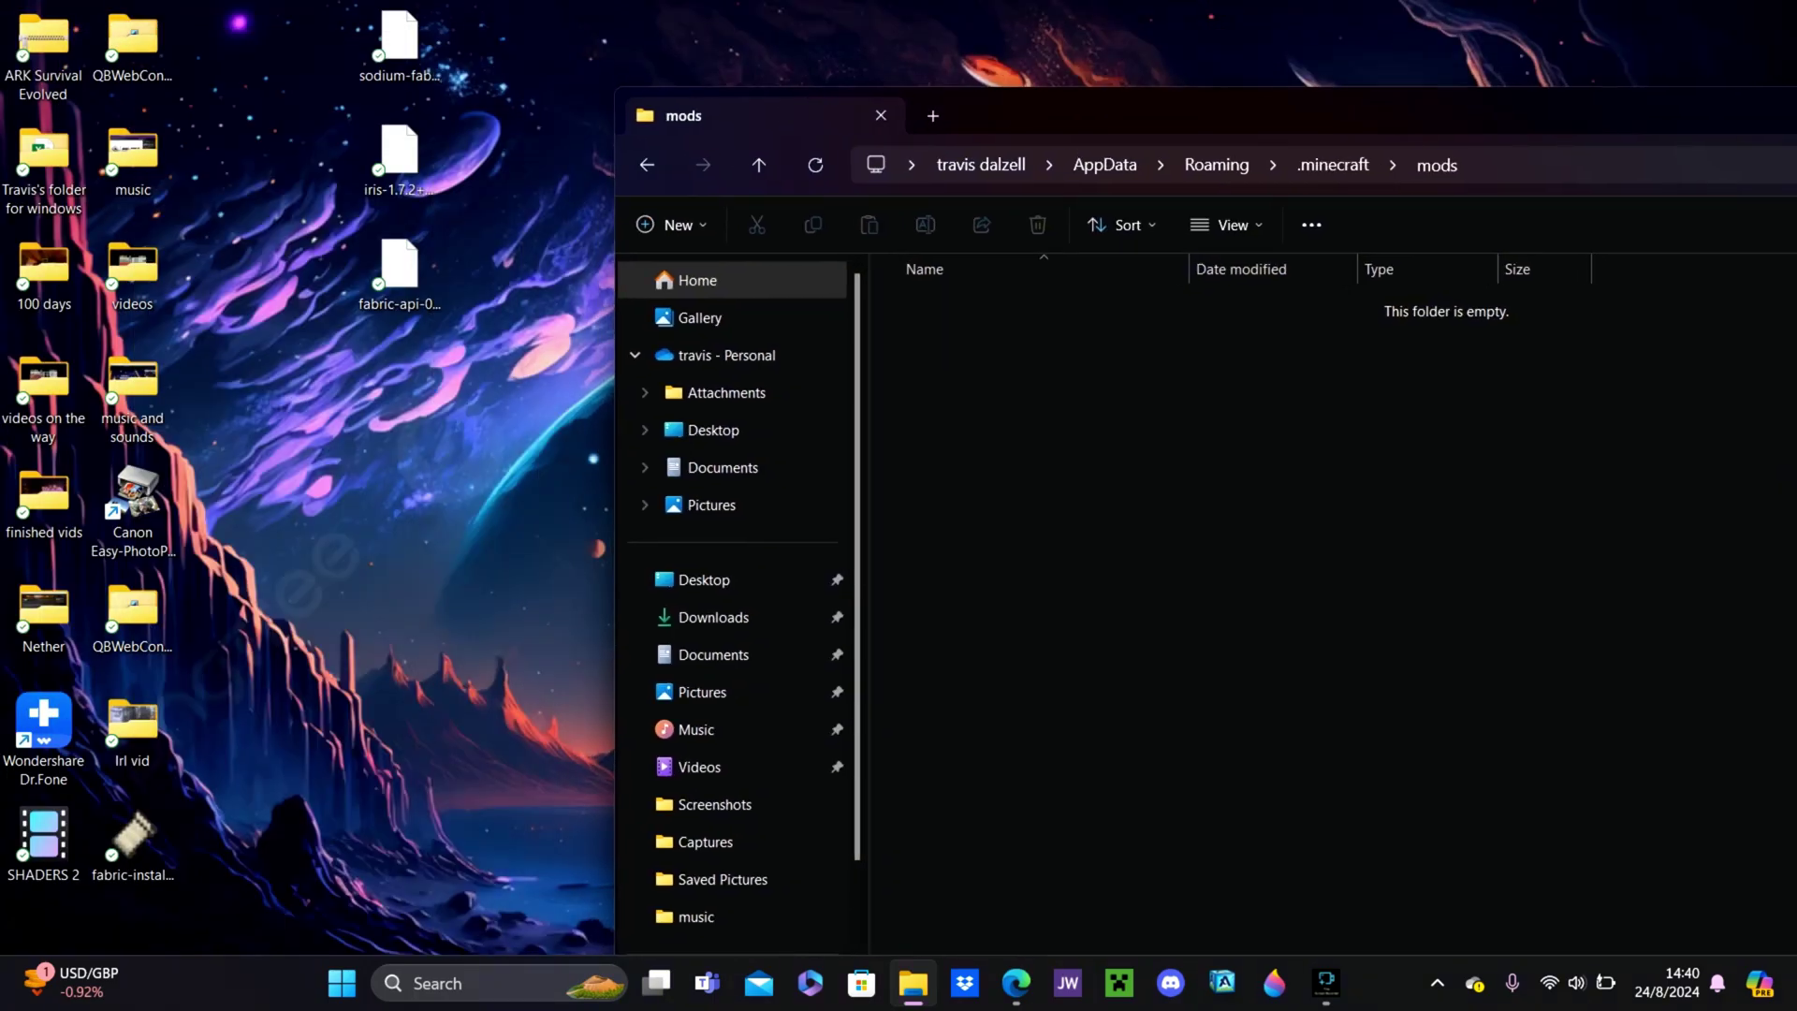
pyautogui.moveTo(439, 346); pyautogui.dragTo(370, 28)
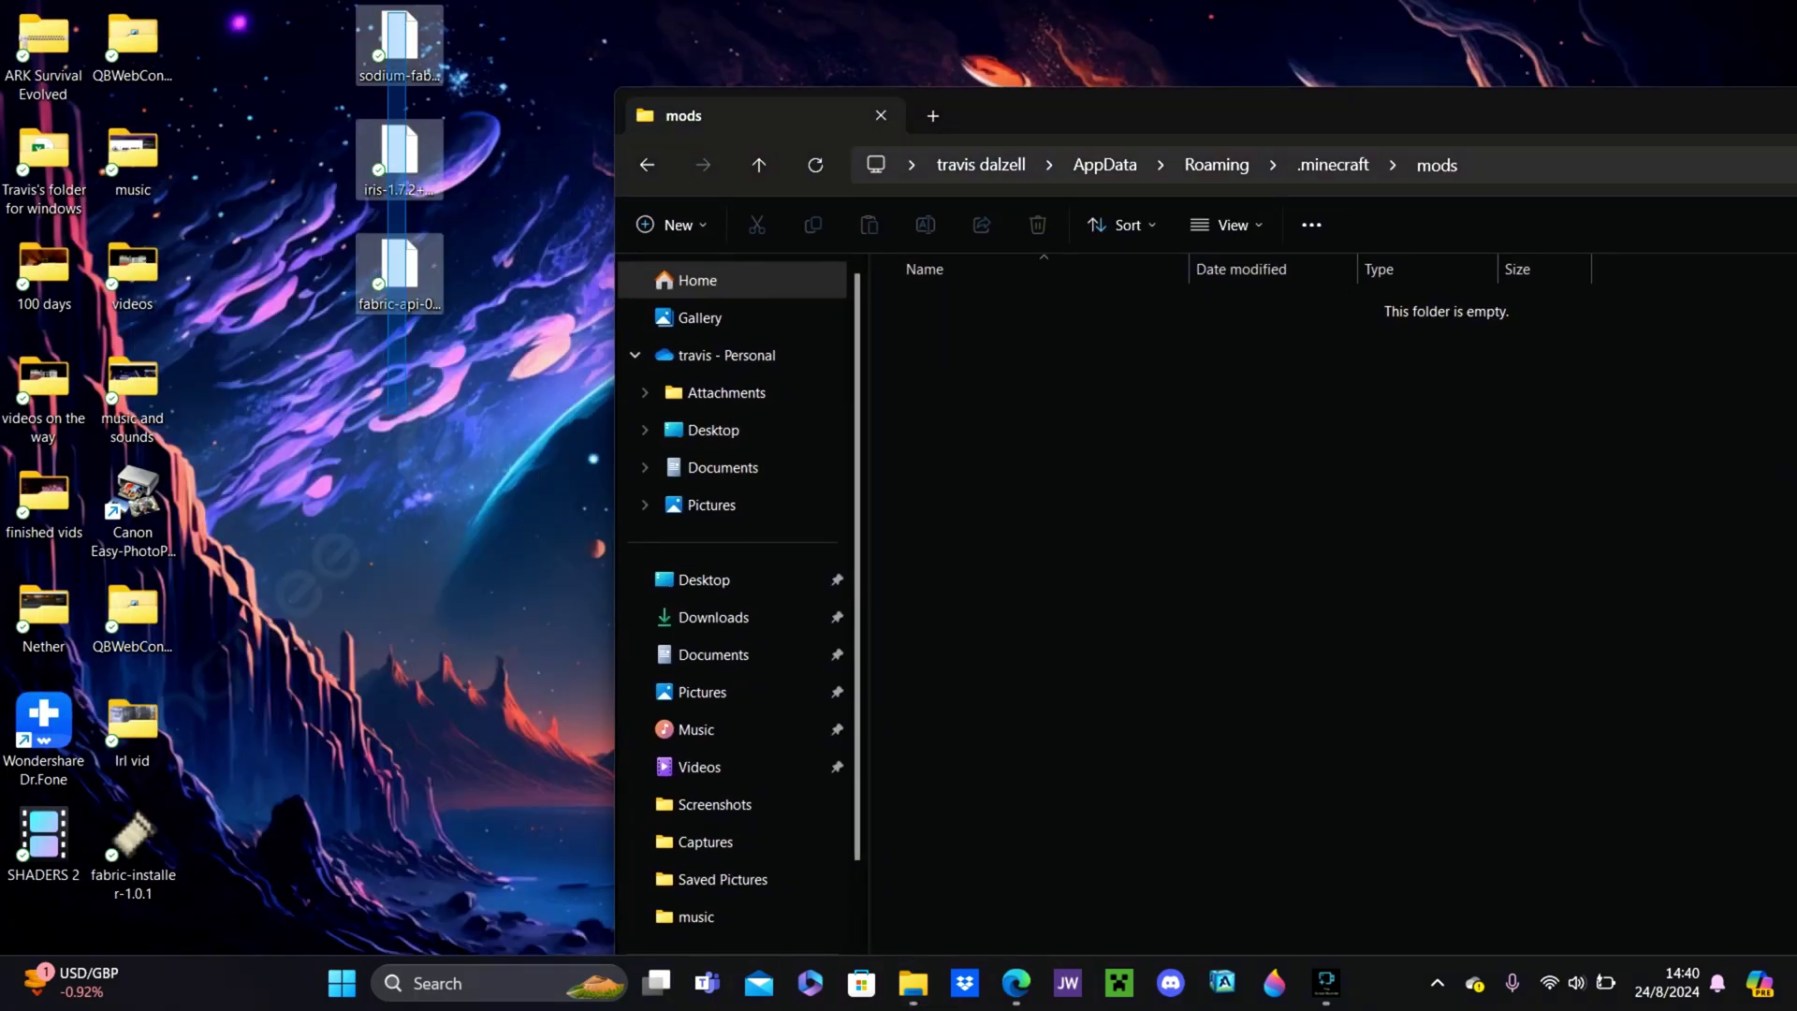
pyautogui.moveTo(400, 154); pyautogui.dragTo(1035, 469)
pyautogui.press('super+Up')
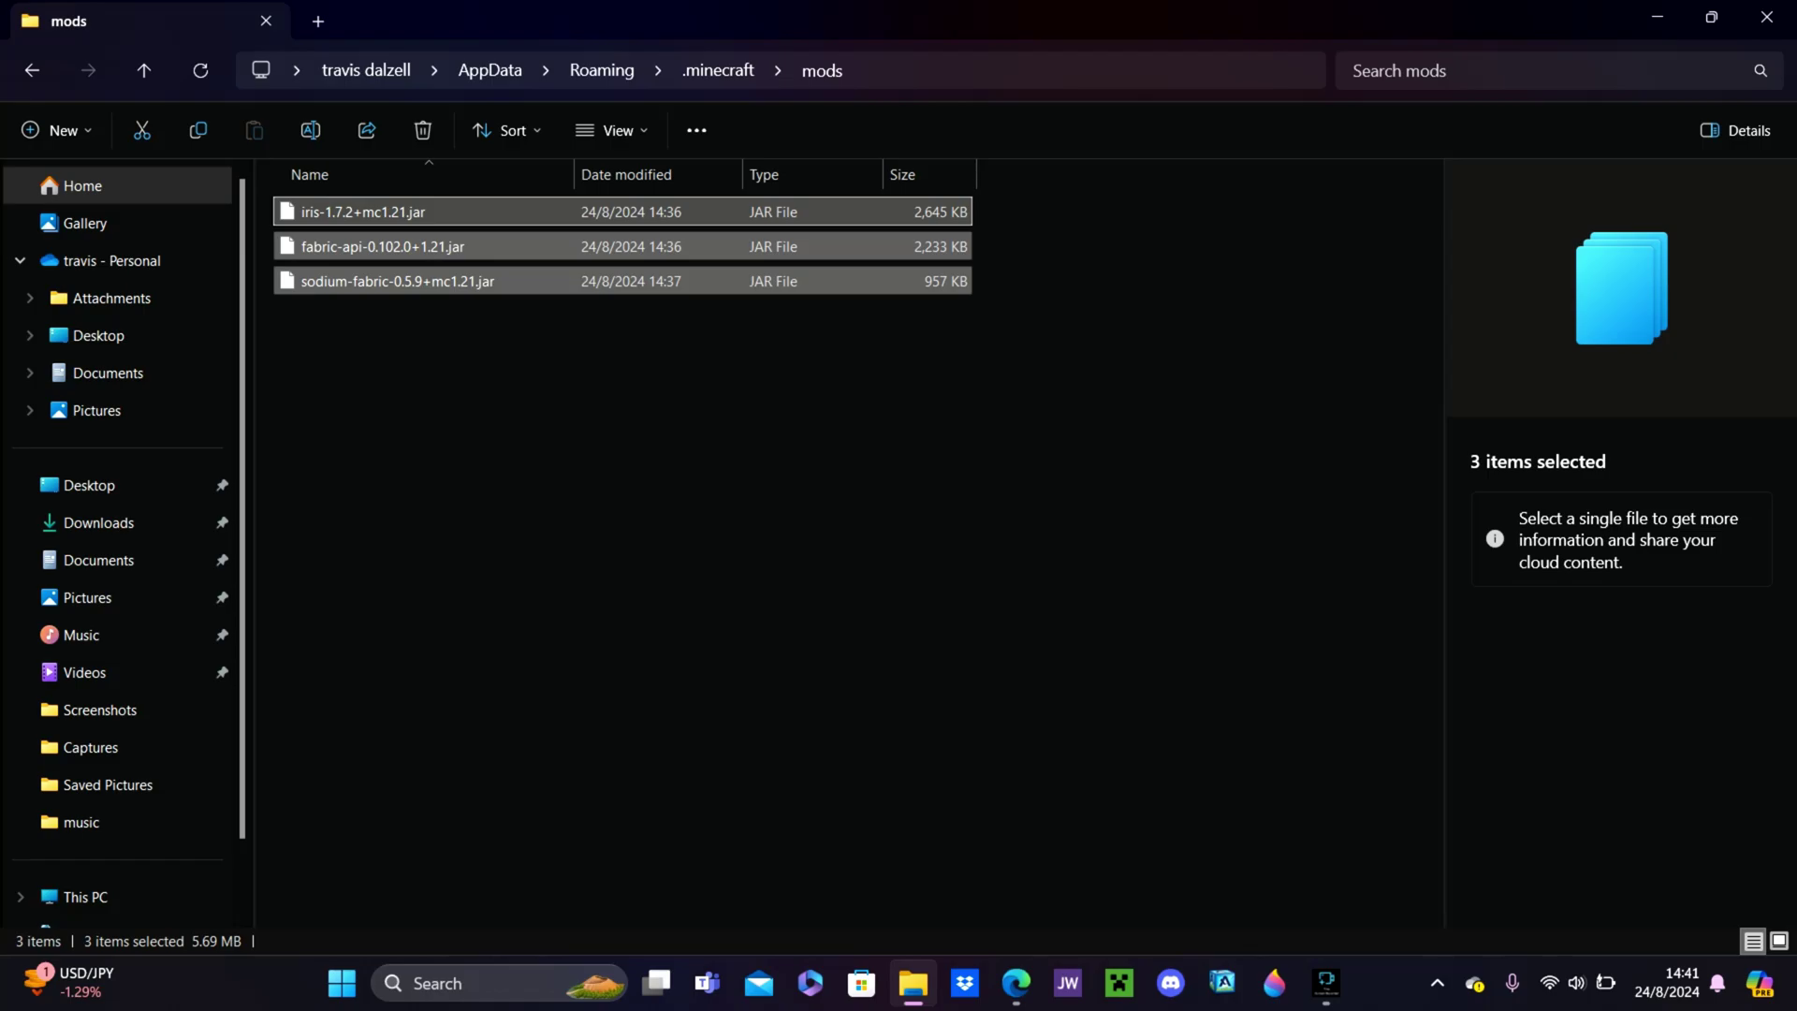
# - Pin the mods folder to Quick access from the .minecraft folder
pyautogui.hotkey('alt', 'Left')
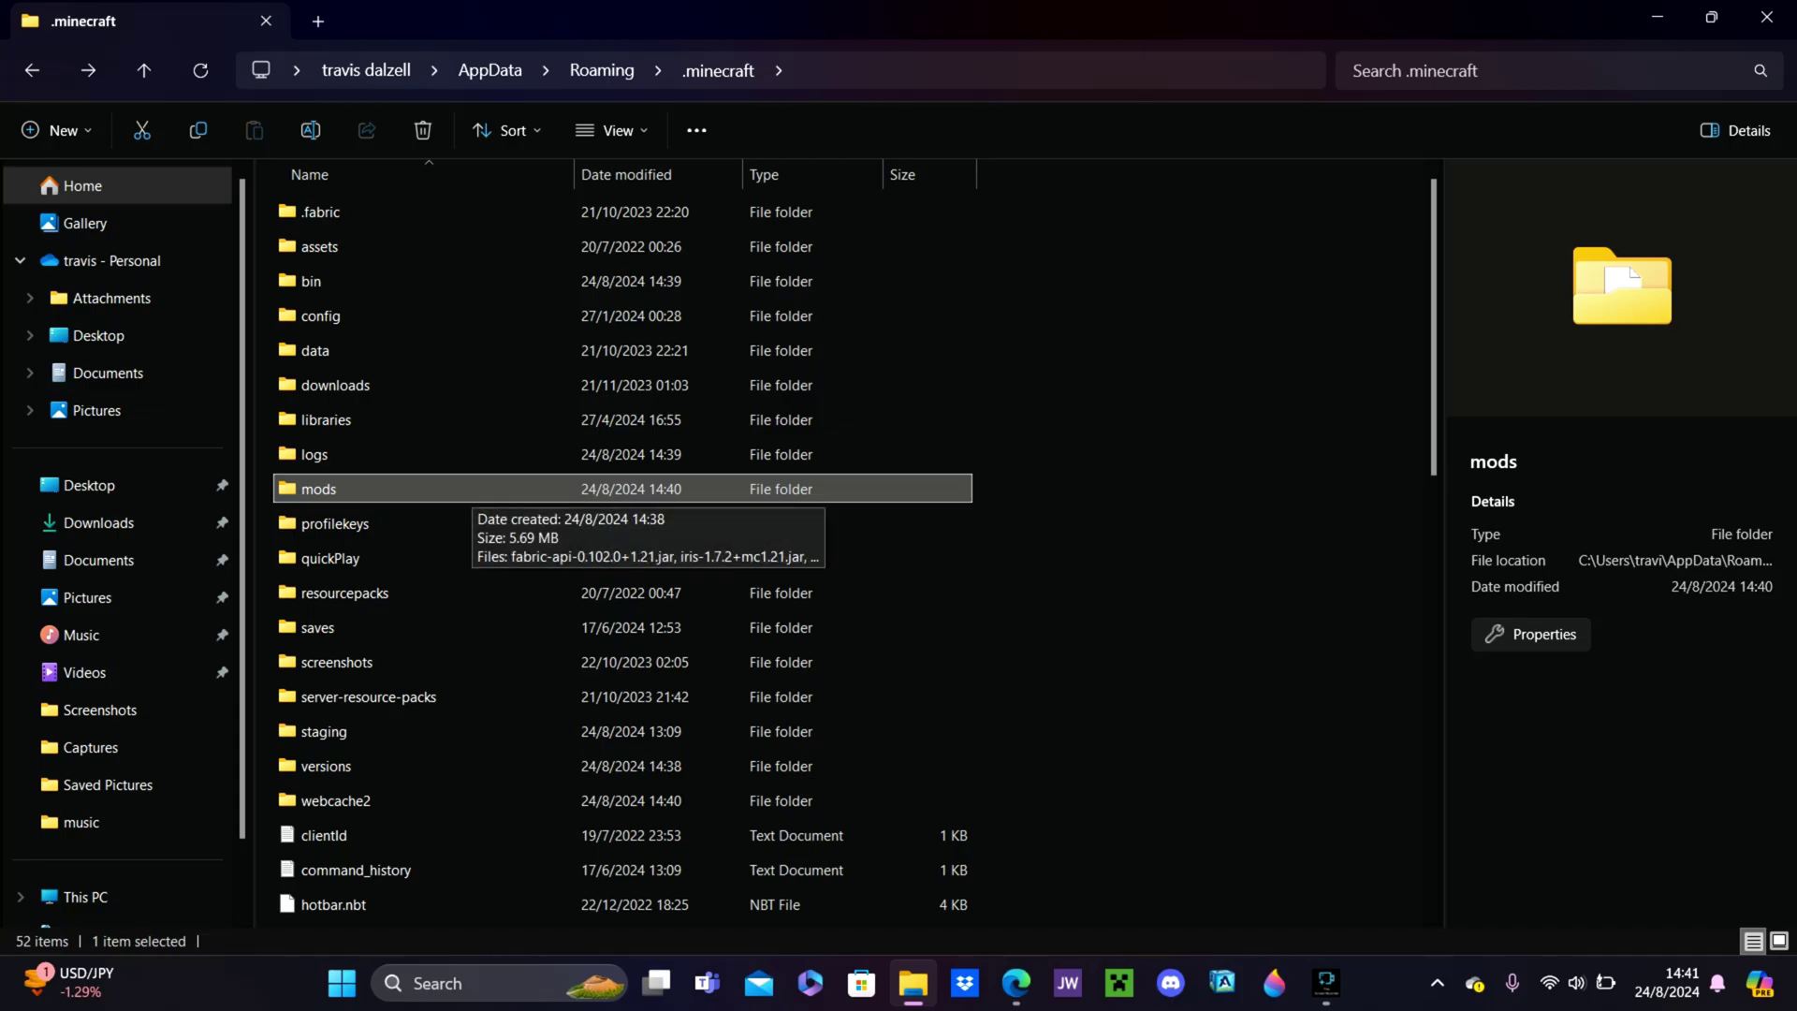
pyautogui.moveTo(458, 488); pyautogui.dragTo(108, 618)
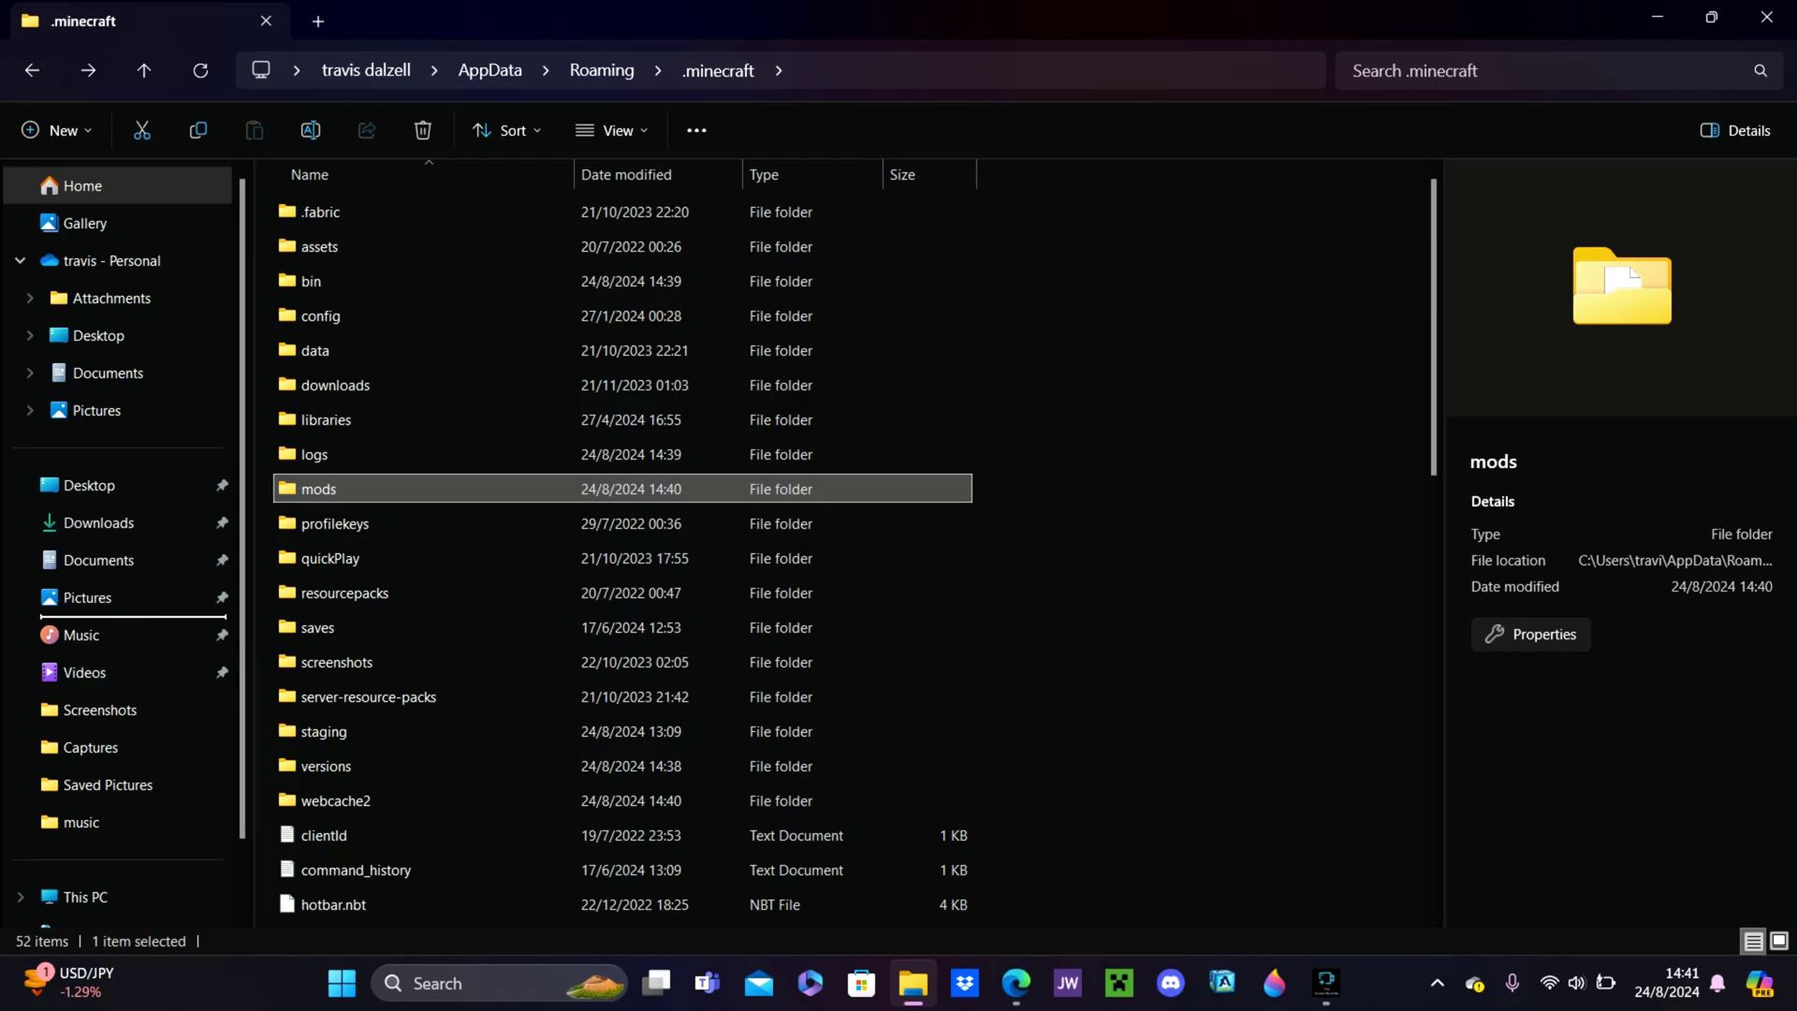
pyautogui.scroll(-2, 108, 561)
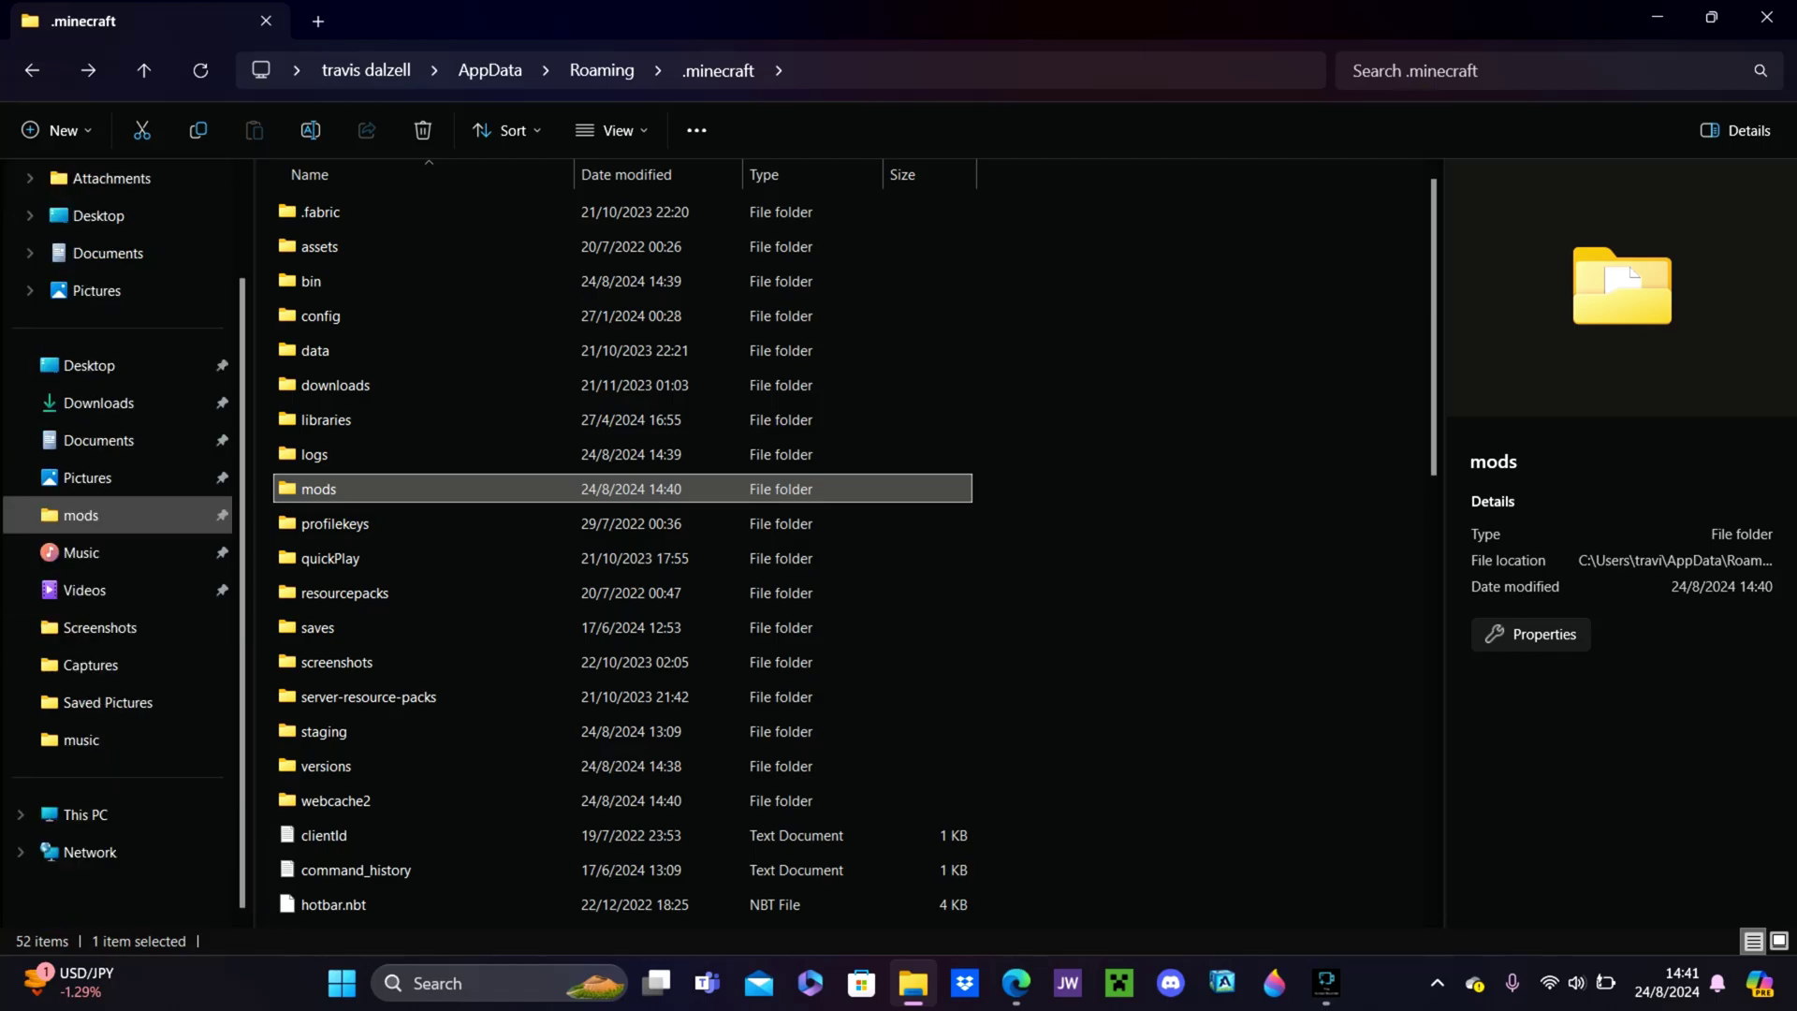
pyautogui.scroll(1, 118, 533)
pyautogui.scroll(-1, 118, 533)
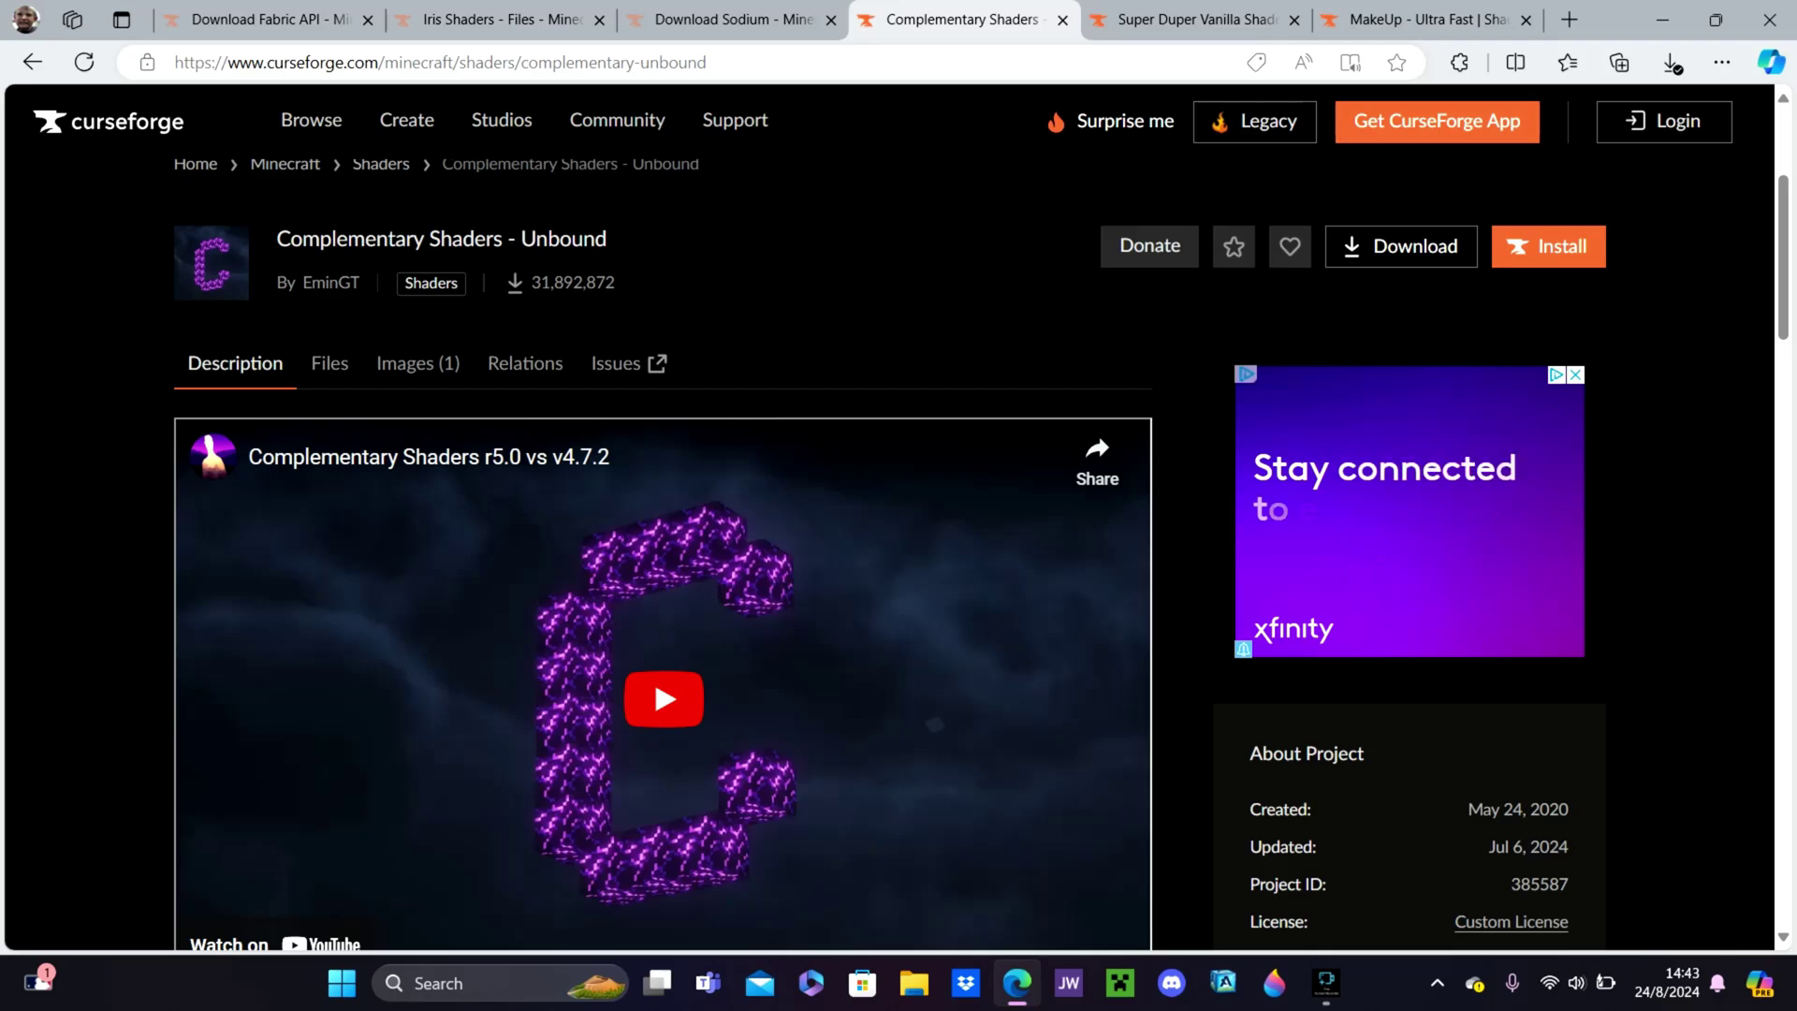
pyautogui.scroll(-3, 662, 552)
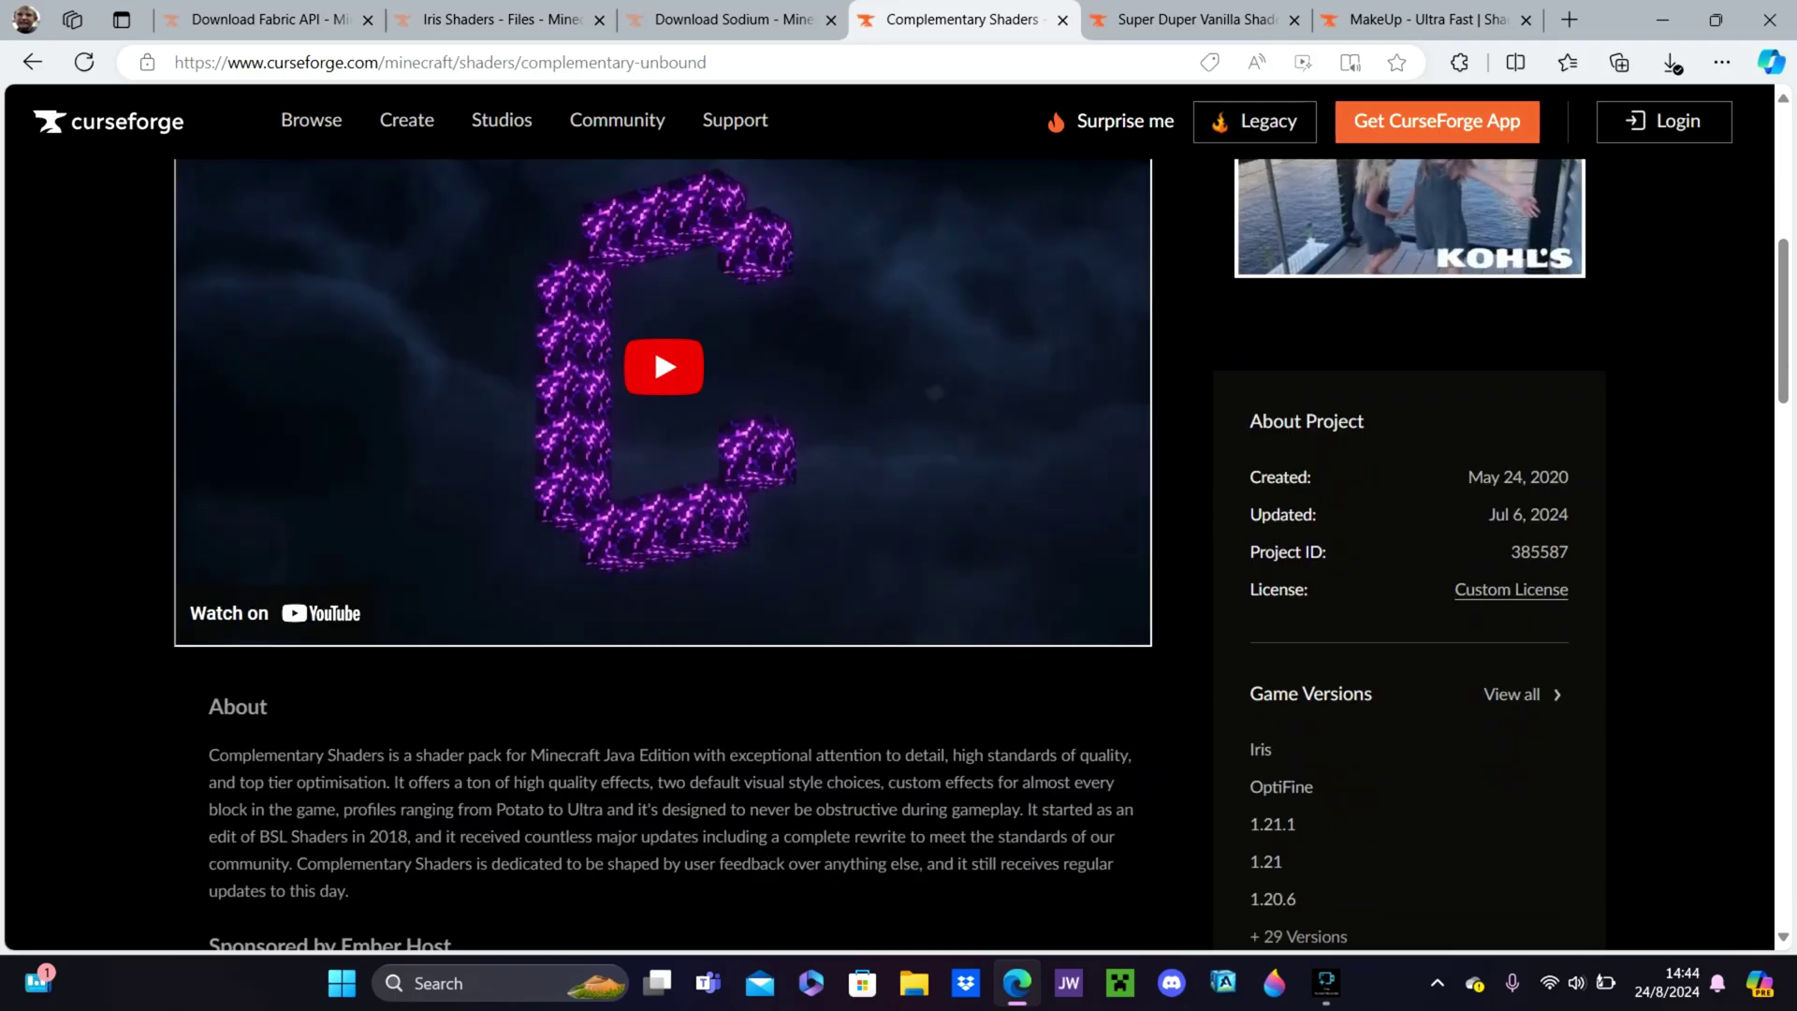
pyautogui.scroll(2, 889, 552)
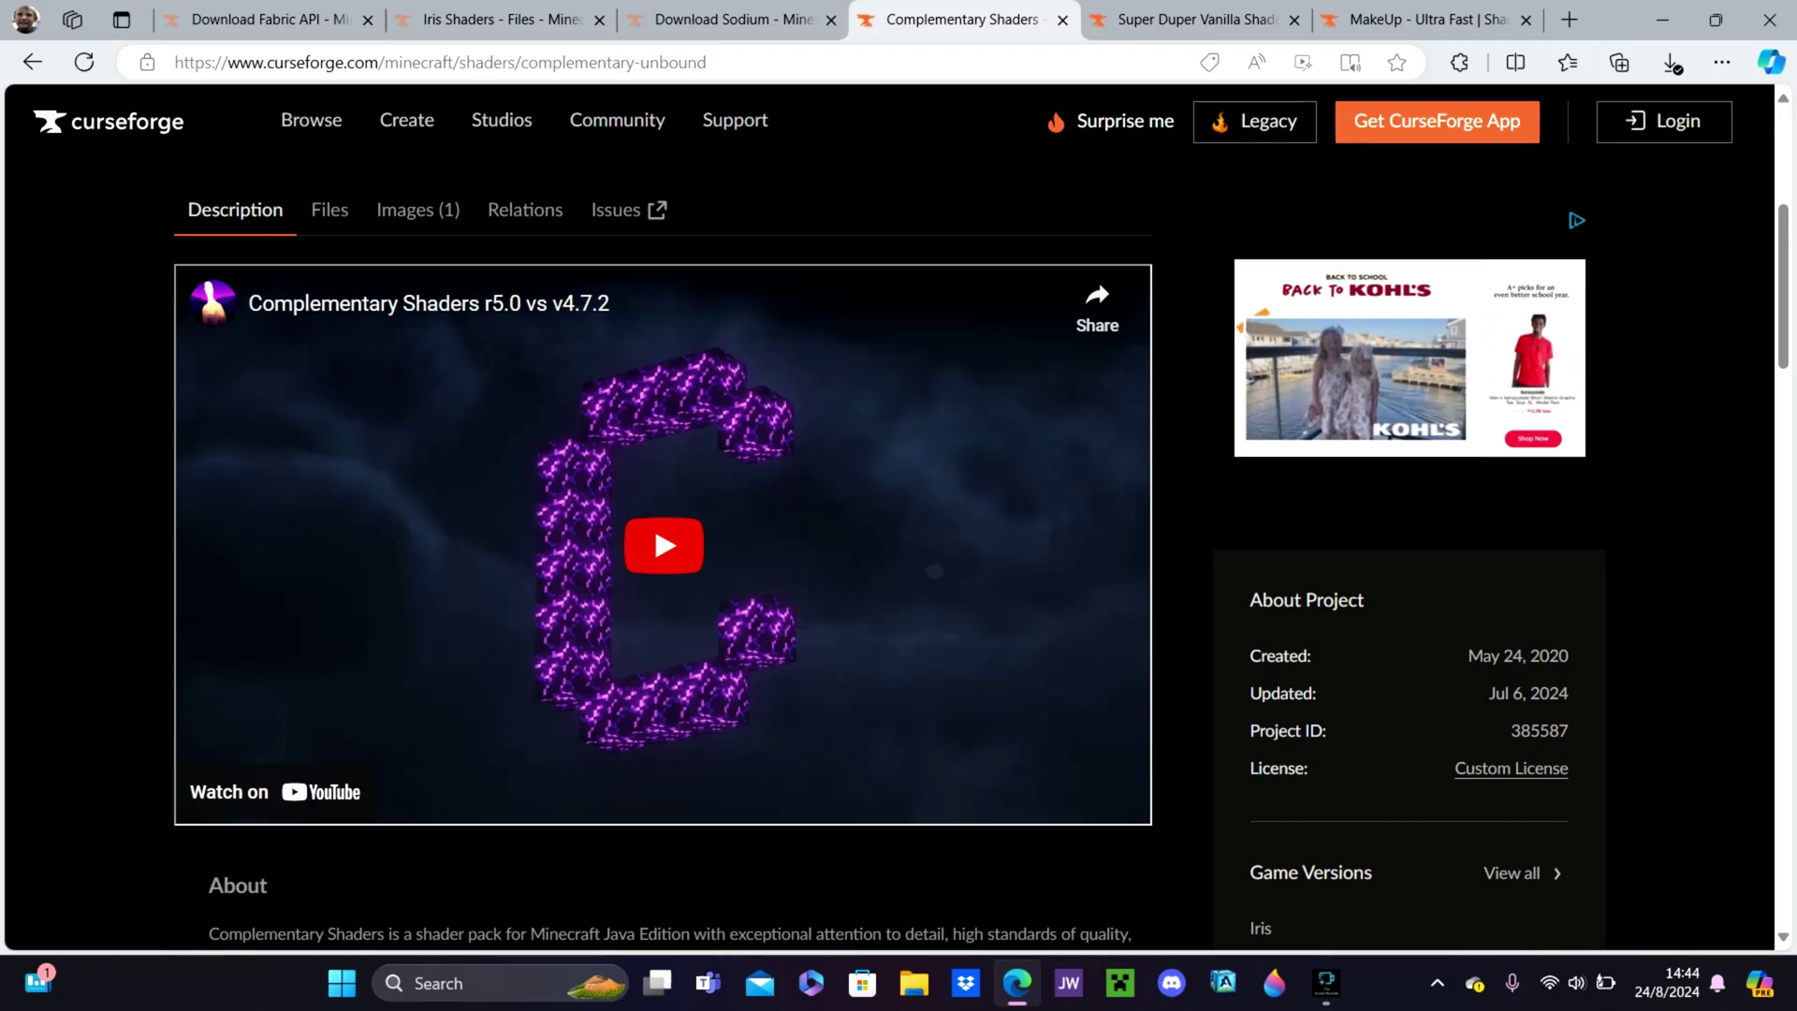
pyautogui.scroll(-4, 653, 519)
pyautogui.scroll(2, 653, 519)
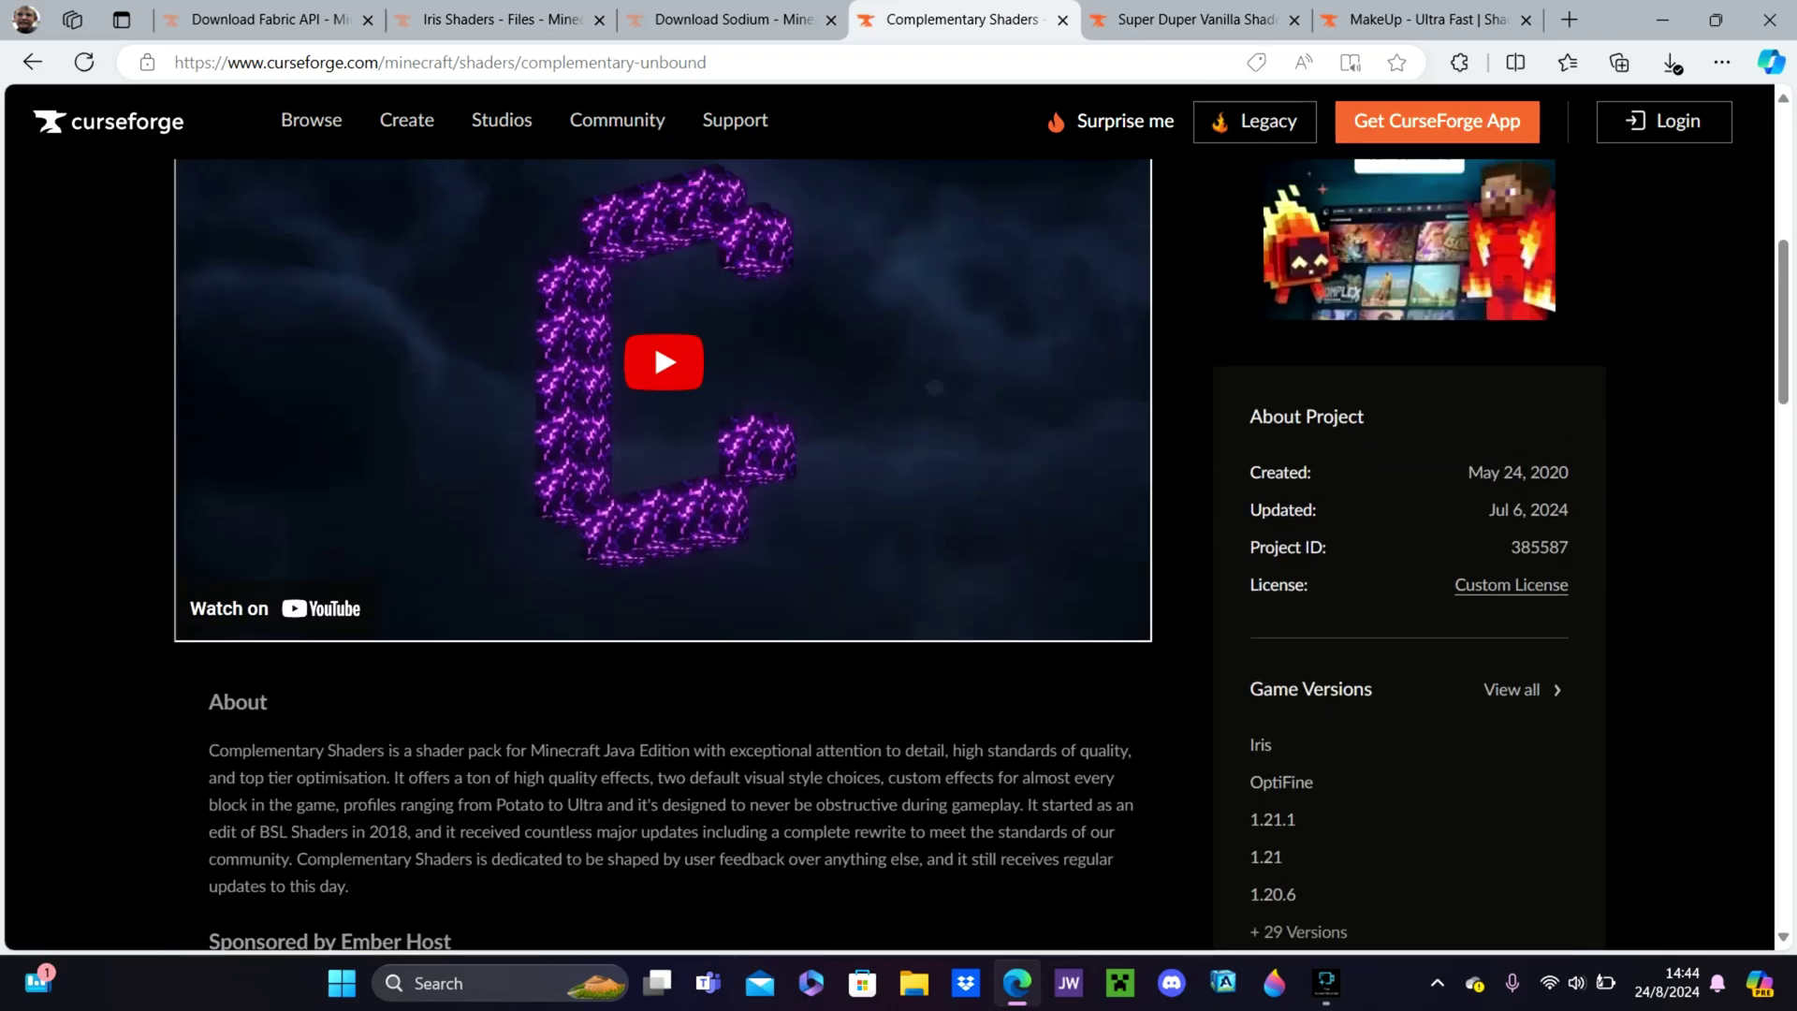
pyautogui.scroll(2, 653, 520)
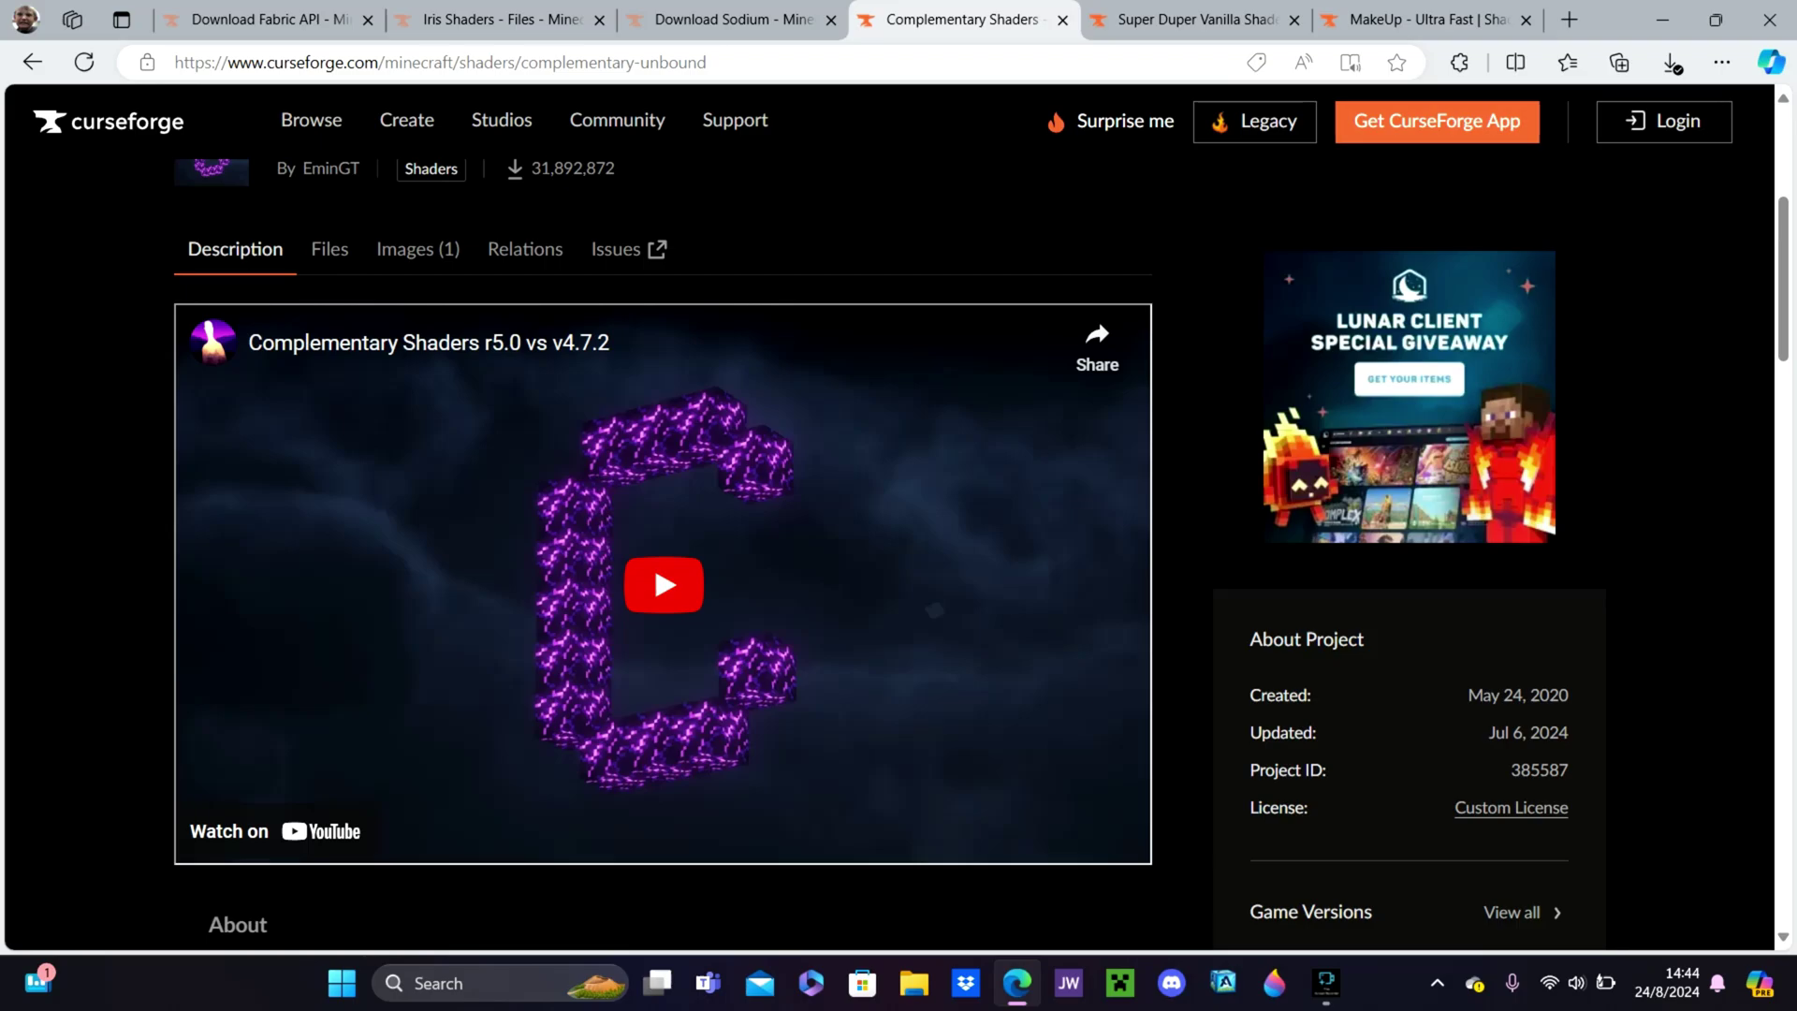
pyautogui.scroll(-1, 653, 519)
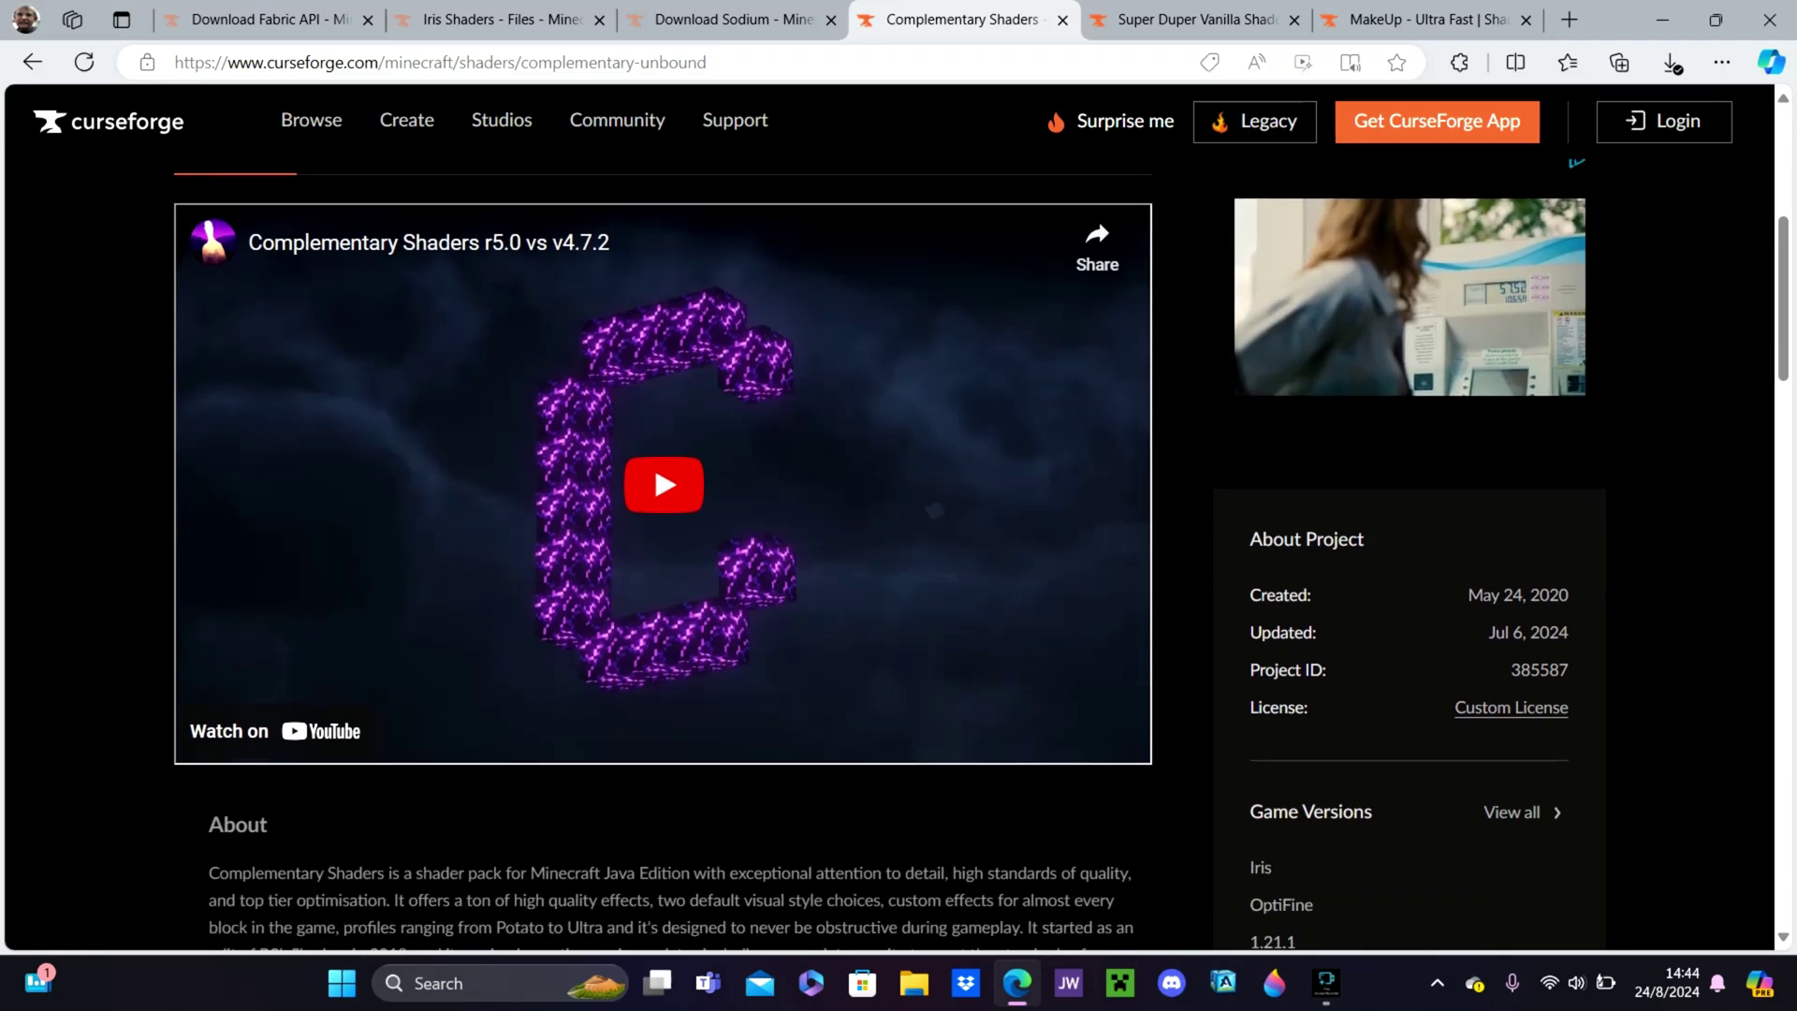
pyautogui.scroll(3, 653, 520)
pyautogui.scroll(-4, 653, 716)
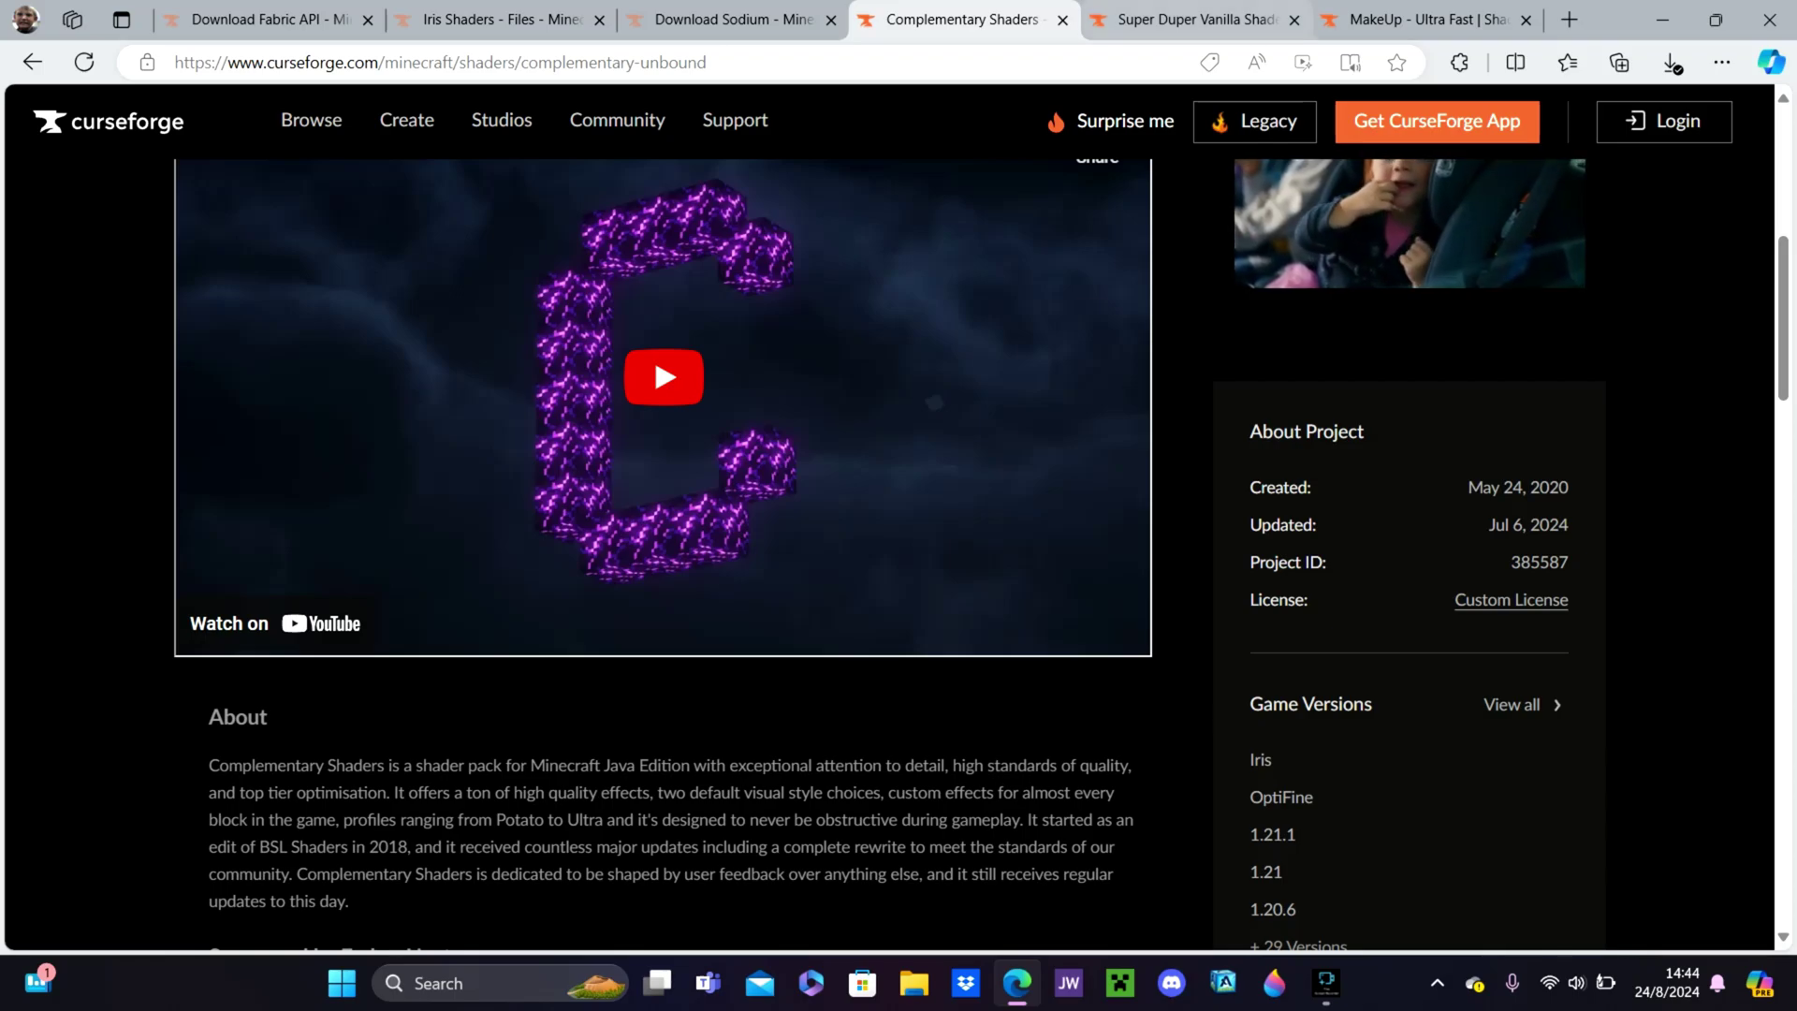
# - Review the Super Duper Vanilla and MakeUp - Ultra Fast shader pages
pyautogui.click(1193, 19)
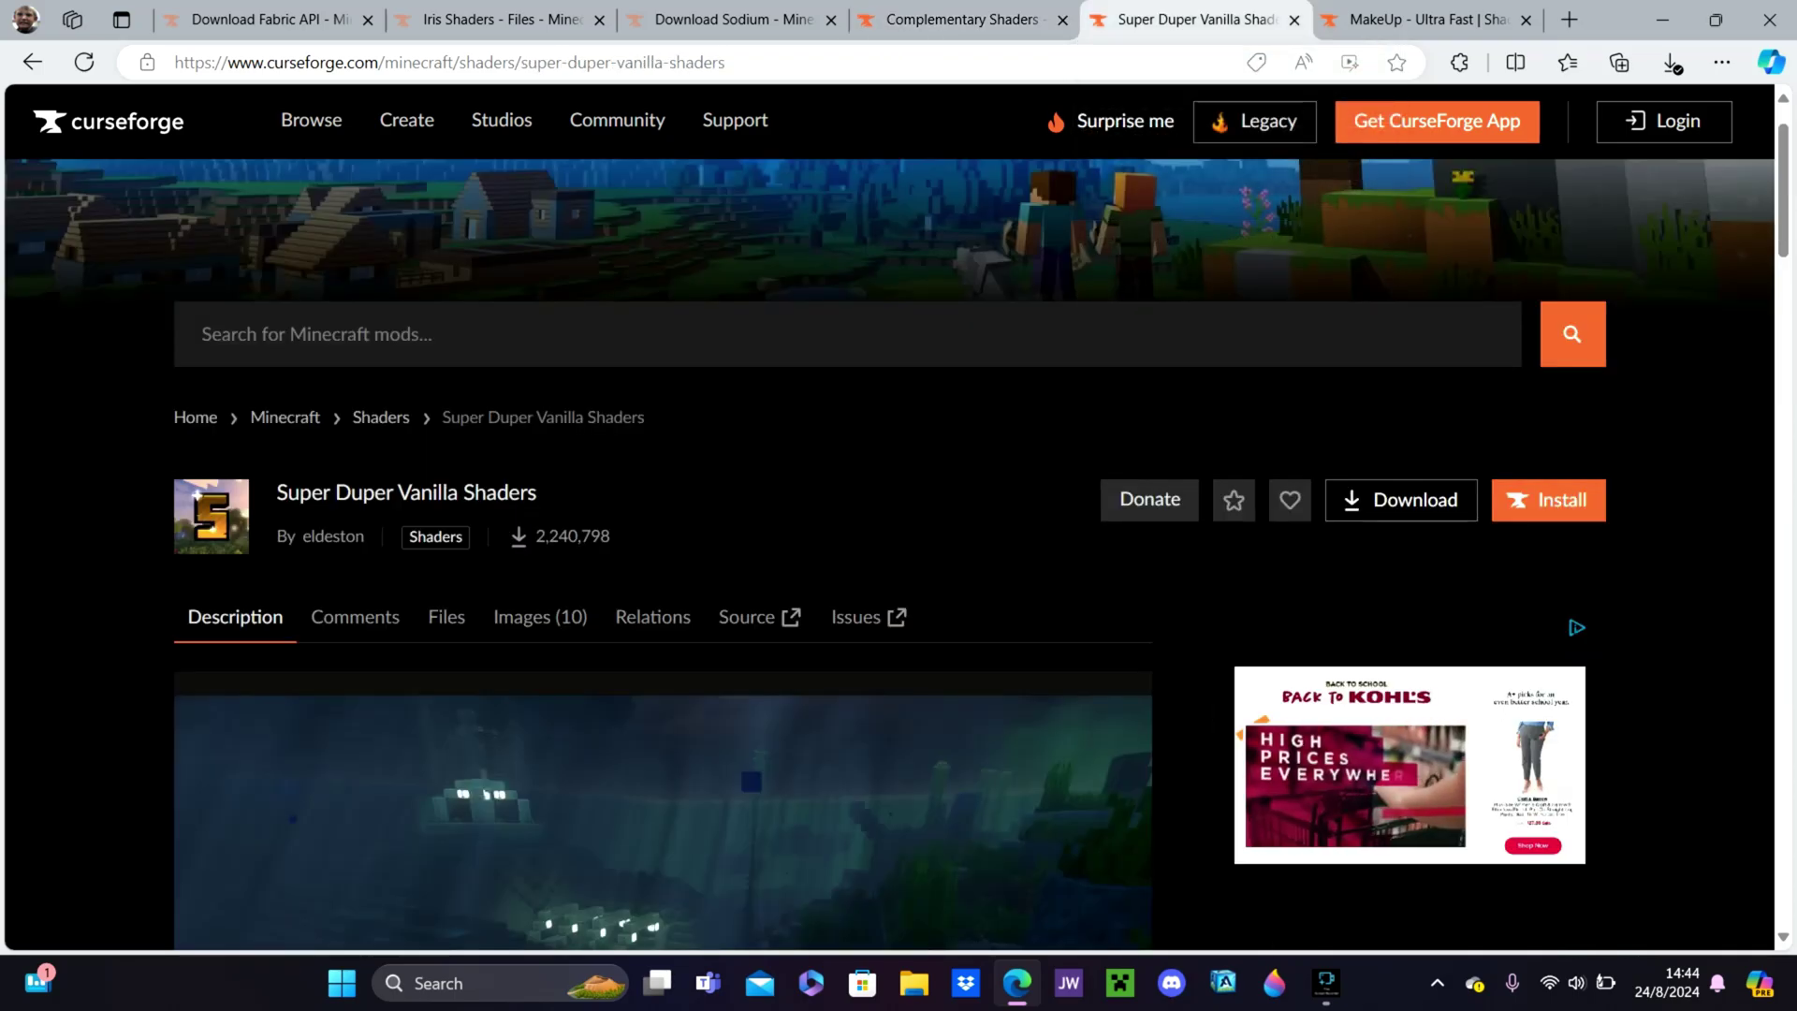
pyautogui.scroll(-2, 663, 561)
pyautogui.scroll(2, 663, 562)
pyautogui.scroll(-5, 663, 561)
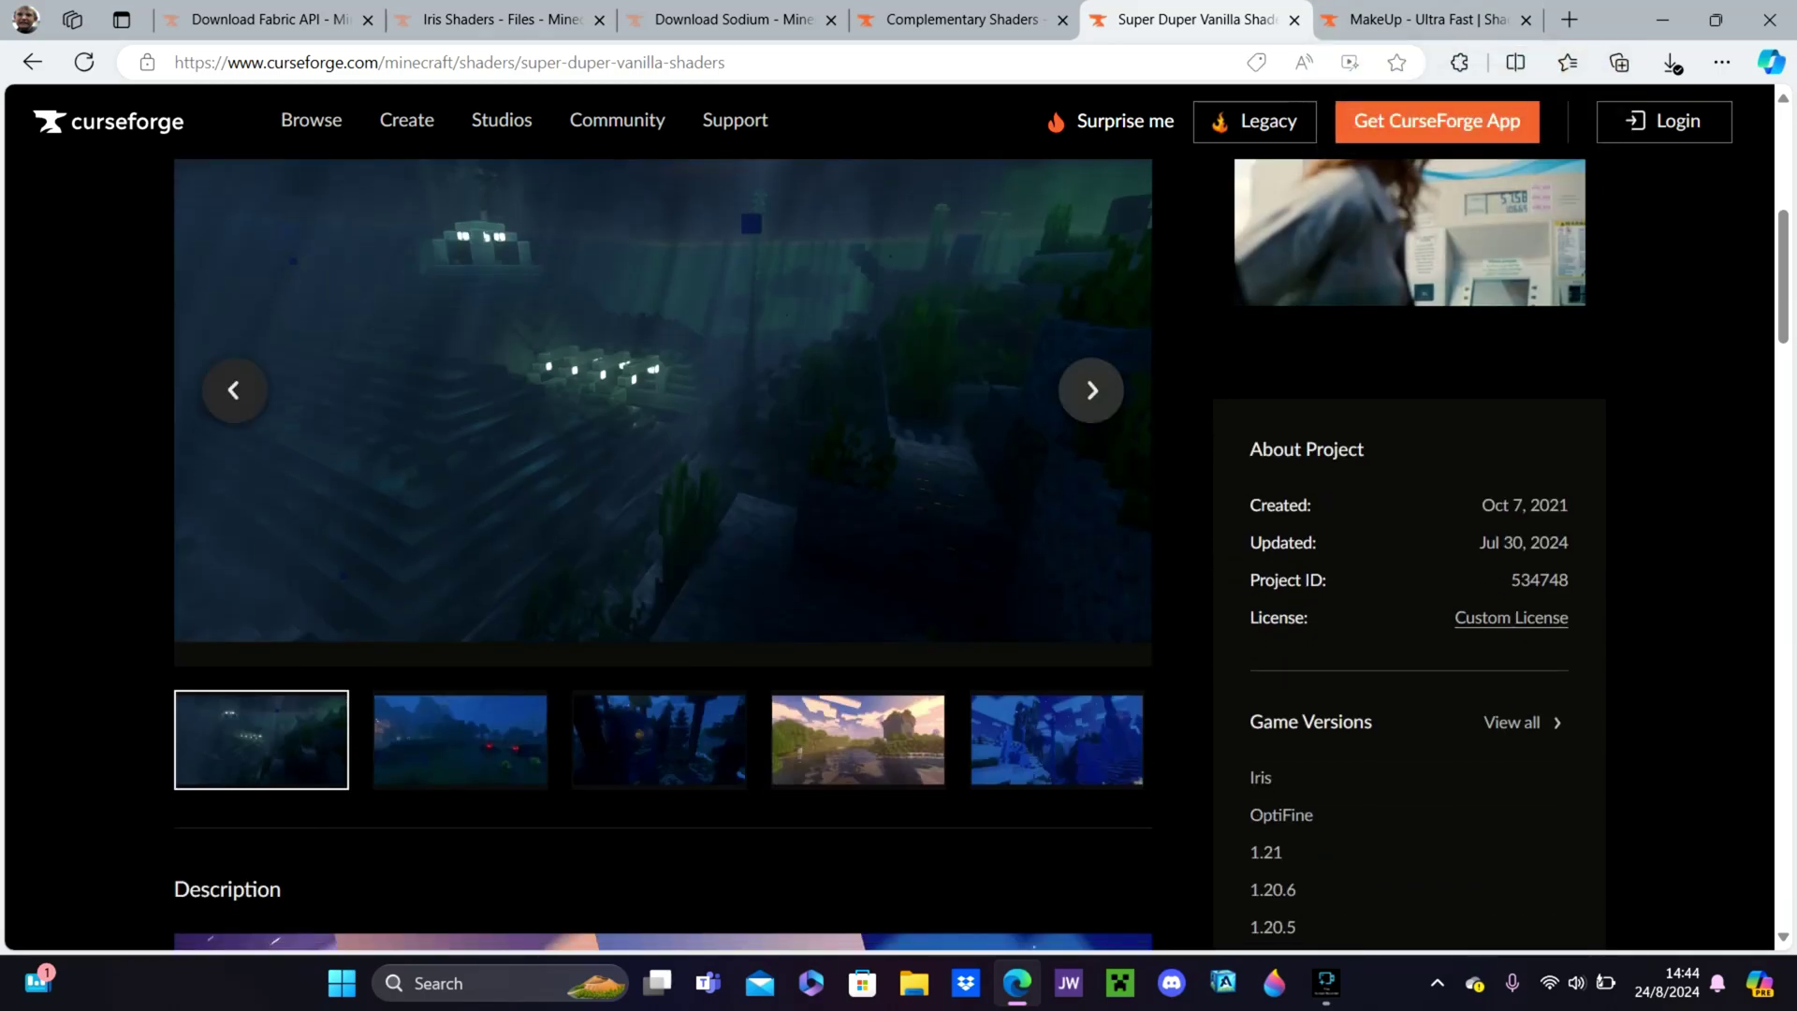
pyautogui.scroll(3, 662, 561)
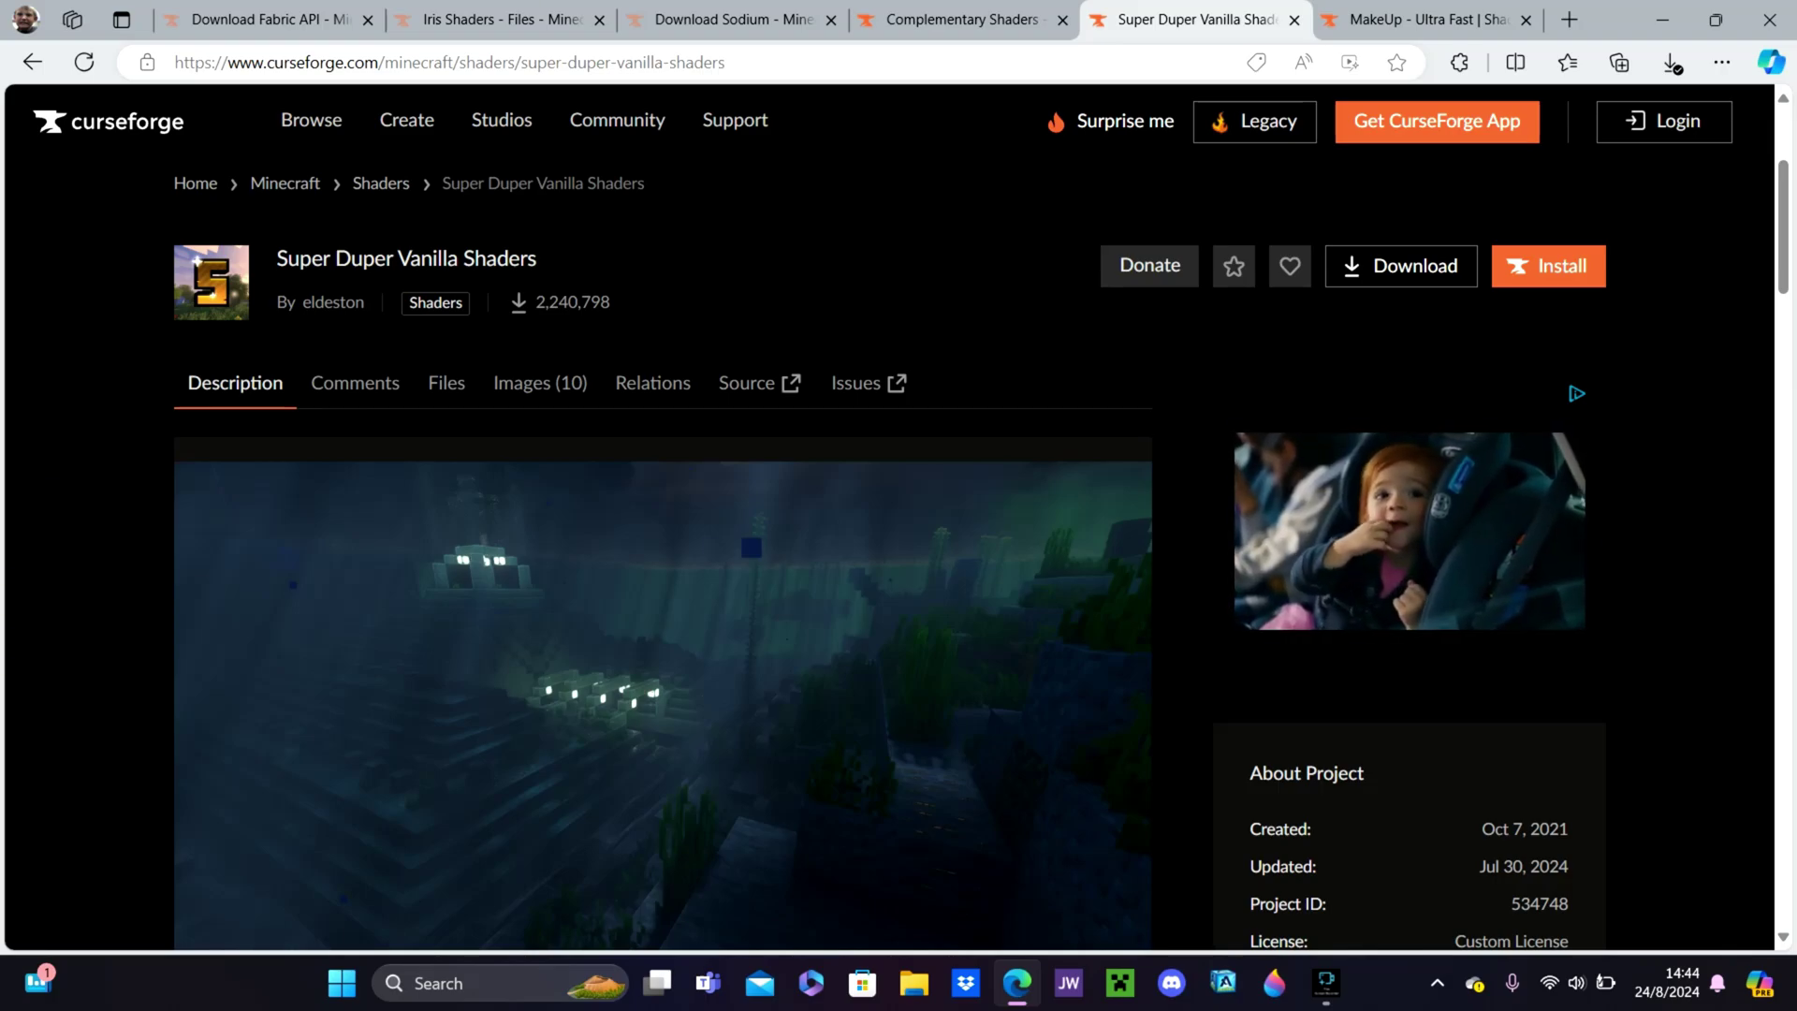
pyautogui.hotkey('ctrl', 'Tab')
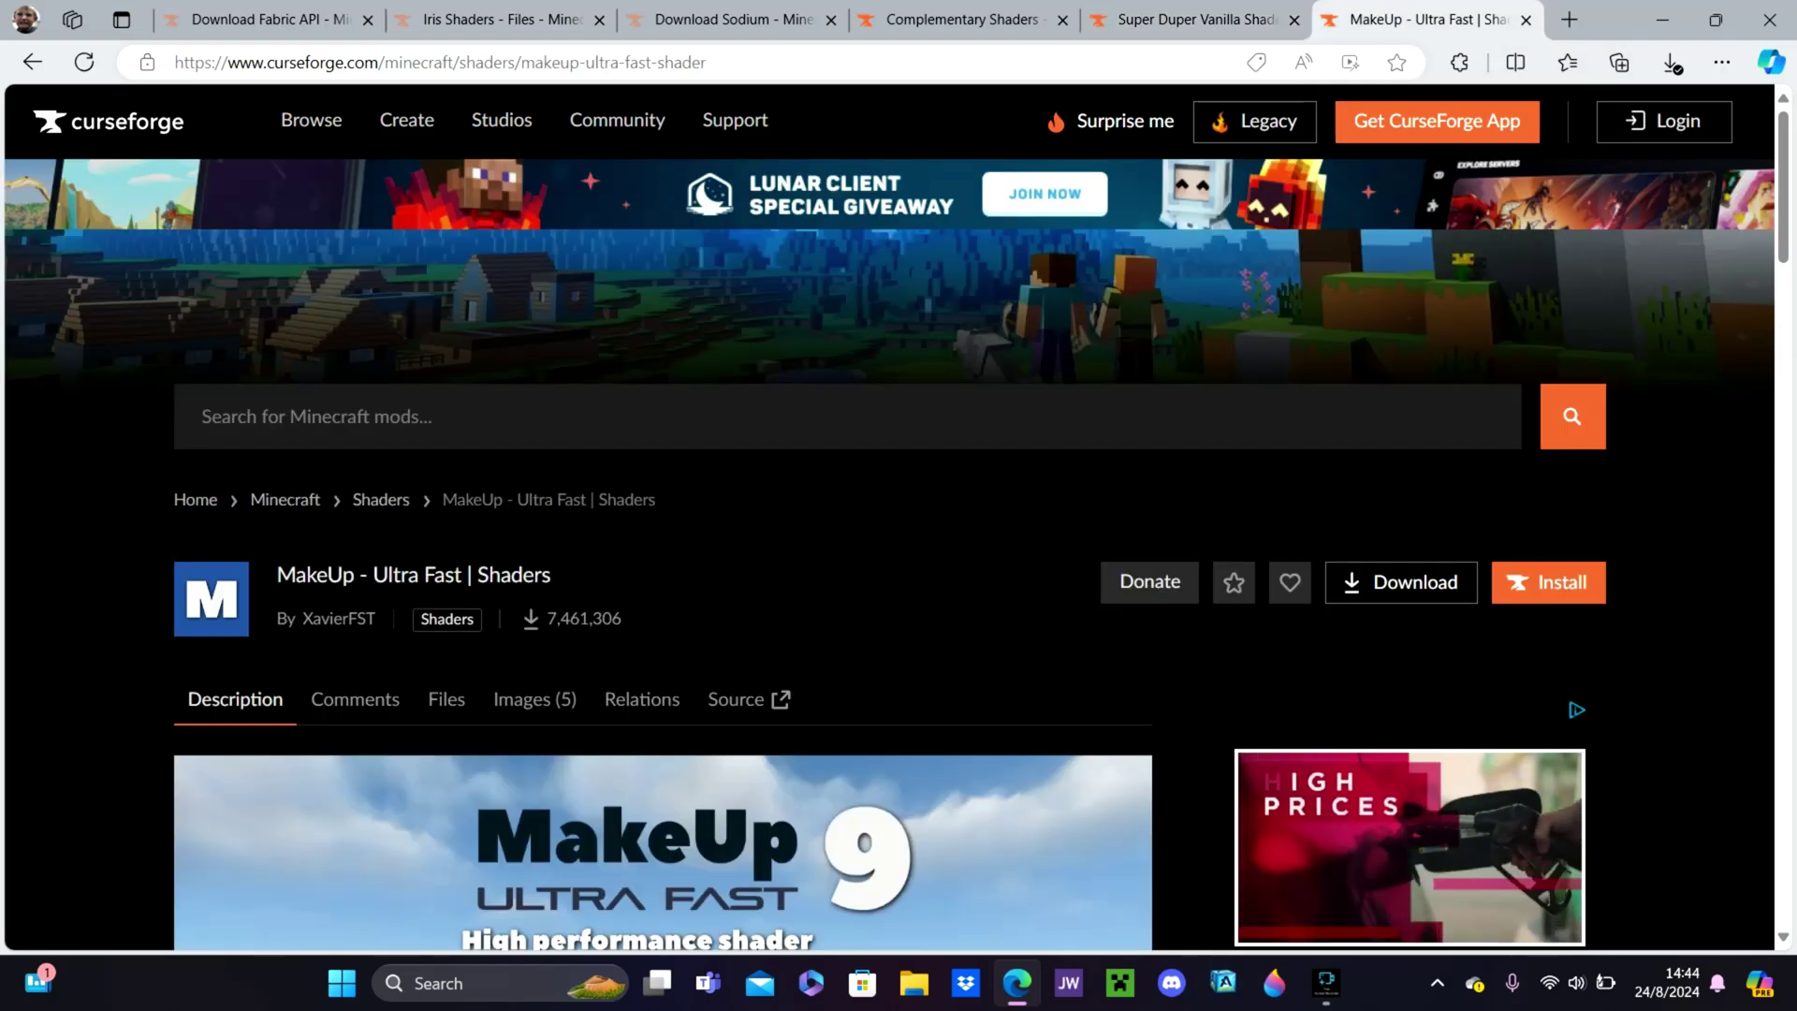
pyautogui.scroll(-6, 663, 561)
pyautogui.scroll(1, 662, 562)
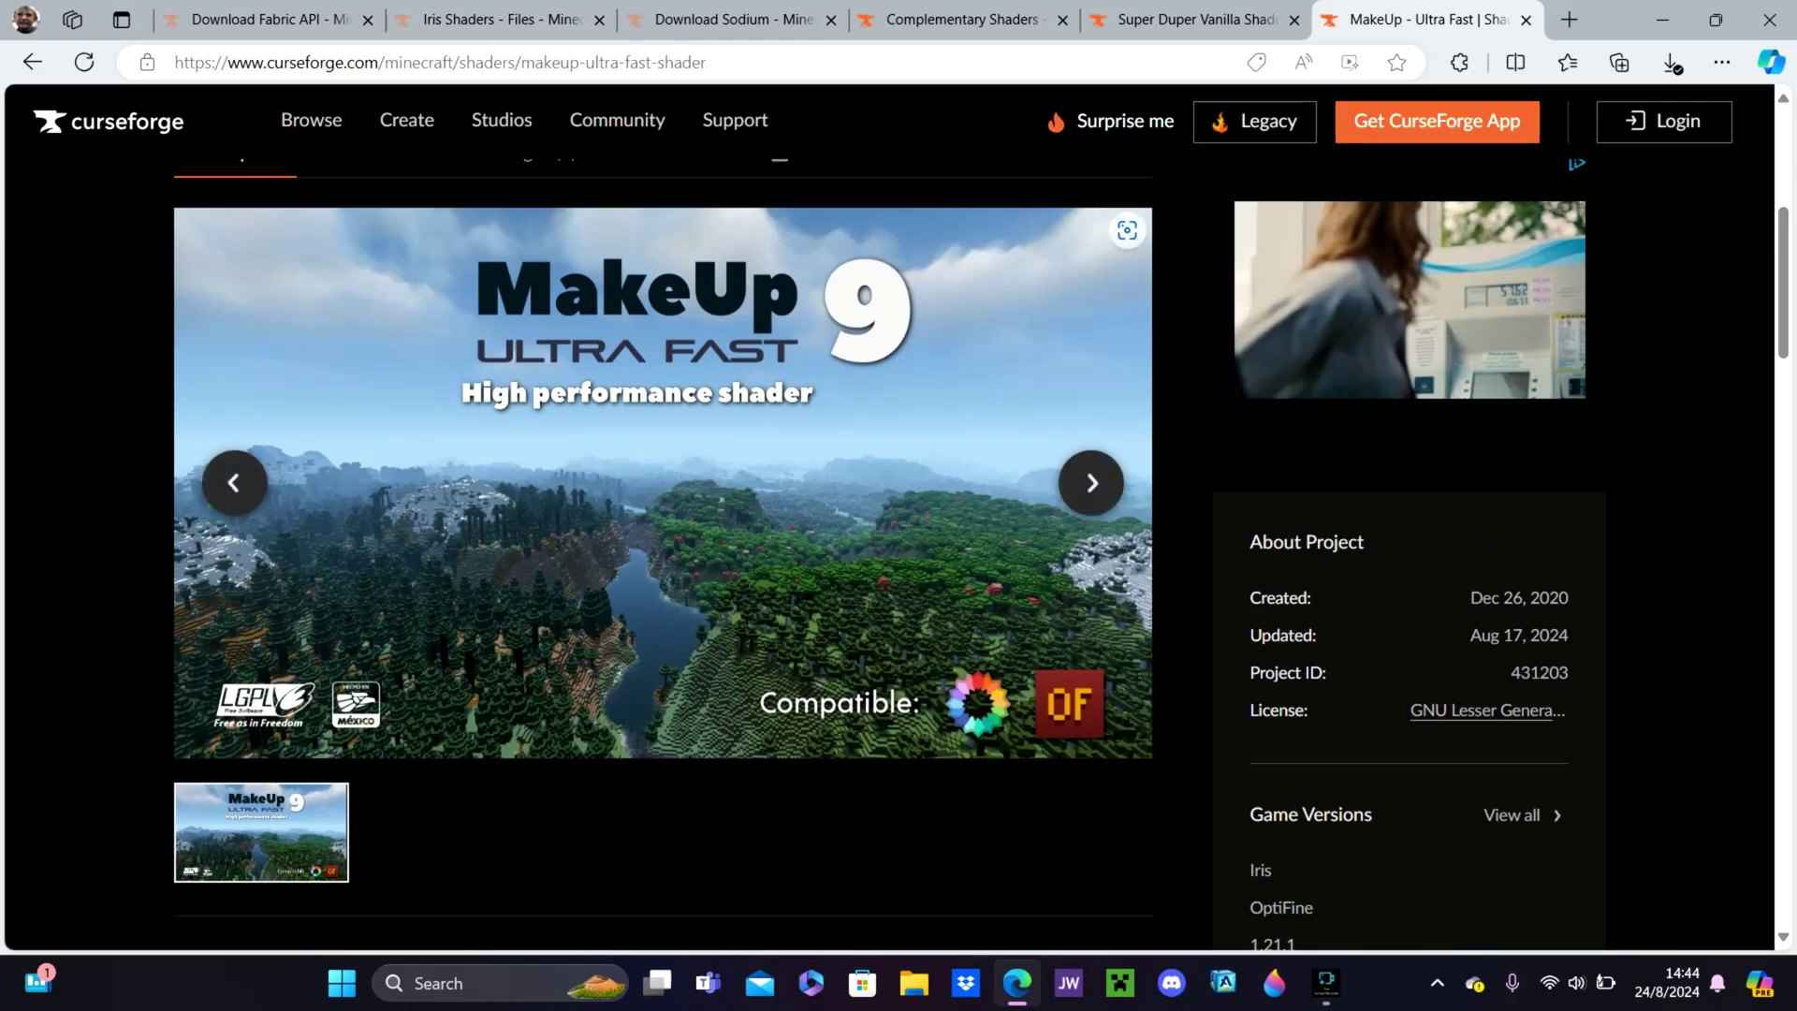
pyautogui.scroll(-2, 663, 562)
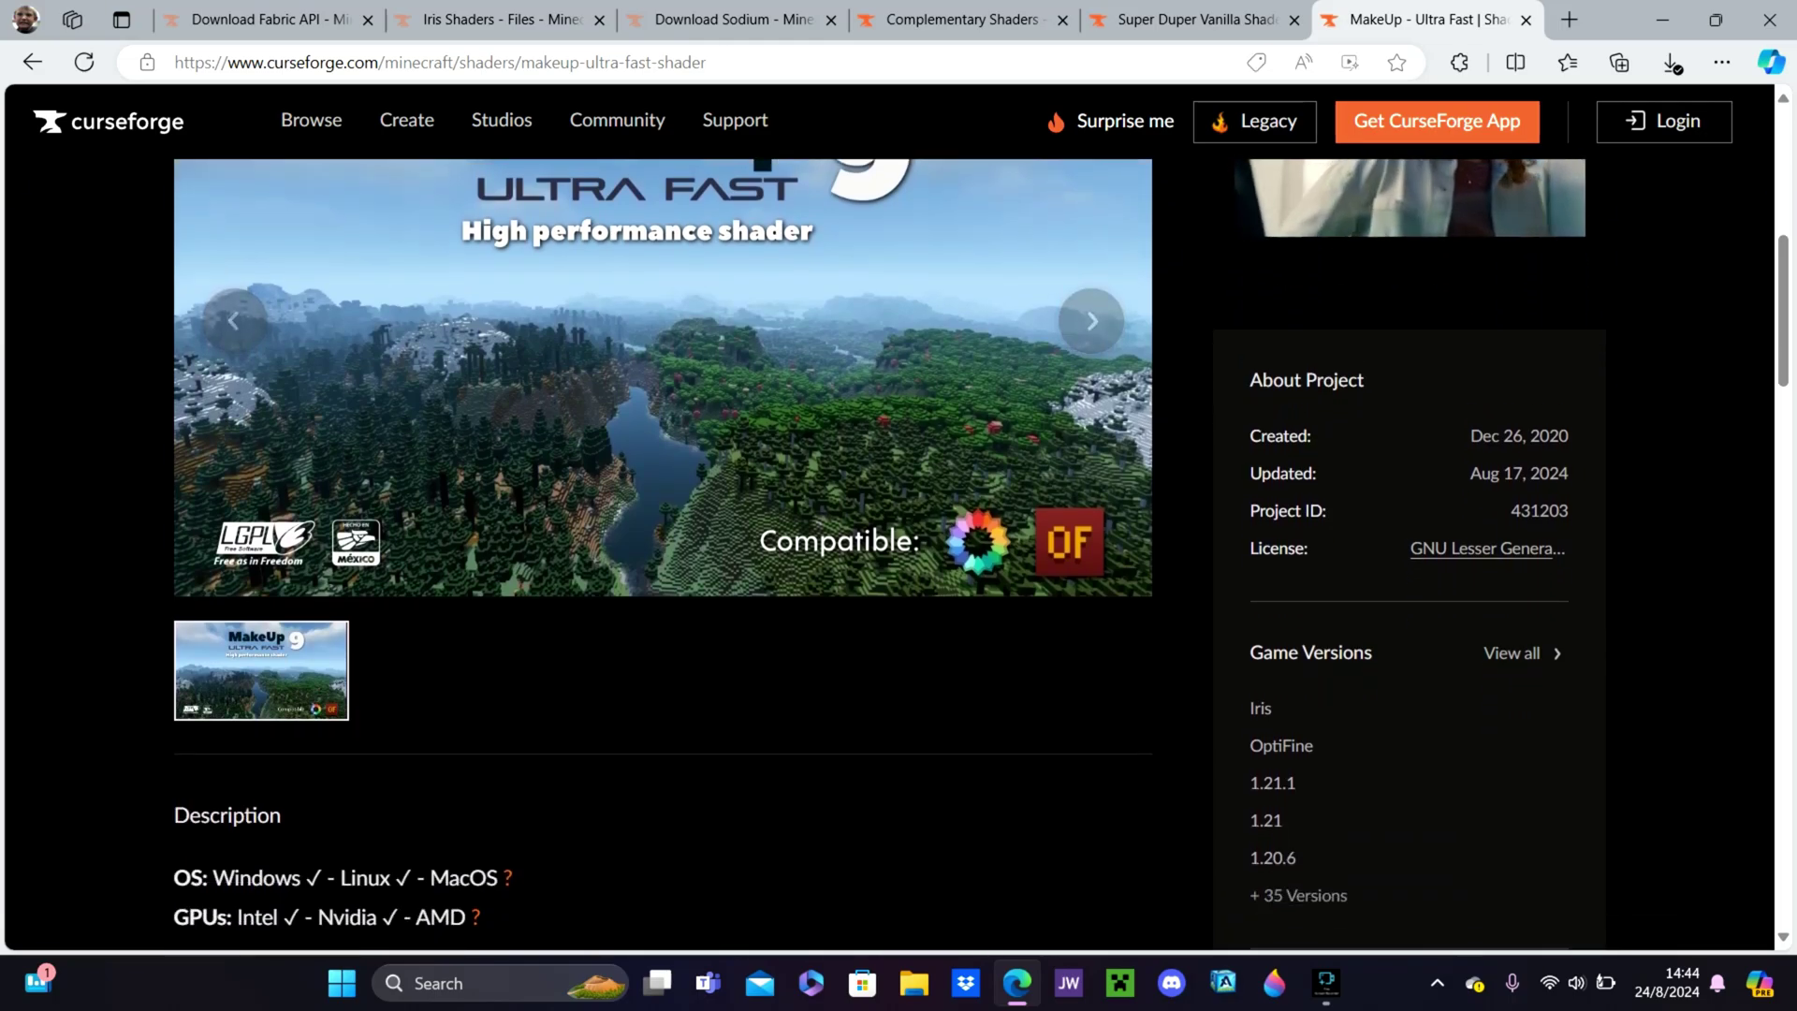
# - Download the Complementary Unbound r5.2 file from the 1.21 Files list
pyautogui.hotkey('ctrl', 'shift', 'Tab')
pyautogui.hotkey('ctrl', 'shift', 'Tab')
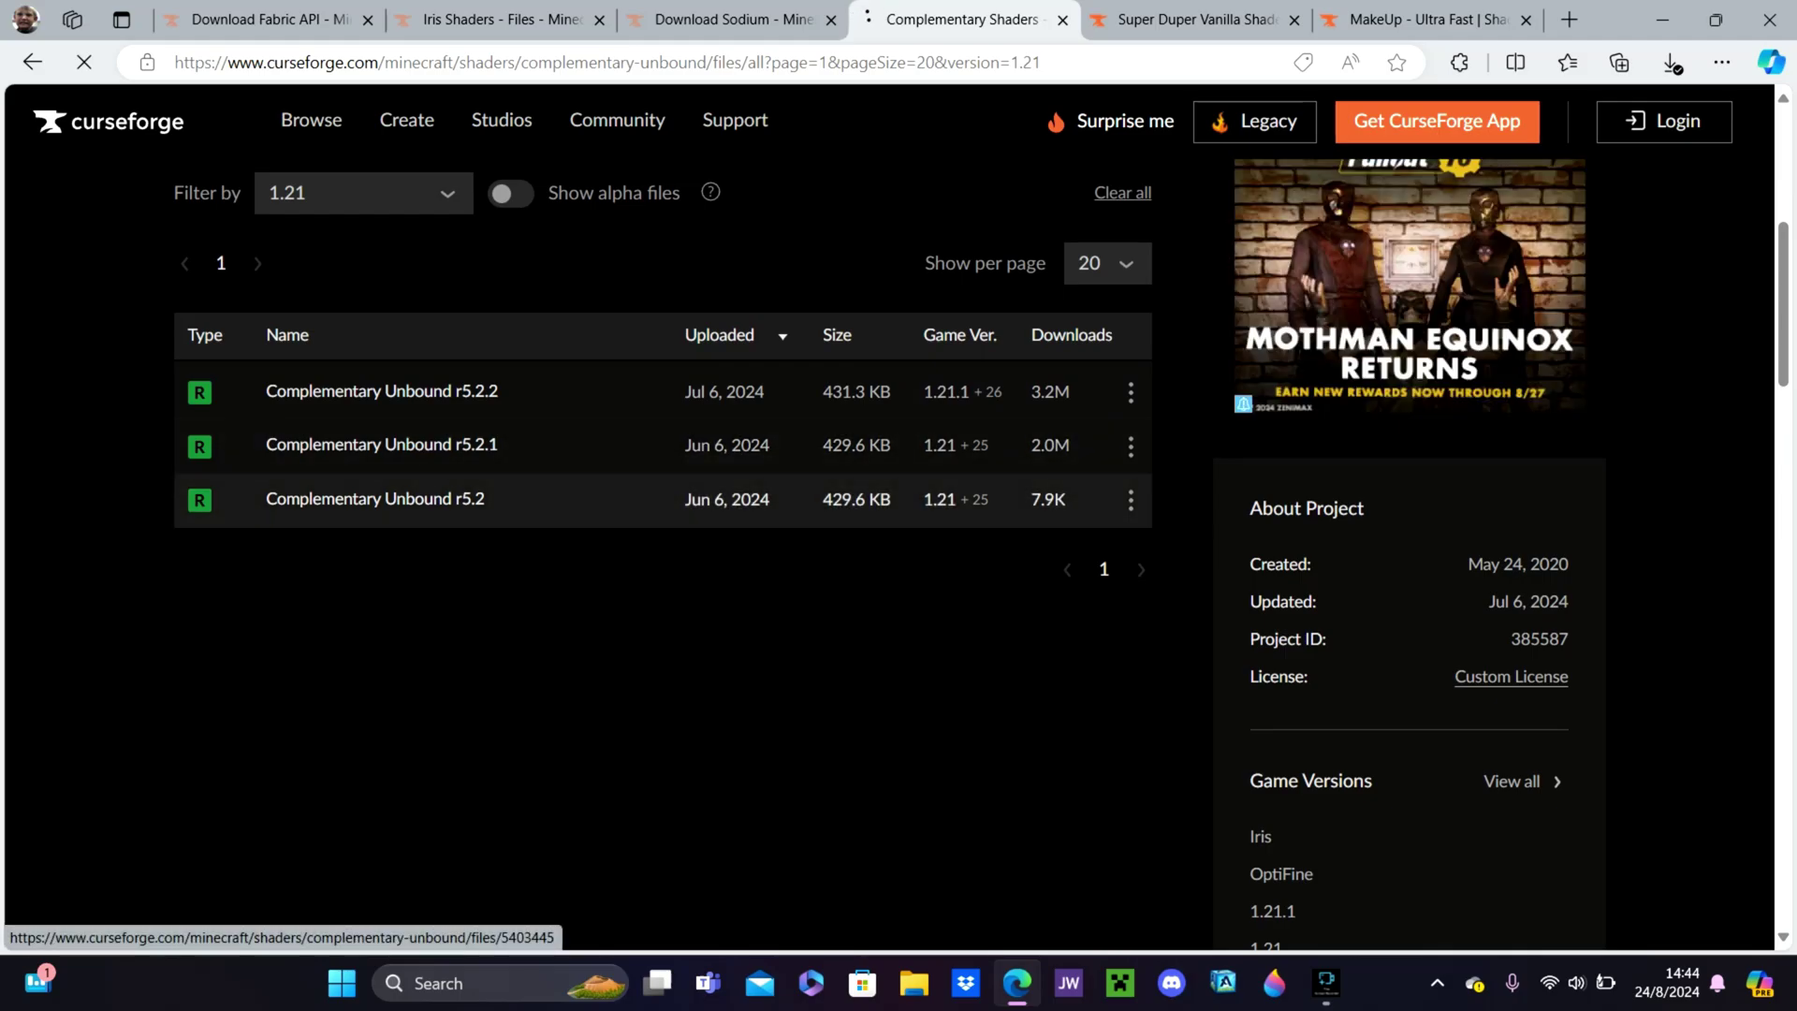
pyautogui.moveTo(974, 499)
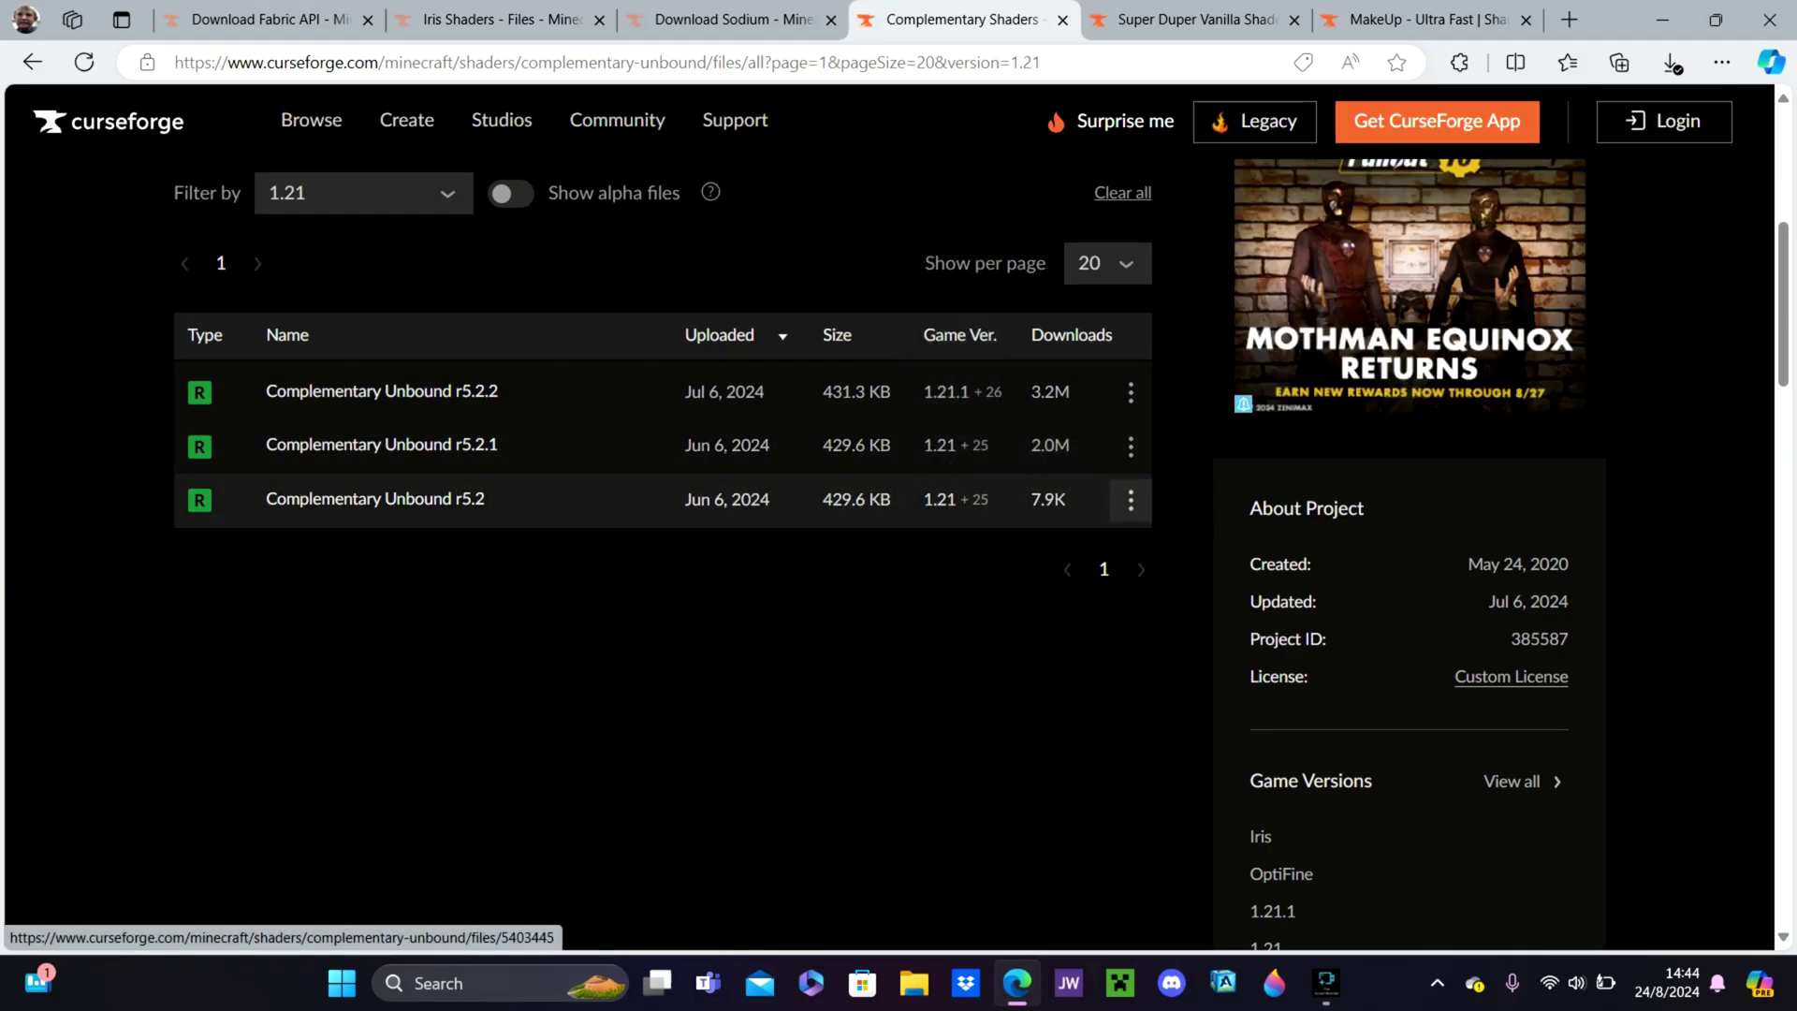
pyautogui.click(1131, 499)
pyautogui.click(969, 604)
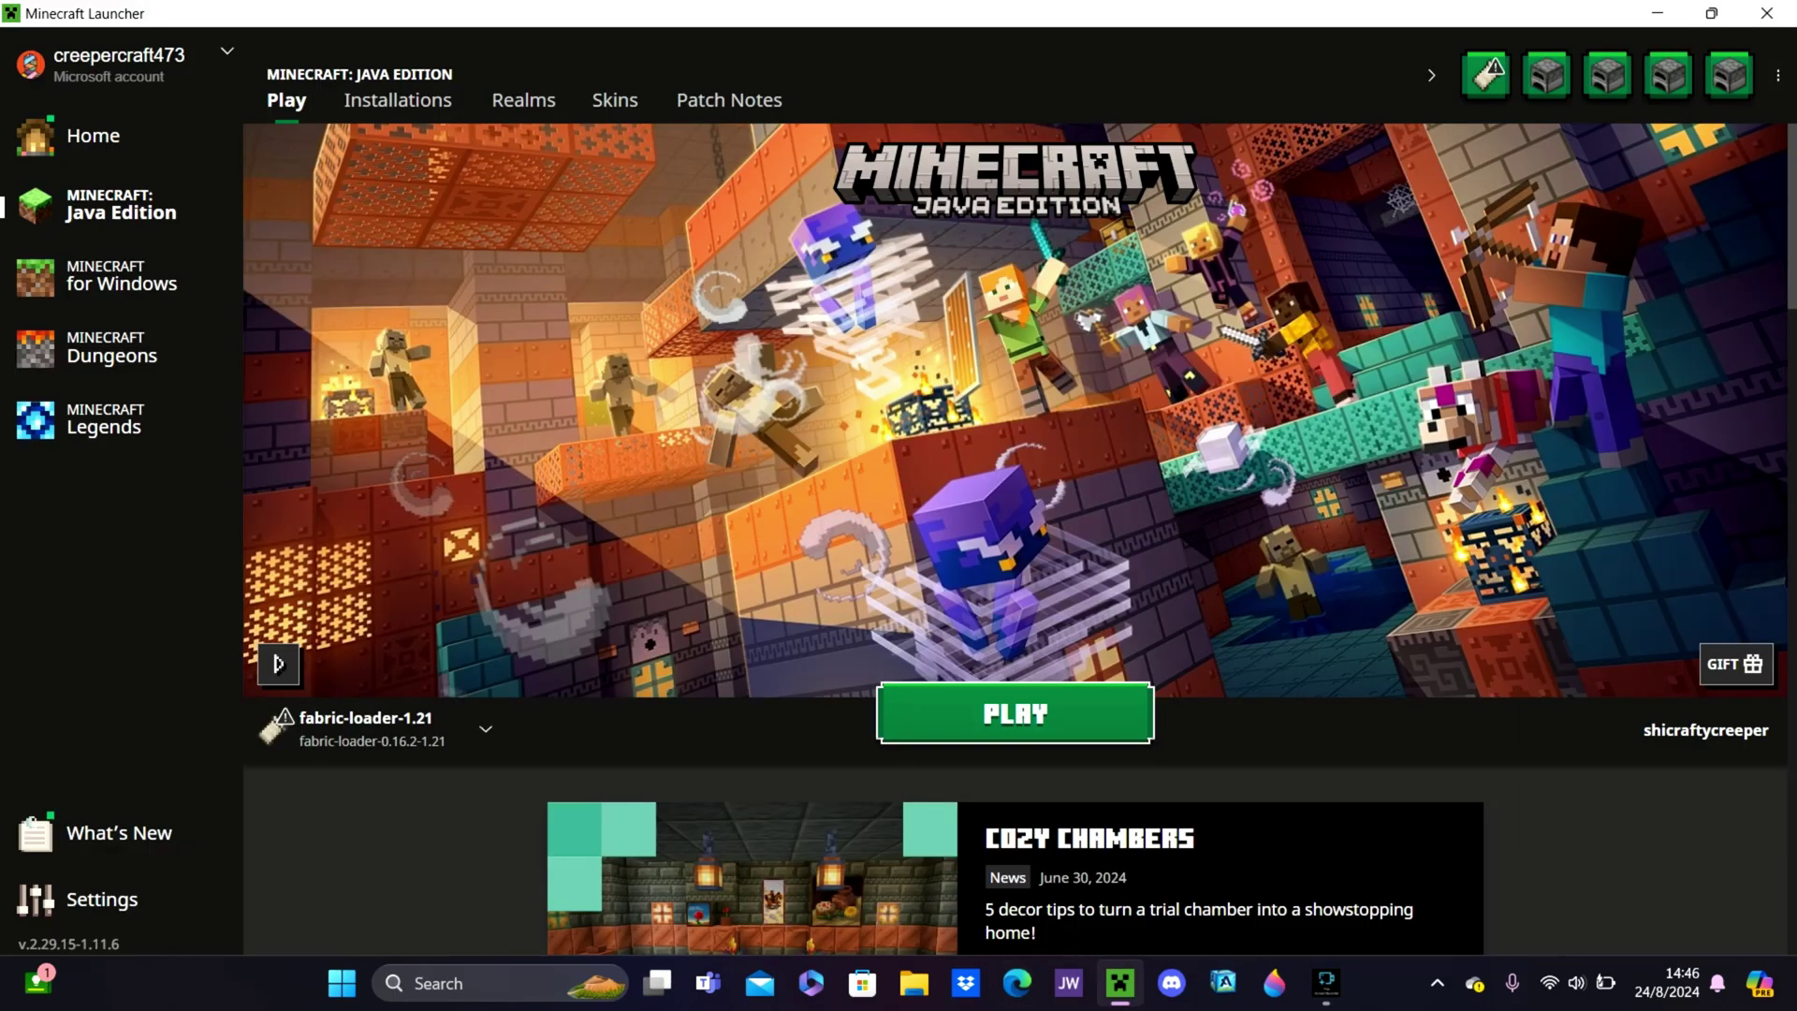
# - Launch the fabric-loader-1.21 installation and accept the modded-installation warning
pyautogui.click(1014, 713)
pyautogui.click(1153, 617)
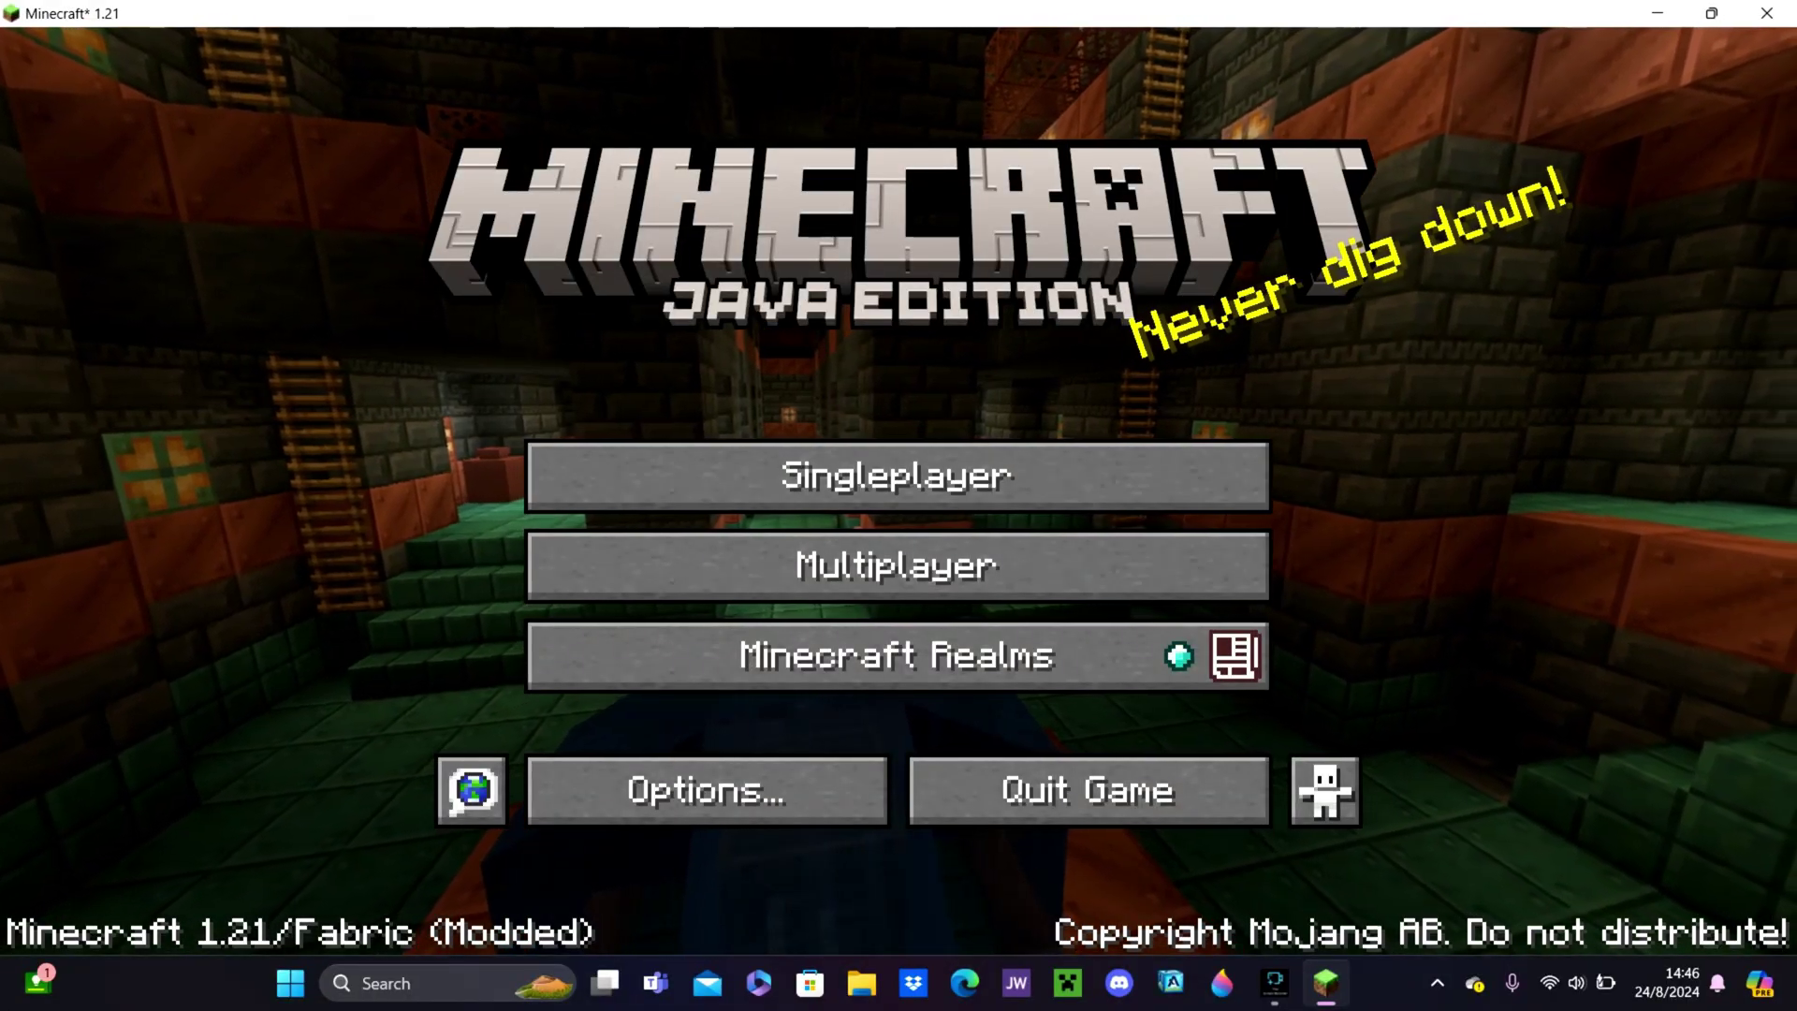
# - Load a singleplayer world, open the Video Settings Shader Packs screen, and leave fullscreen
pyautogui.click(896, 475)
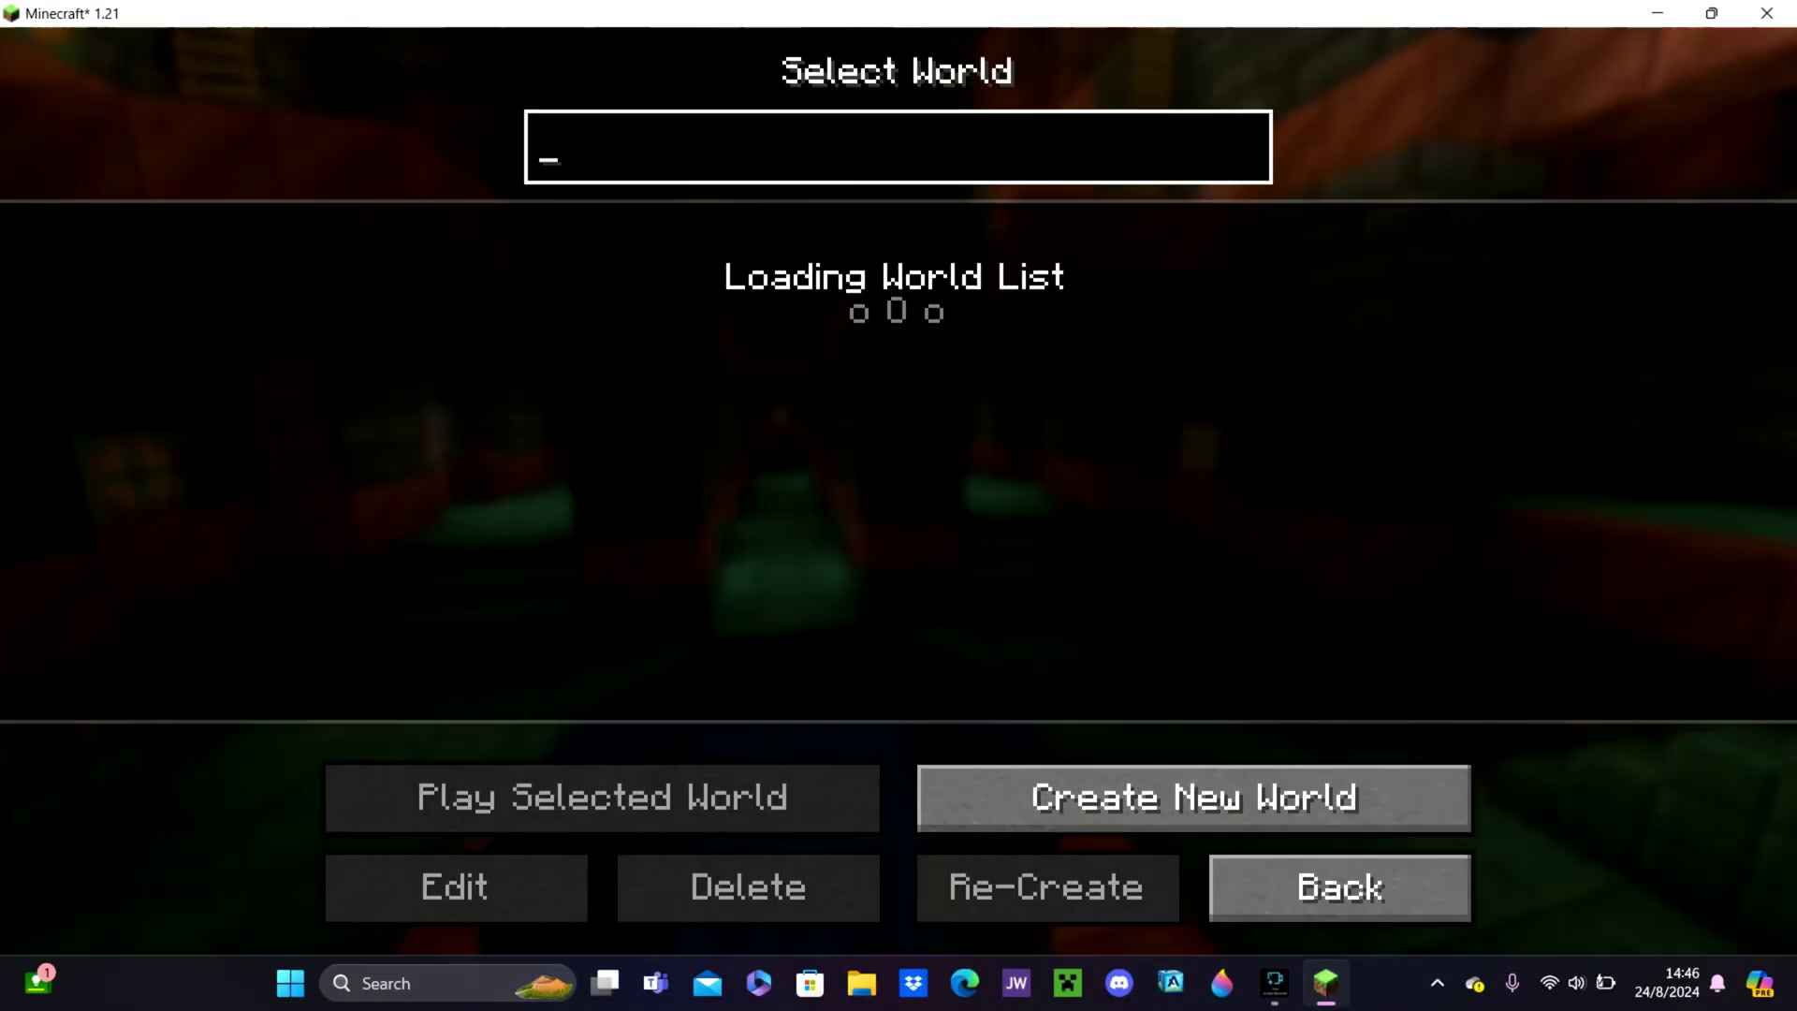
pyautogui.click(606, 850)
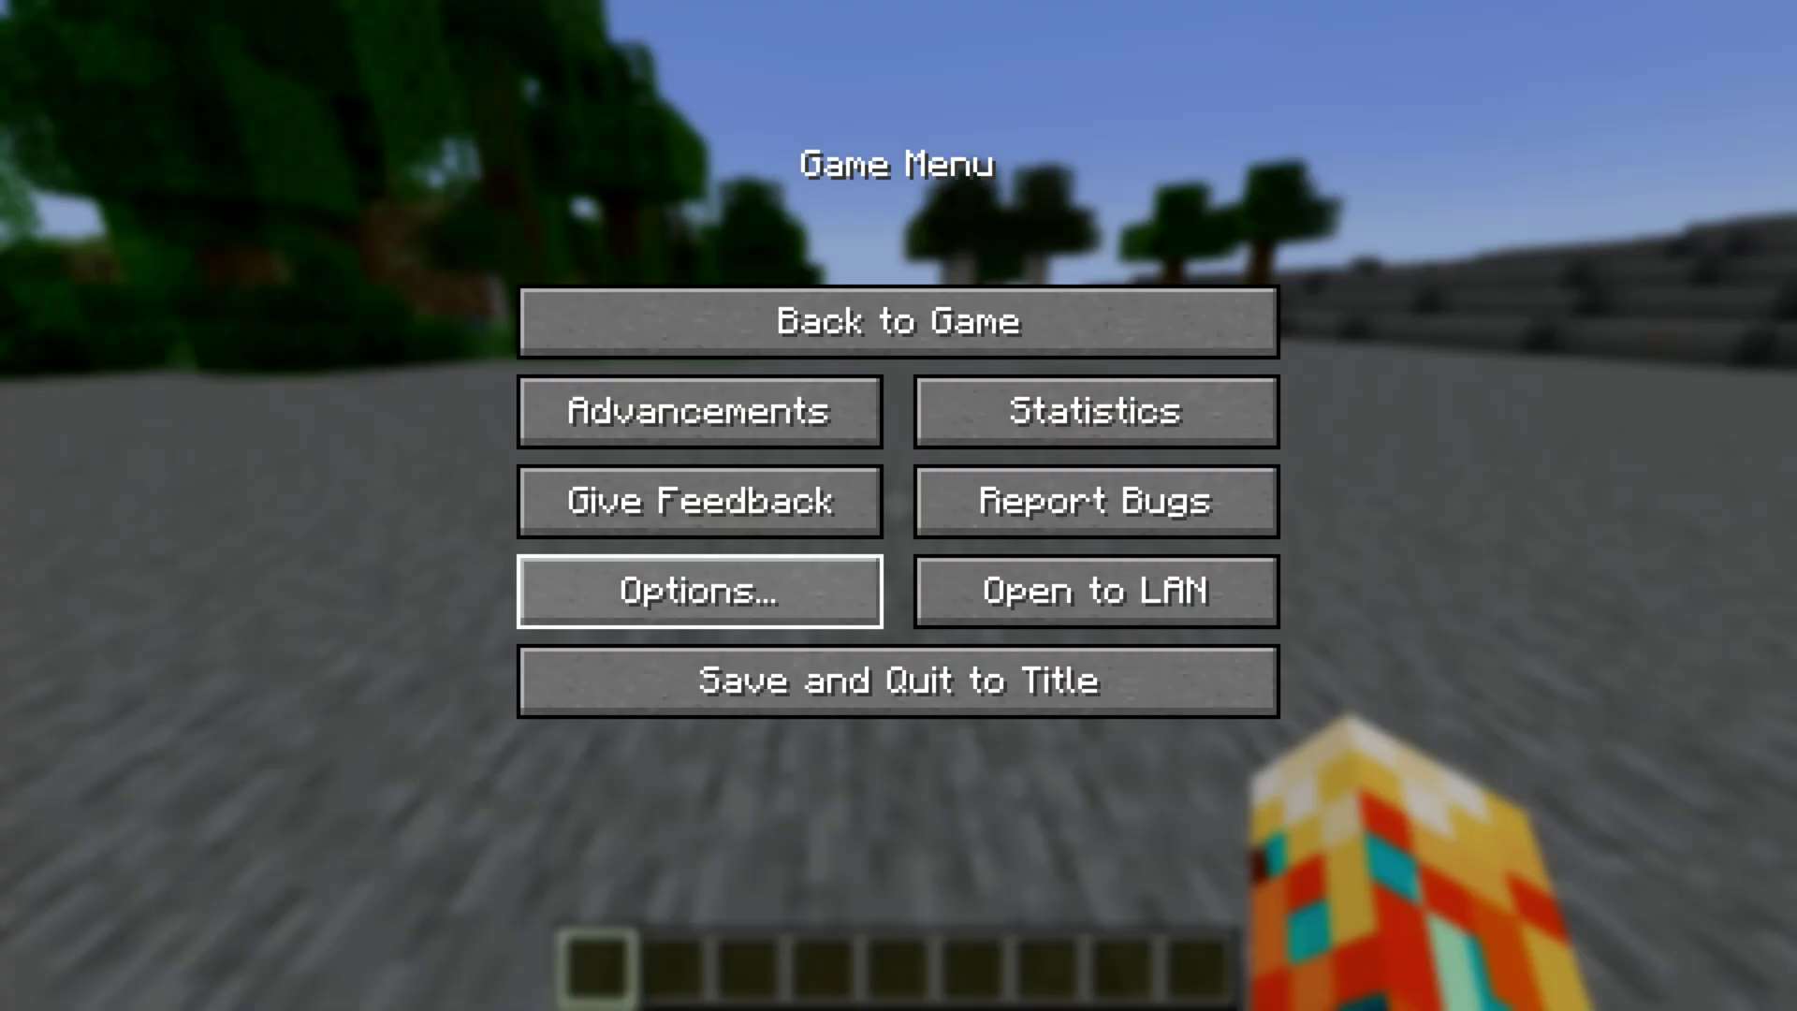
pyautogui.click(699, 590)
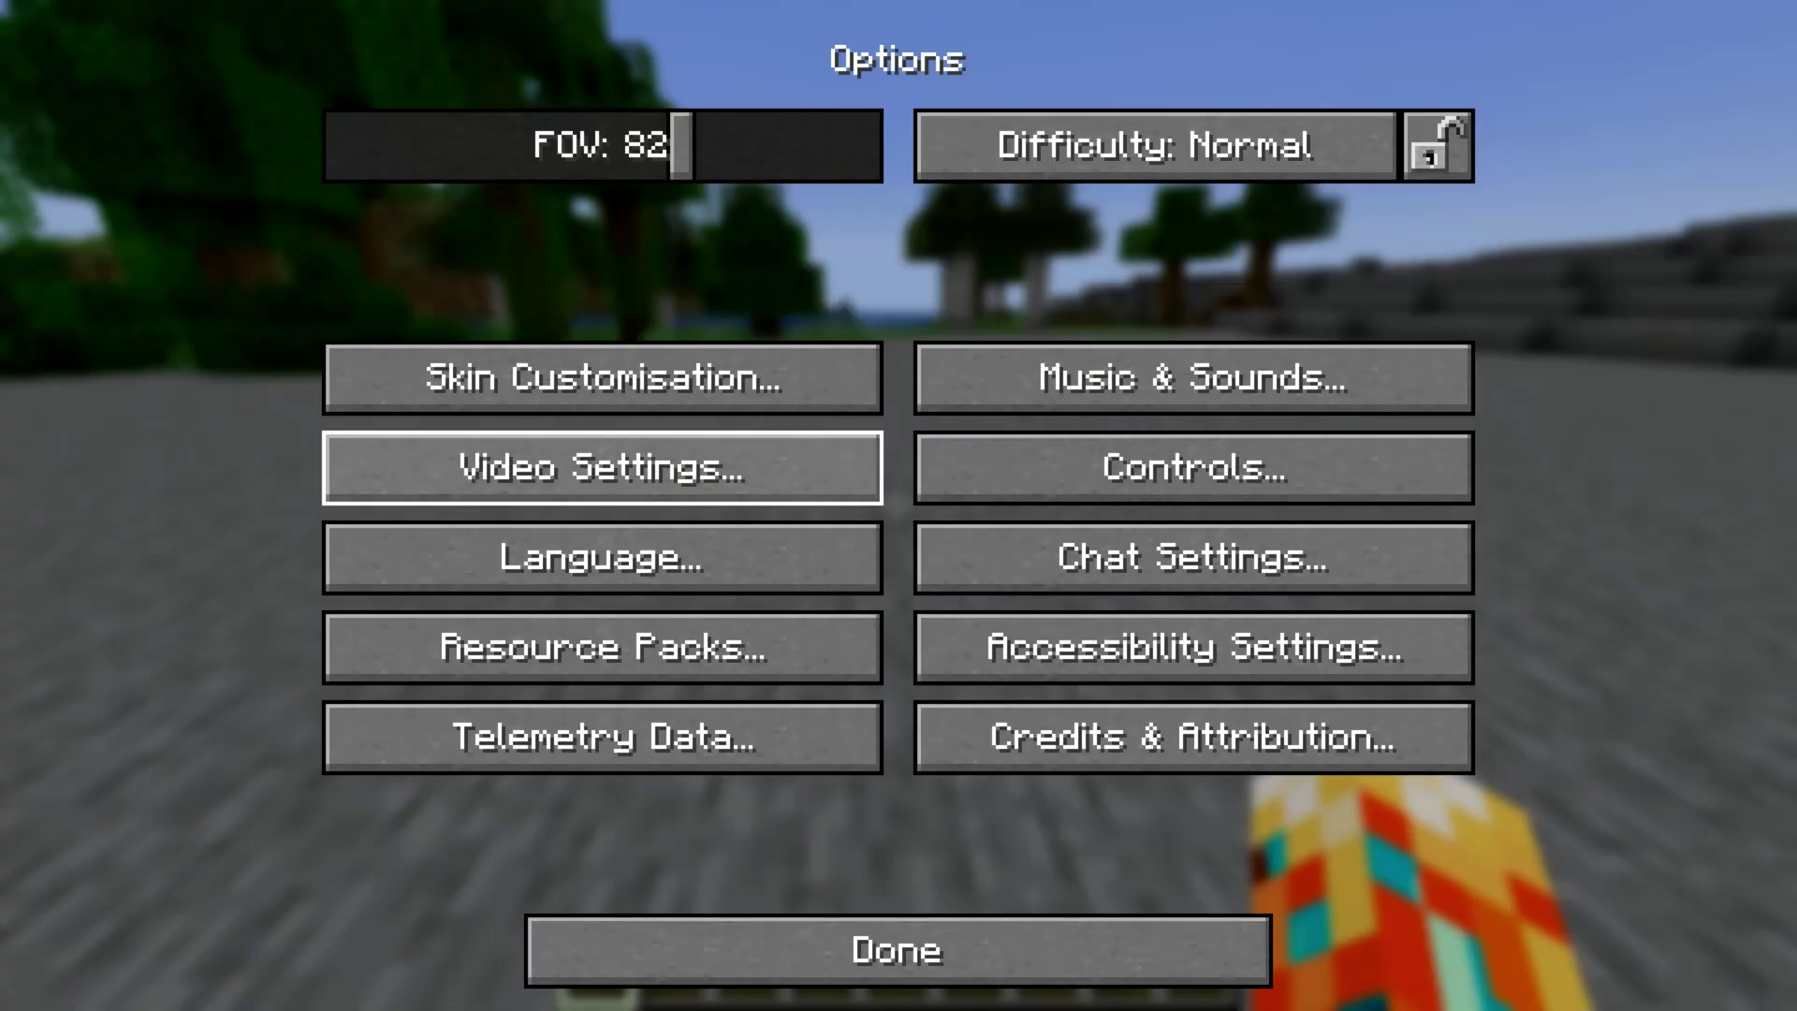
pyautogui.click(601, 461)
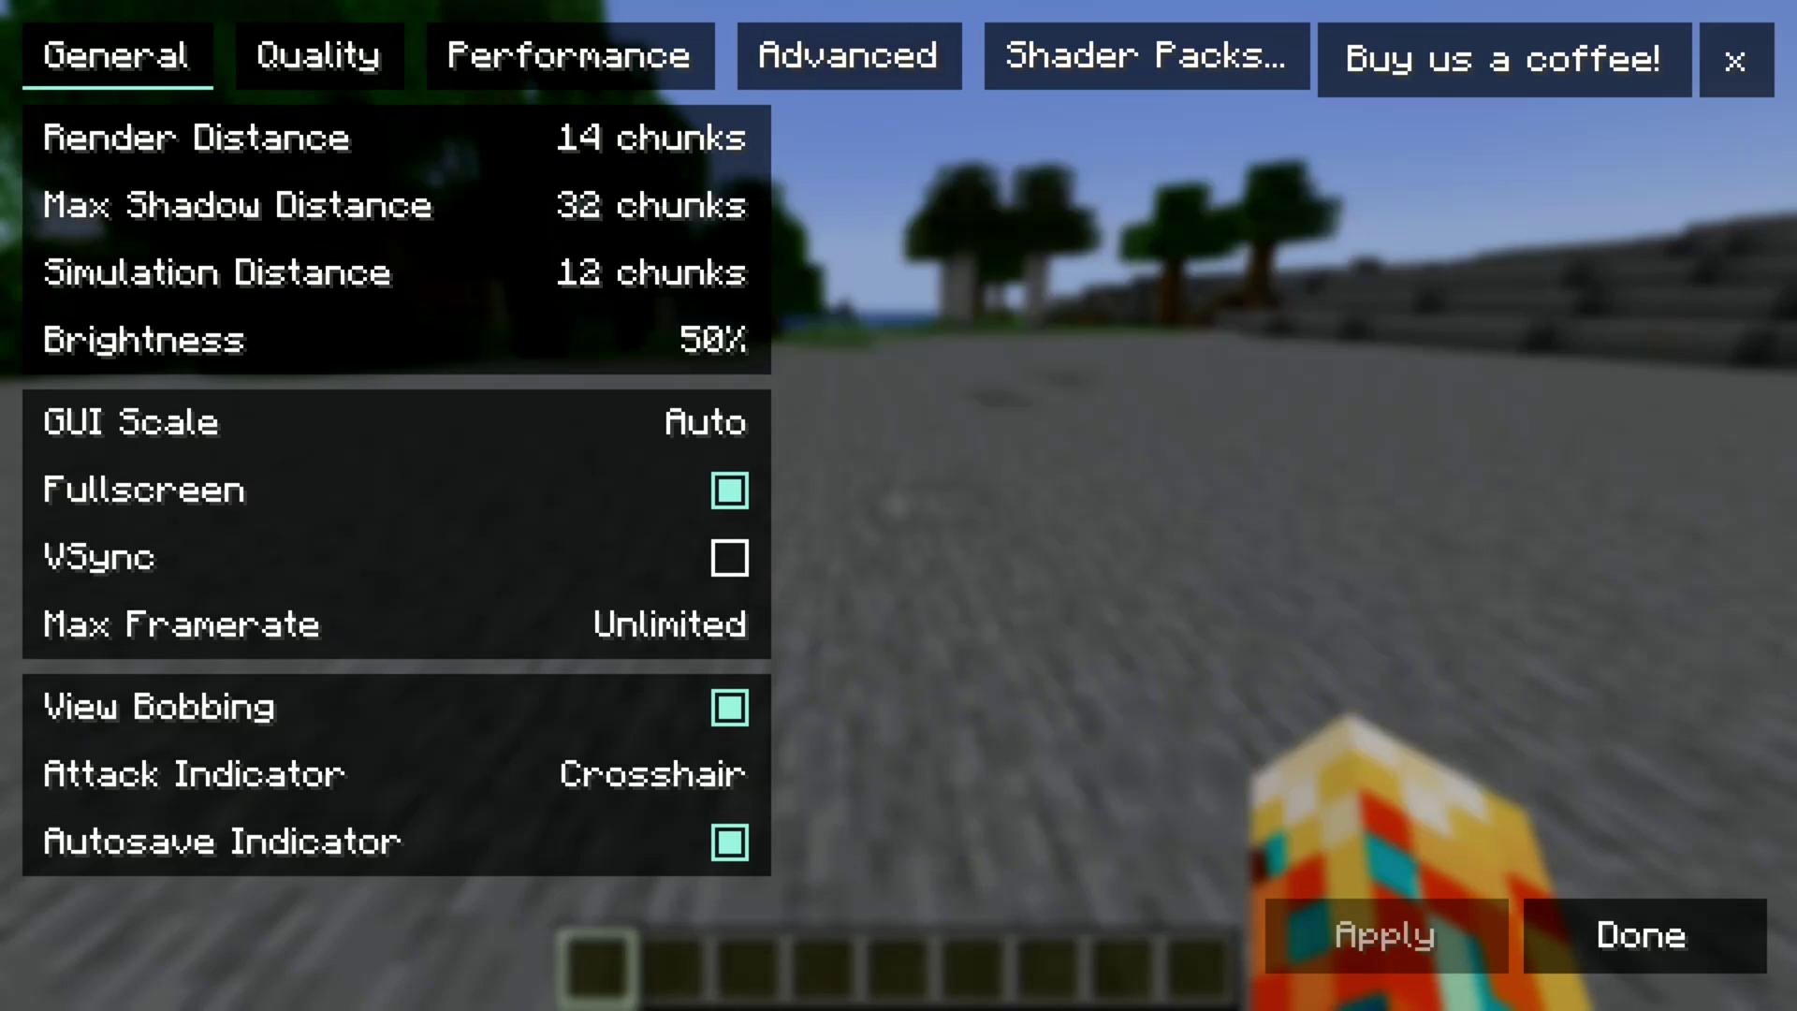
pyautogui.click(1146, 56)
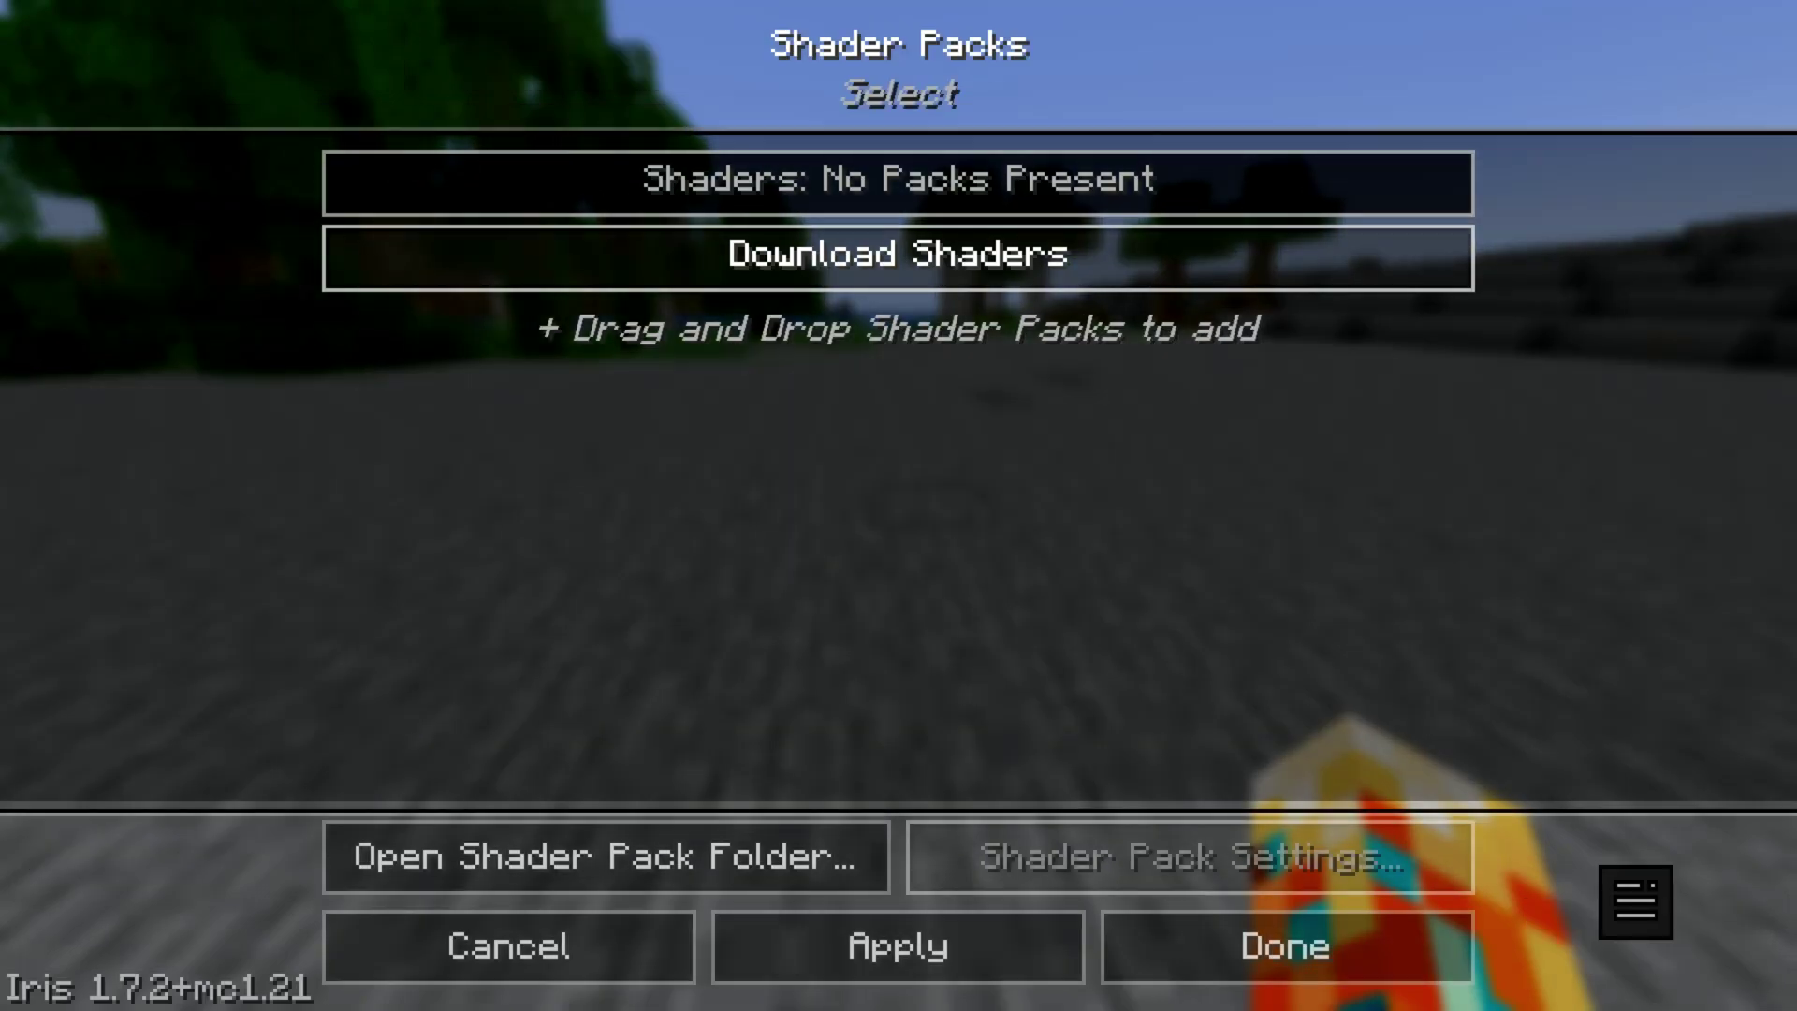
pyautogui.press('F11')
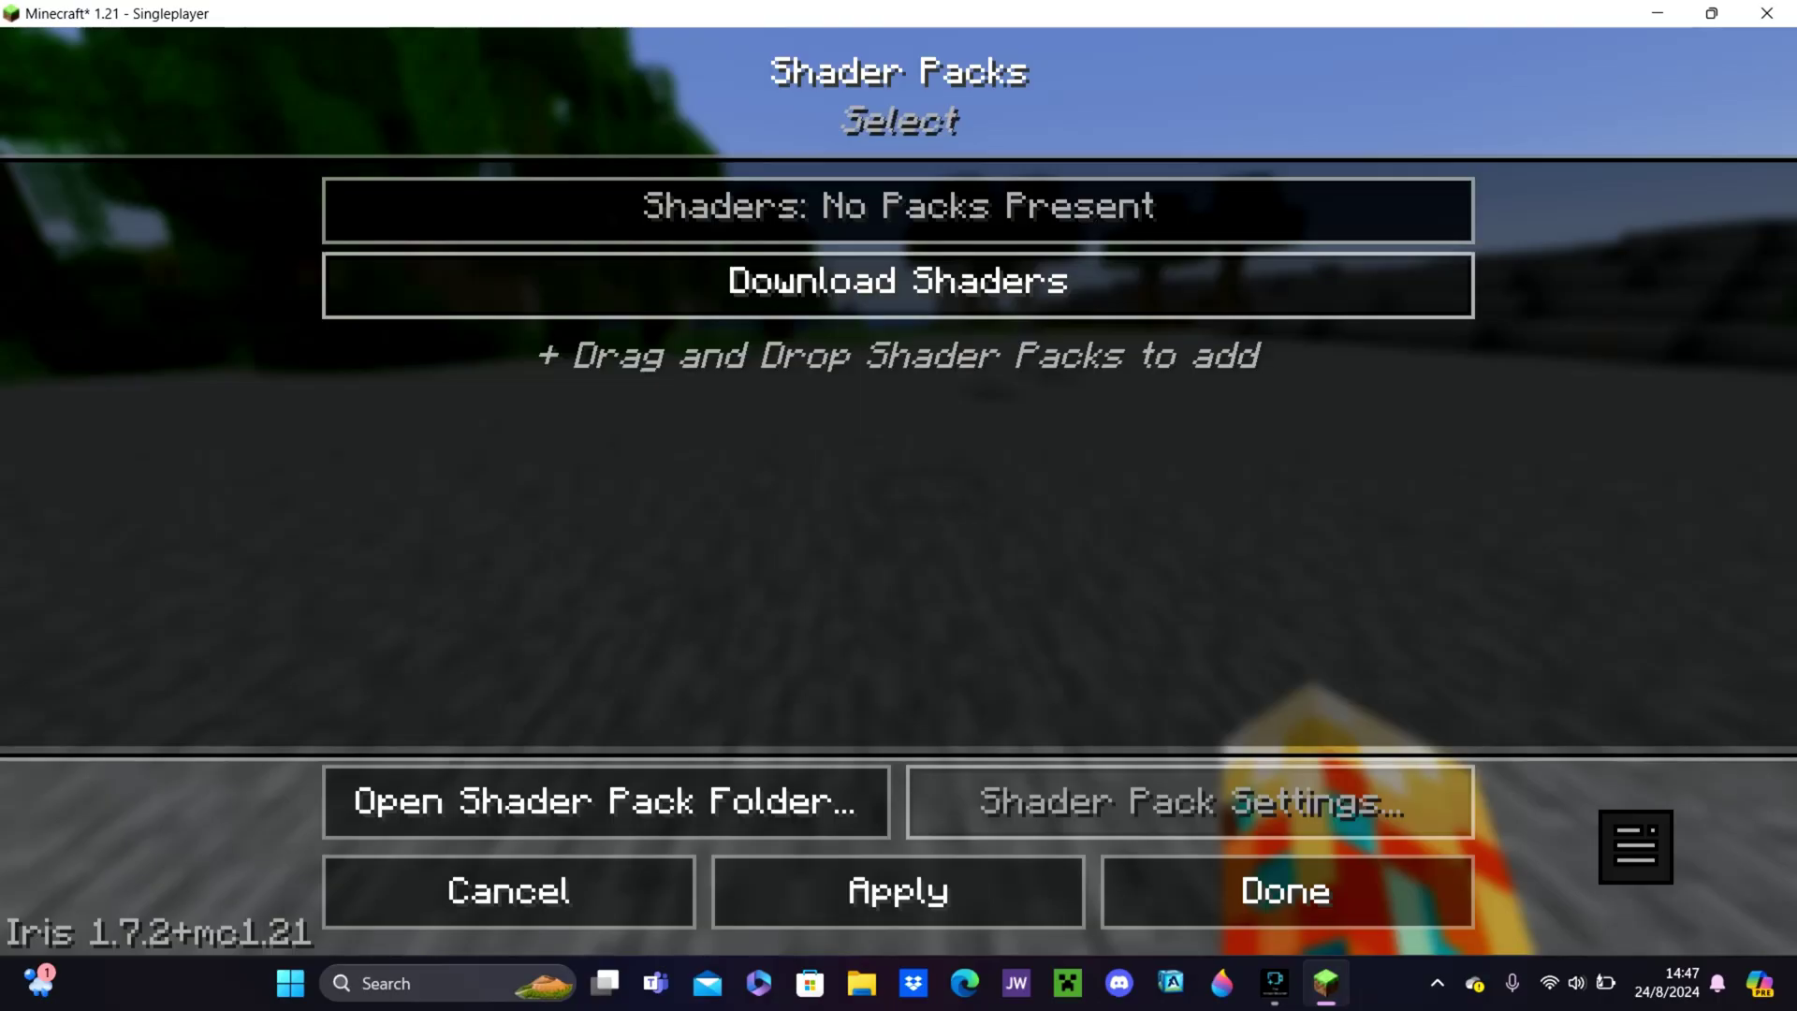
# - Shrink the game window and open the Downloads folder in a smaller File Explorer window
pyautogui.press('super+Down')
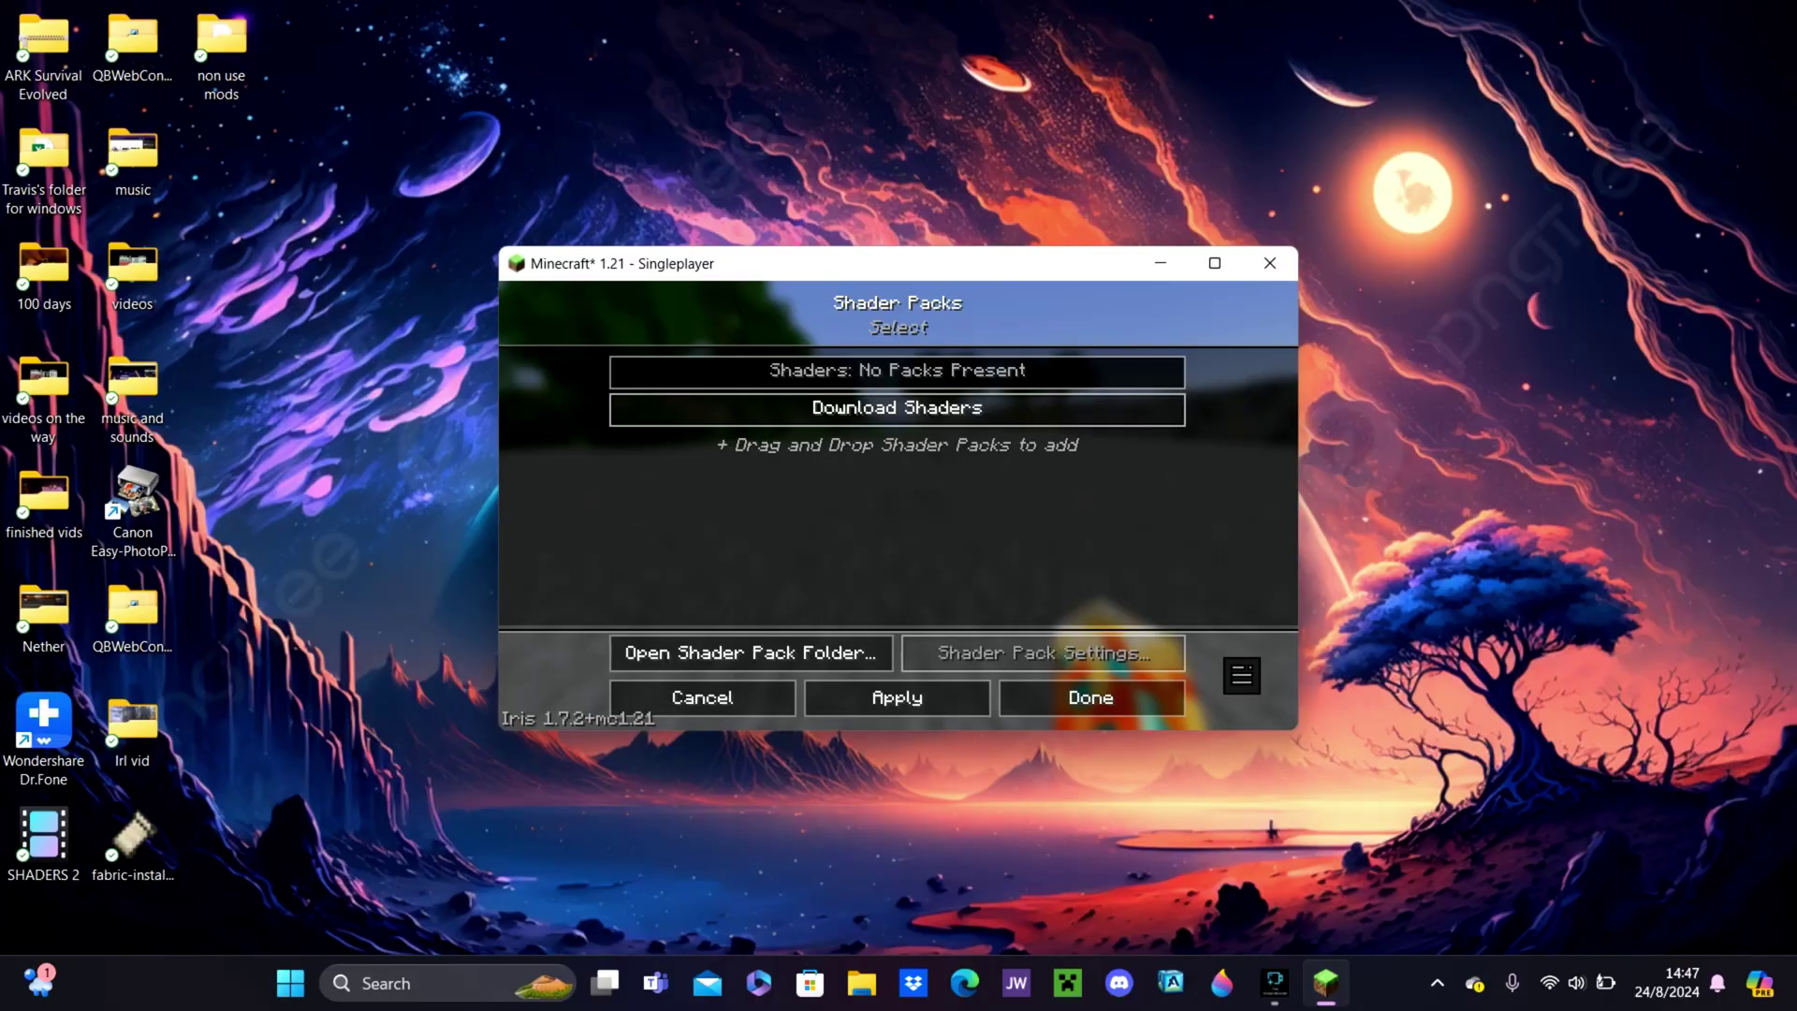
pyautogui.click(861, 983)
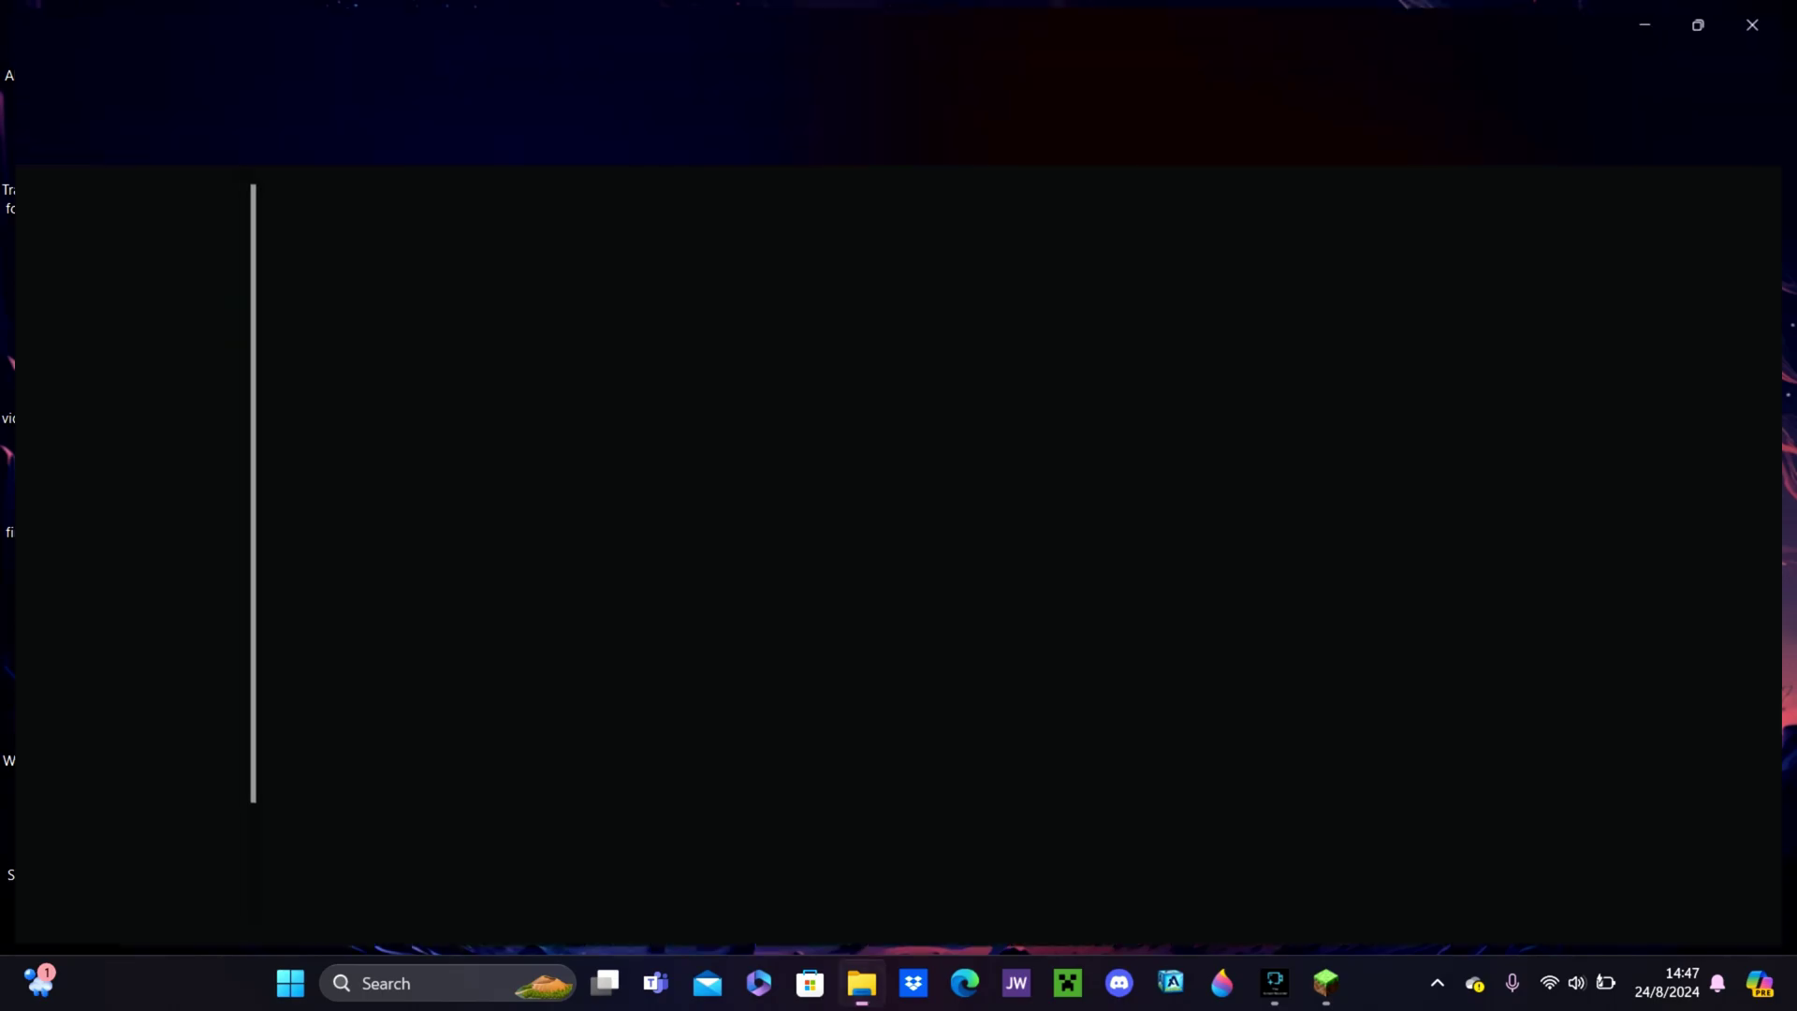
pyautogui.press('super+Down')
pyautogui.click(807, 703)
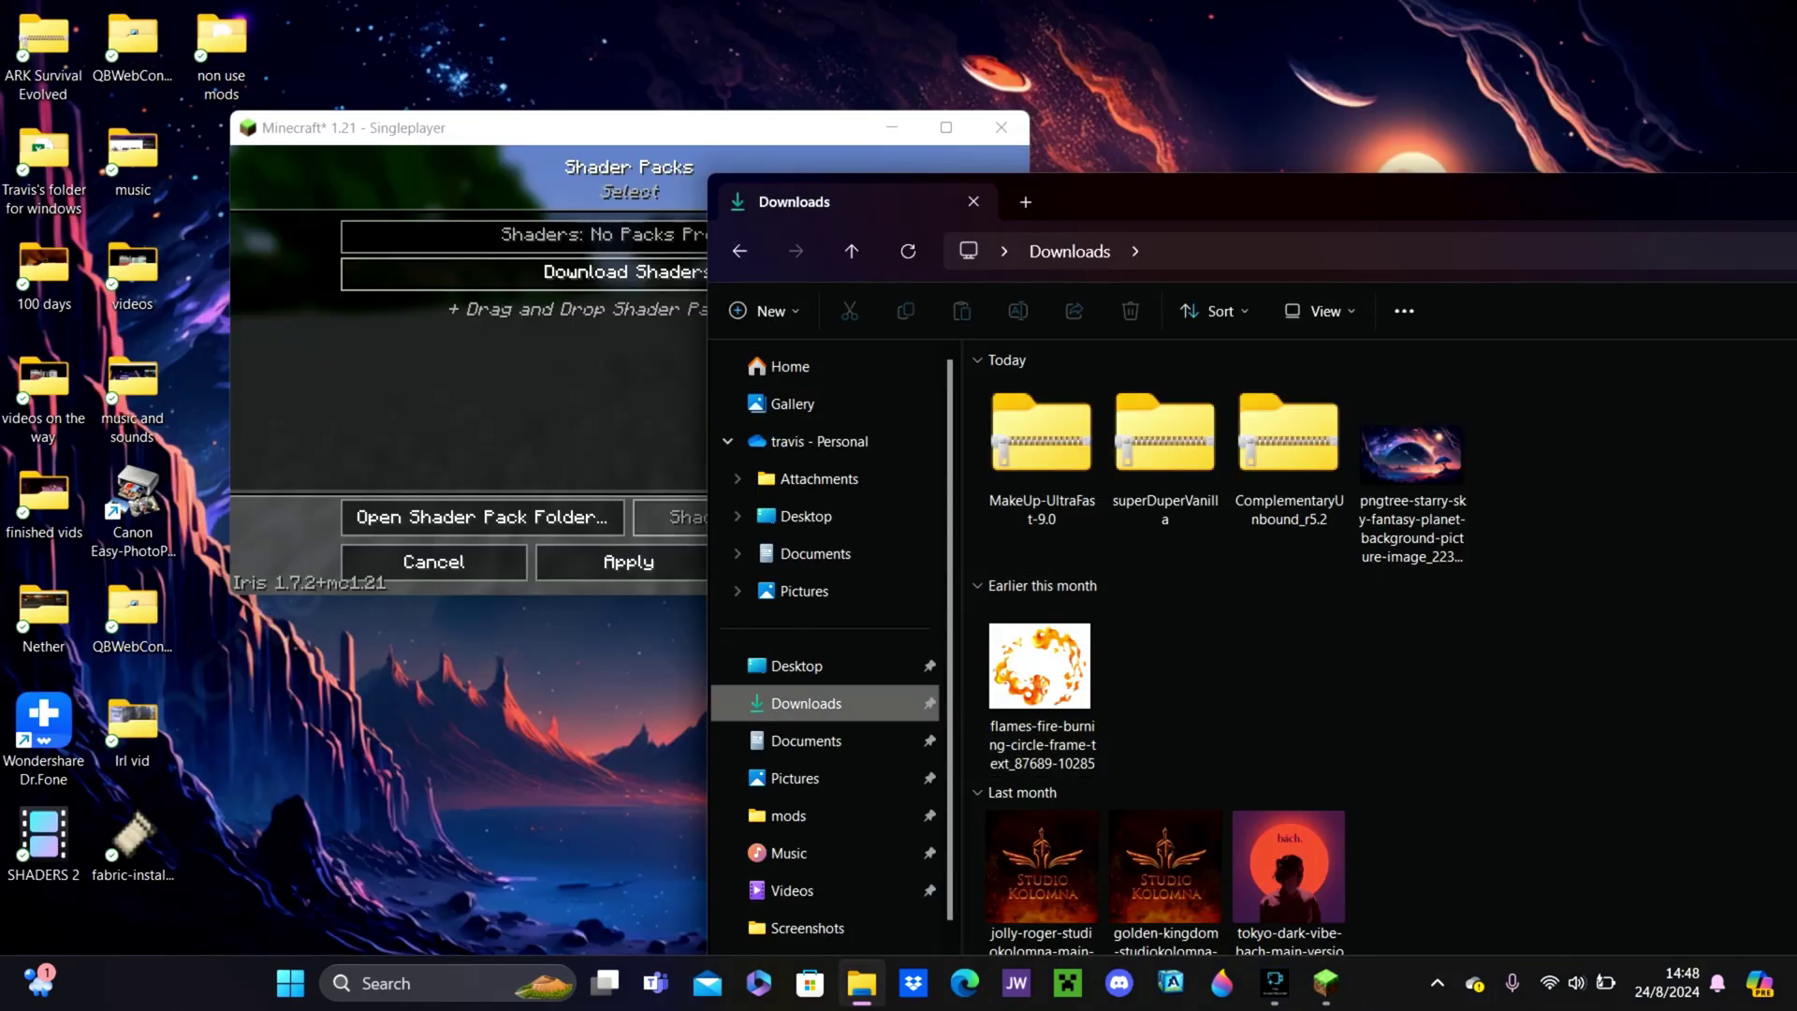
# - Drag the three shader zips onto the Shader Packs screen, then close File Explorer
pyautogui.press('Tab')
pyautogui.hotkey('shift', 'Right')
pyautogui.hotkey('shift', 'Right')
pyautogui.moveTo(1165, 440); pyautogui.dragTo(599, 421)
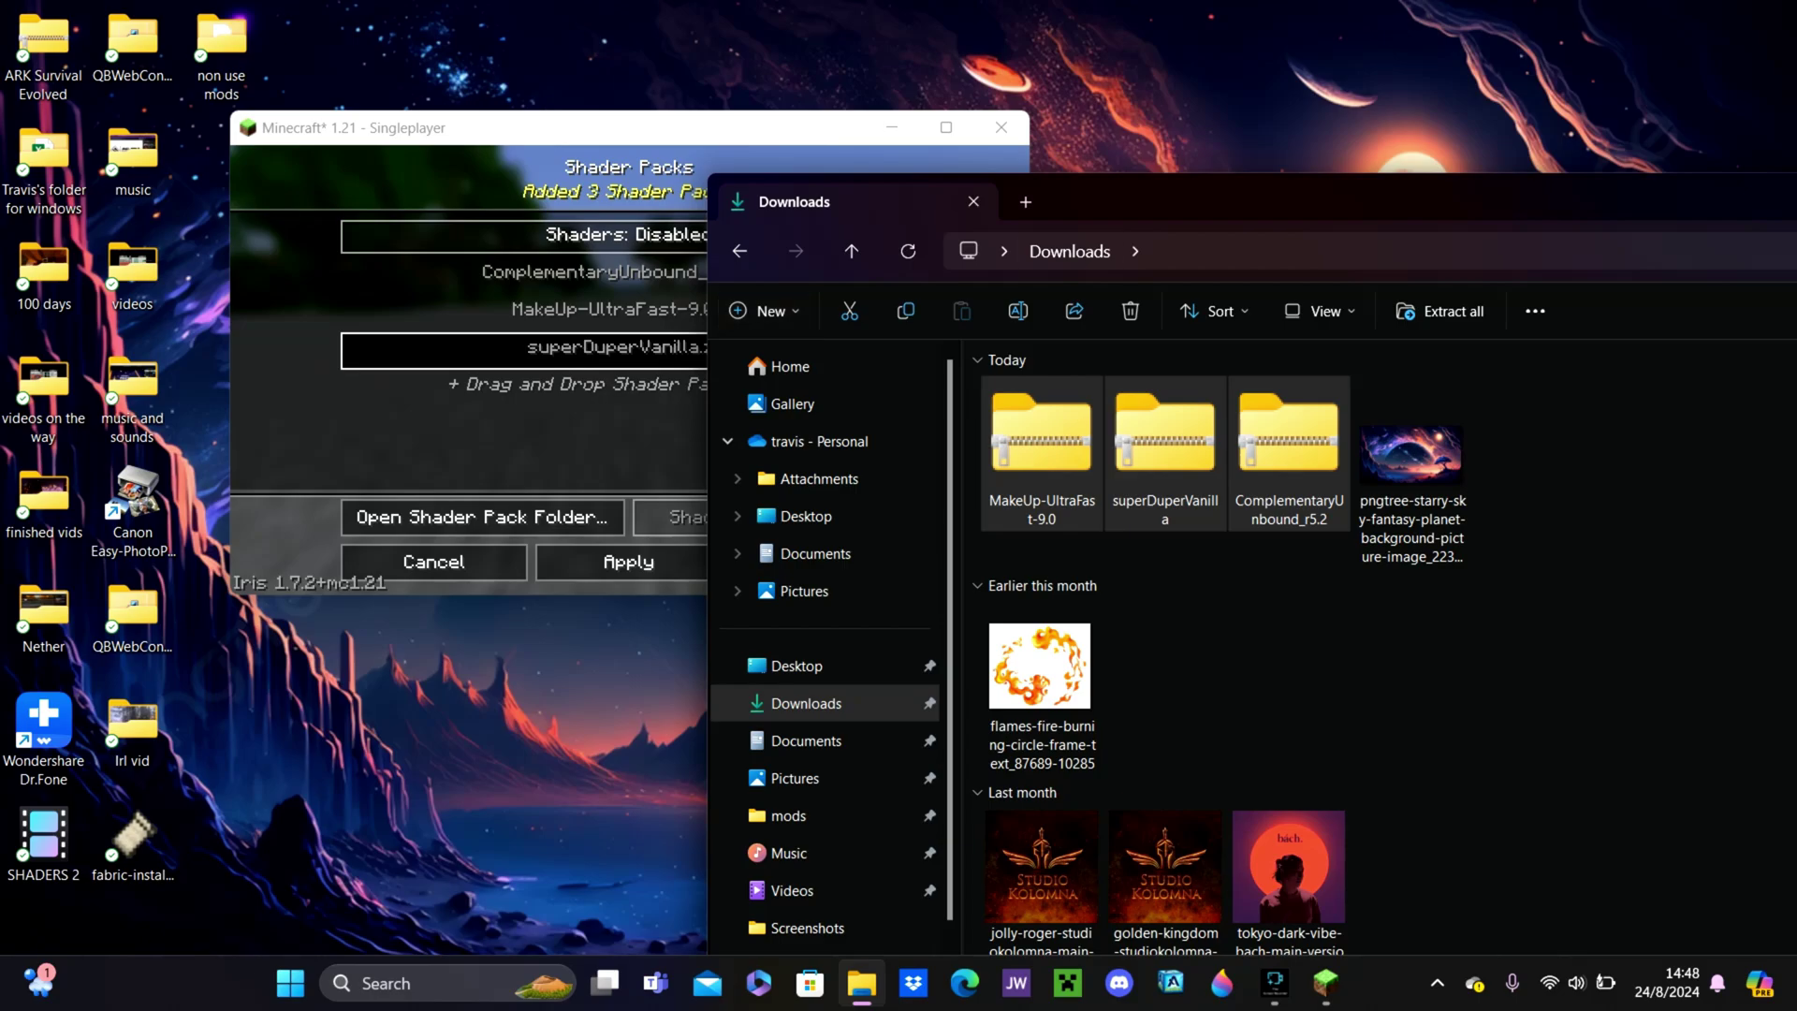
pyautogui.moveTo(1310, 201); pyautogui.dragTo(578, 291)
pyautogui.hotkey('alt', 'F4')
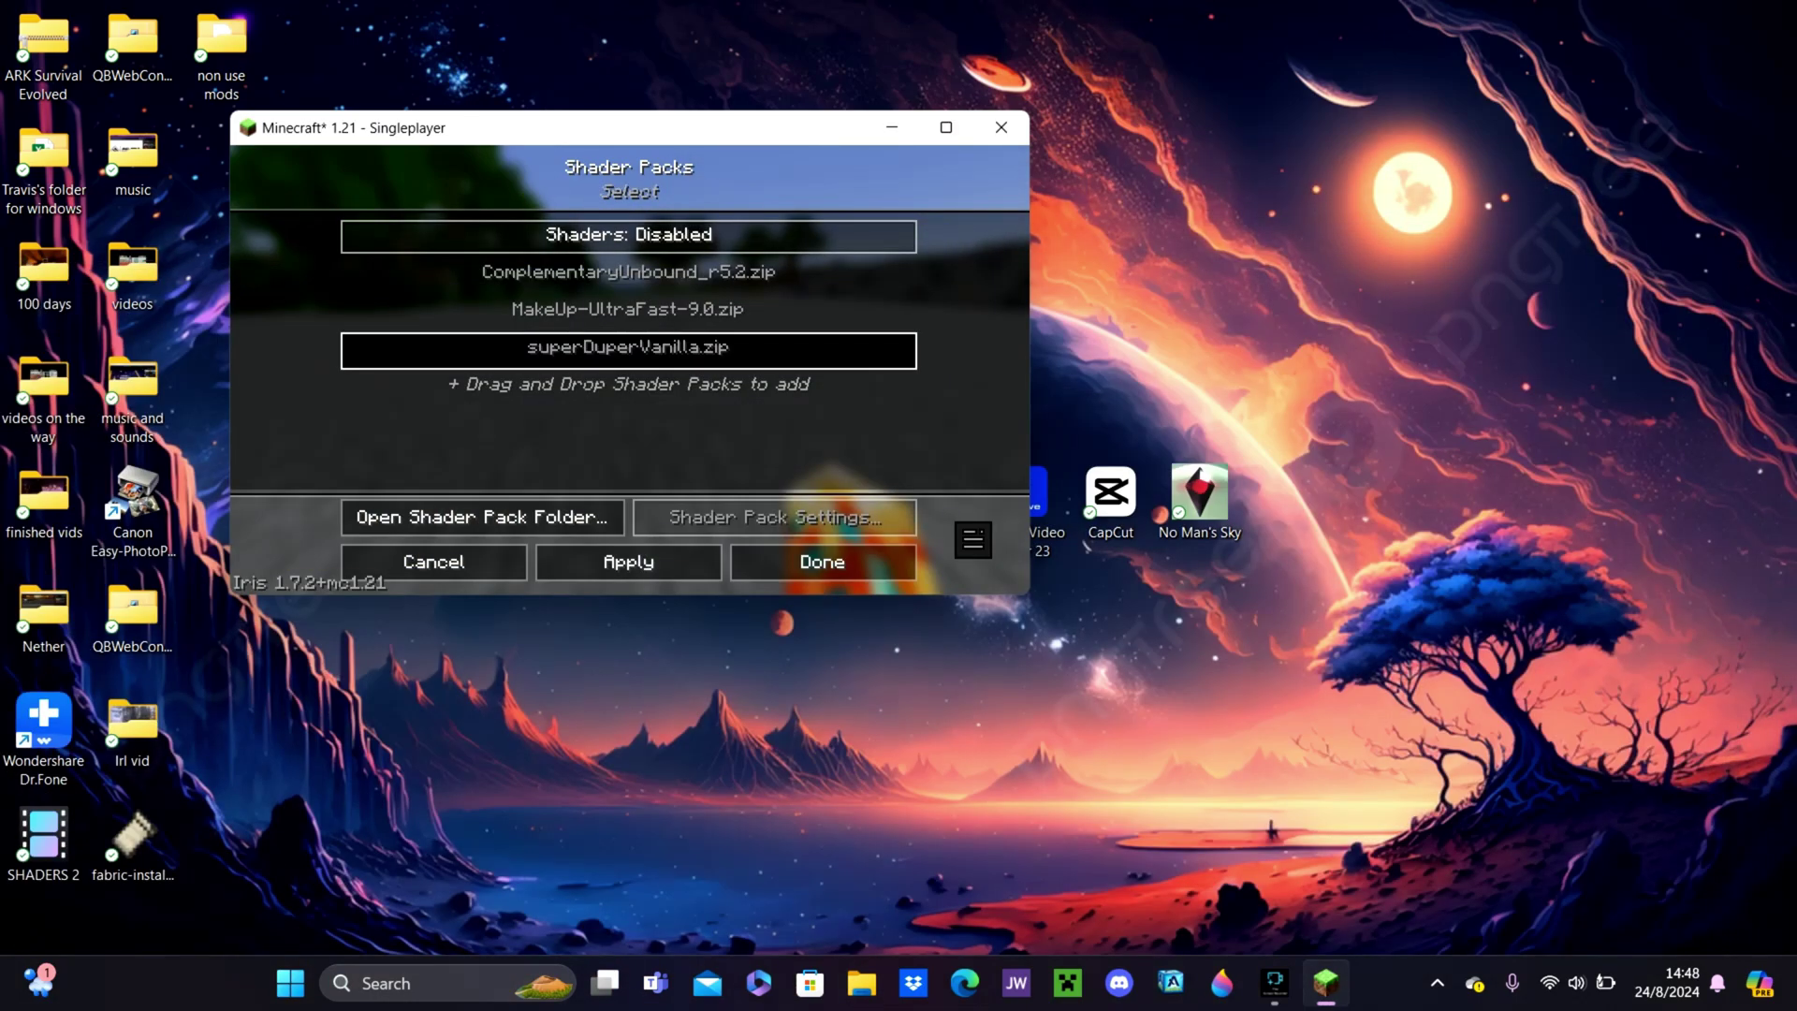
# - Maximize the game in fullscreen, turn shaders on, and back out to the Game Menu
pyautogui.click(945, 127)
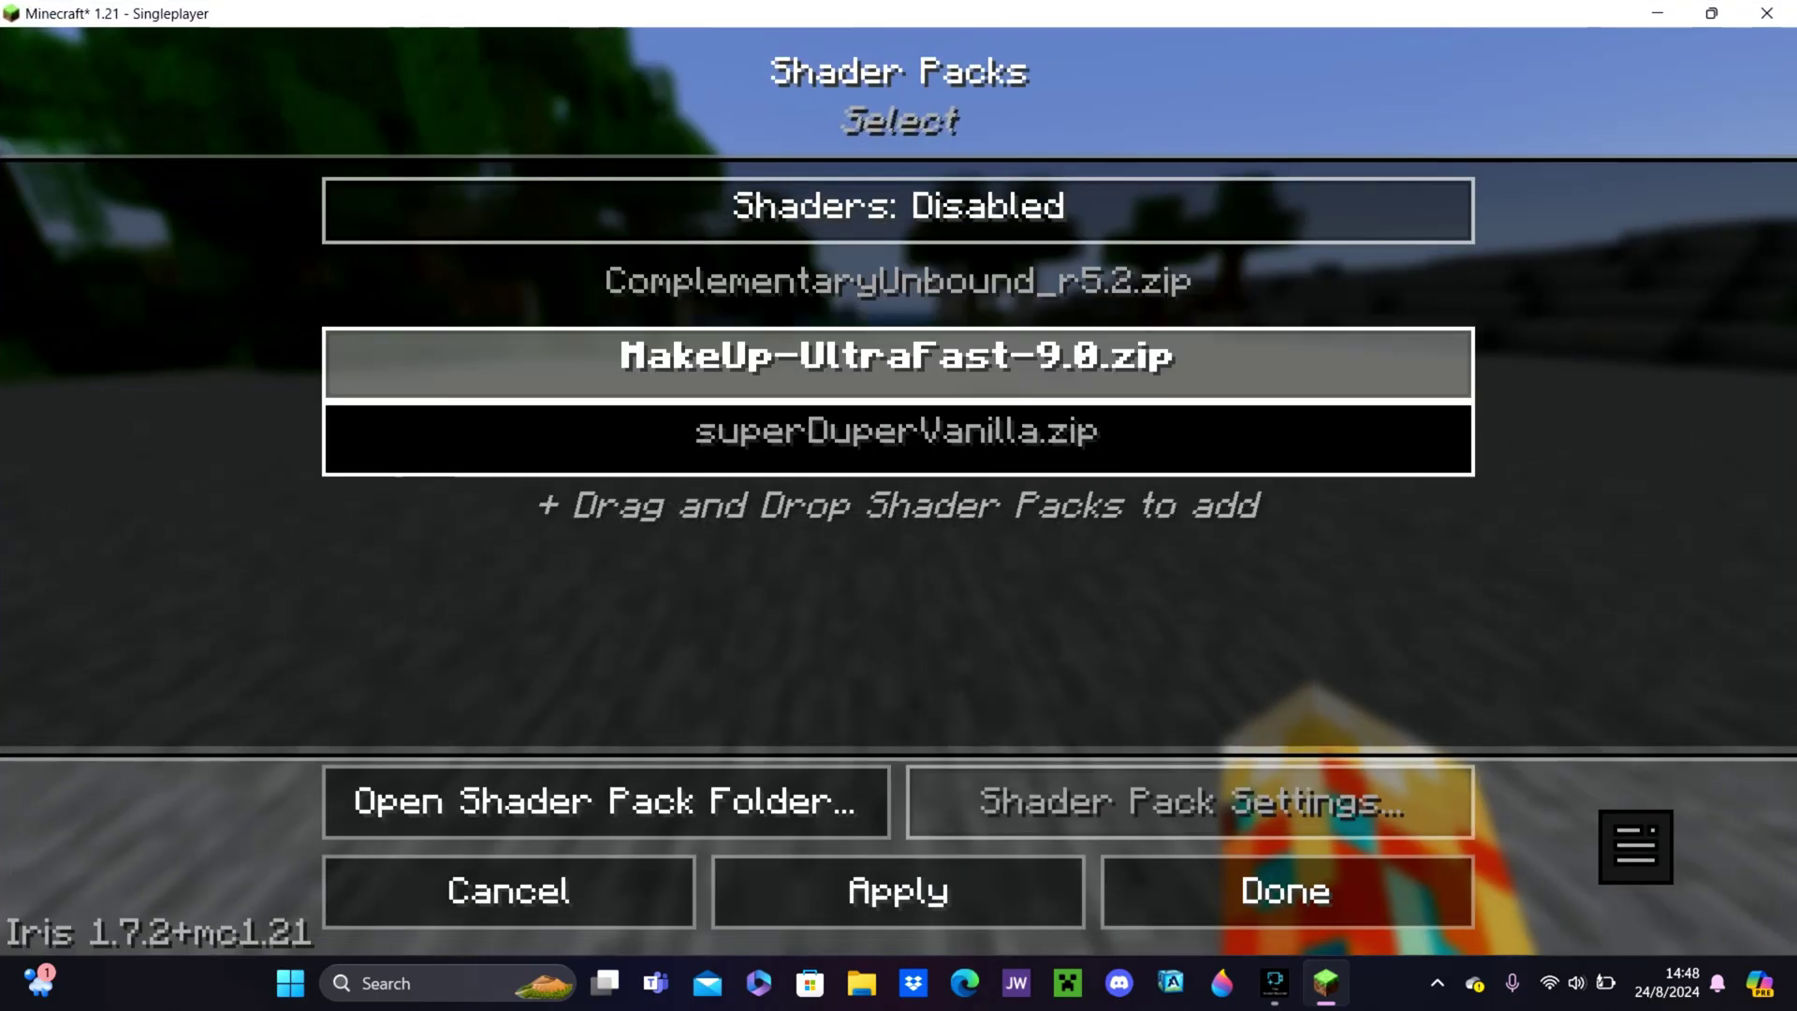
pyautogui.press('F11')
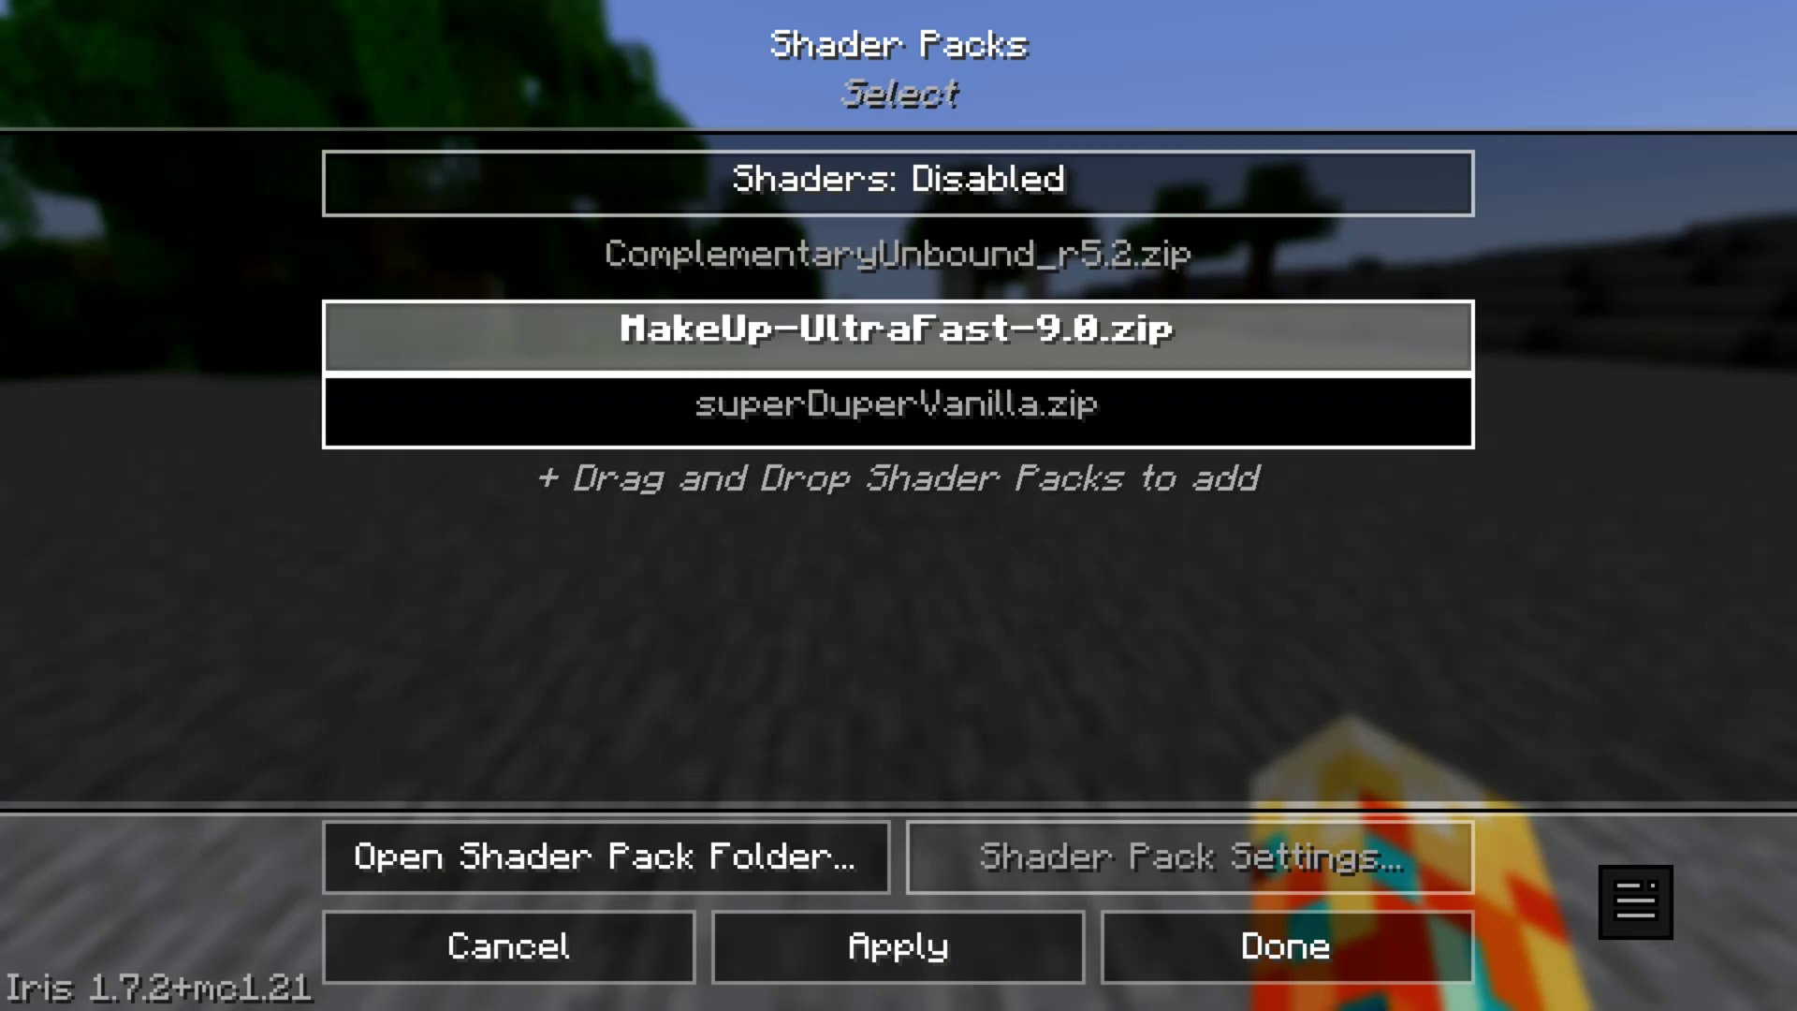
pyautogui.press('Return')
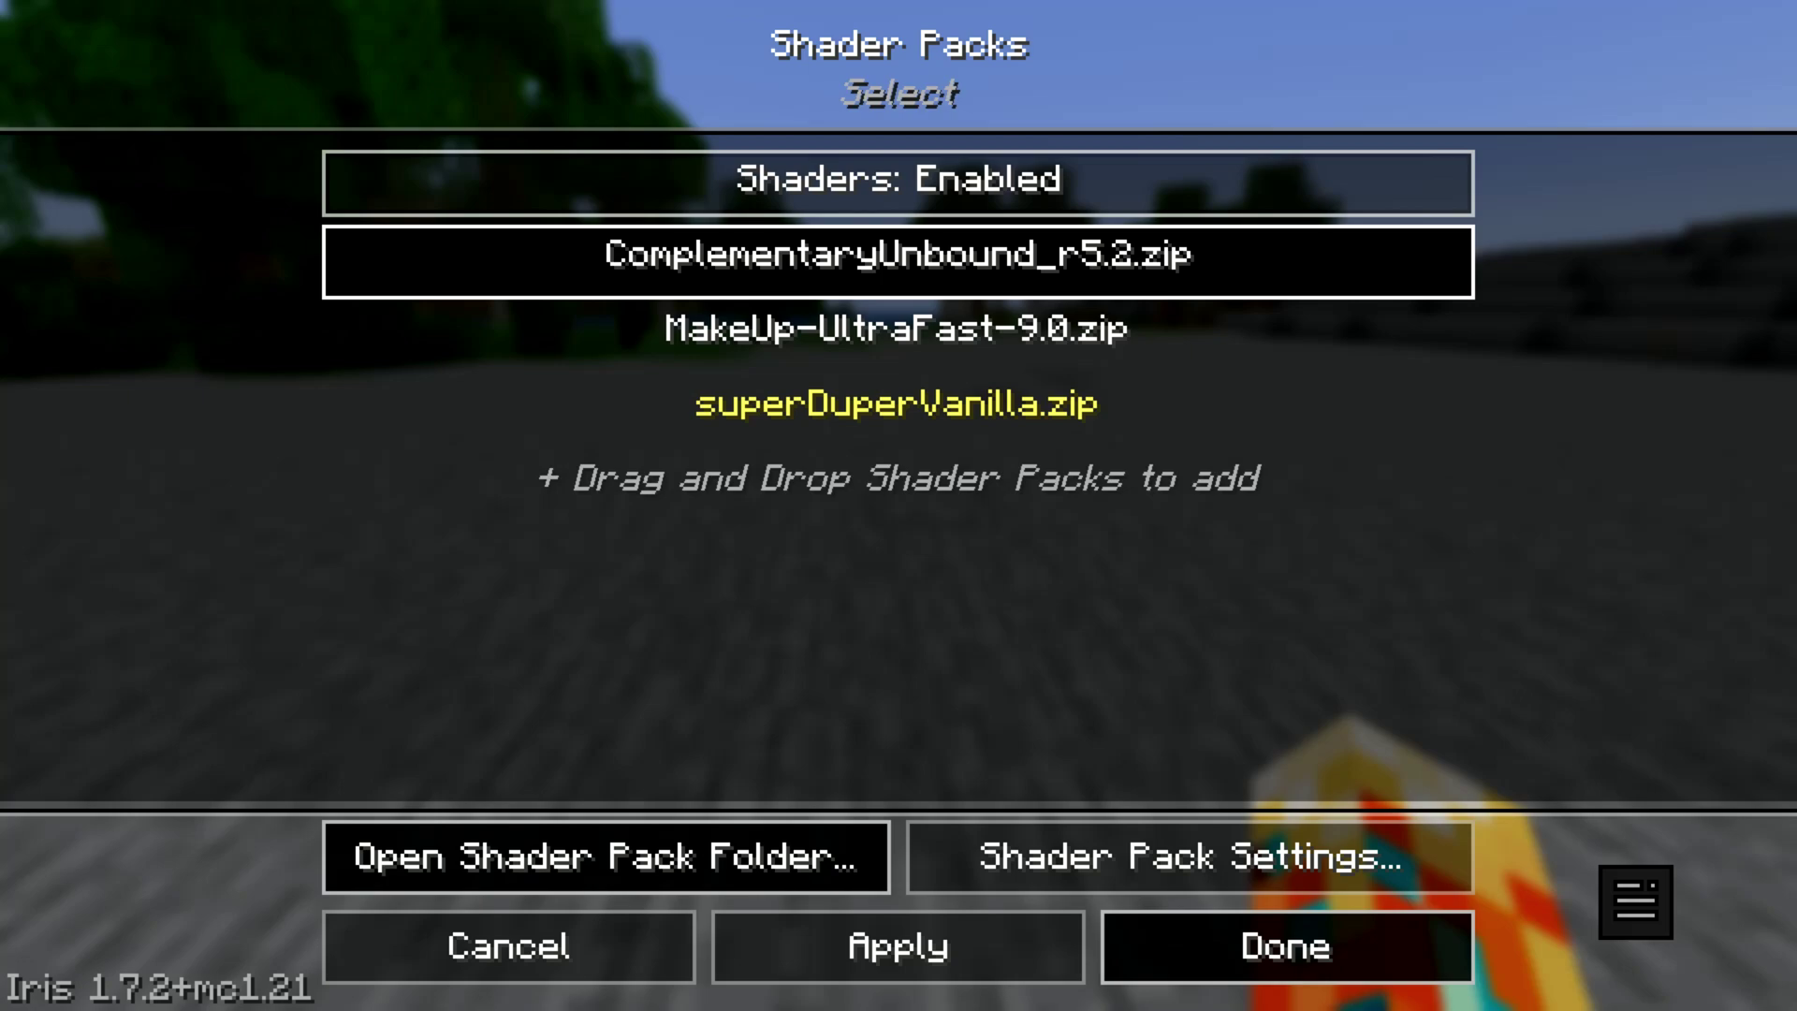
pyautogui.press('Escape')
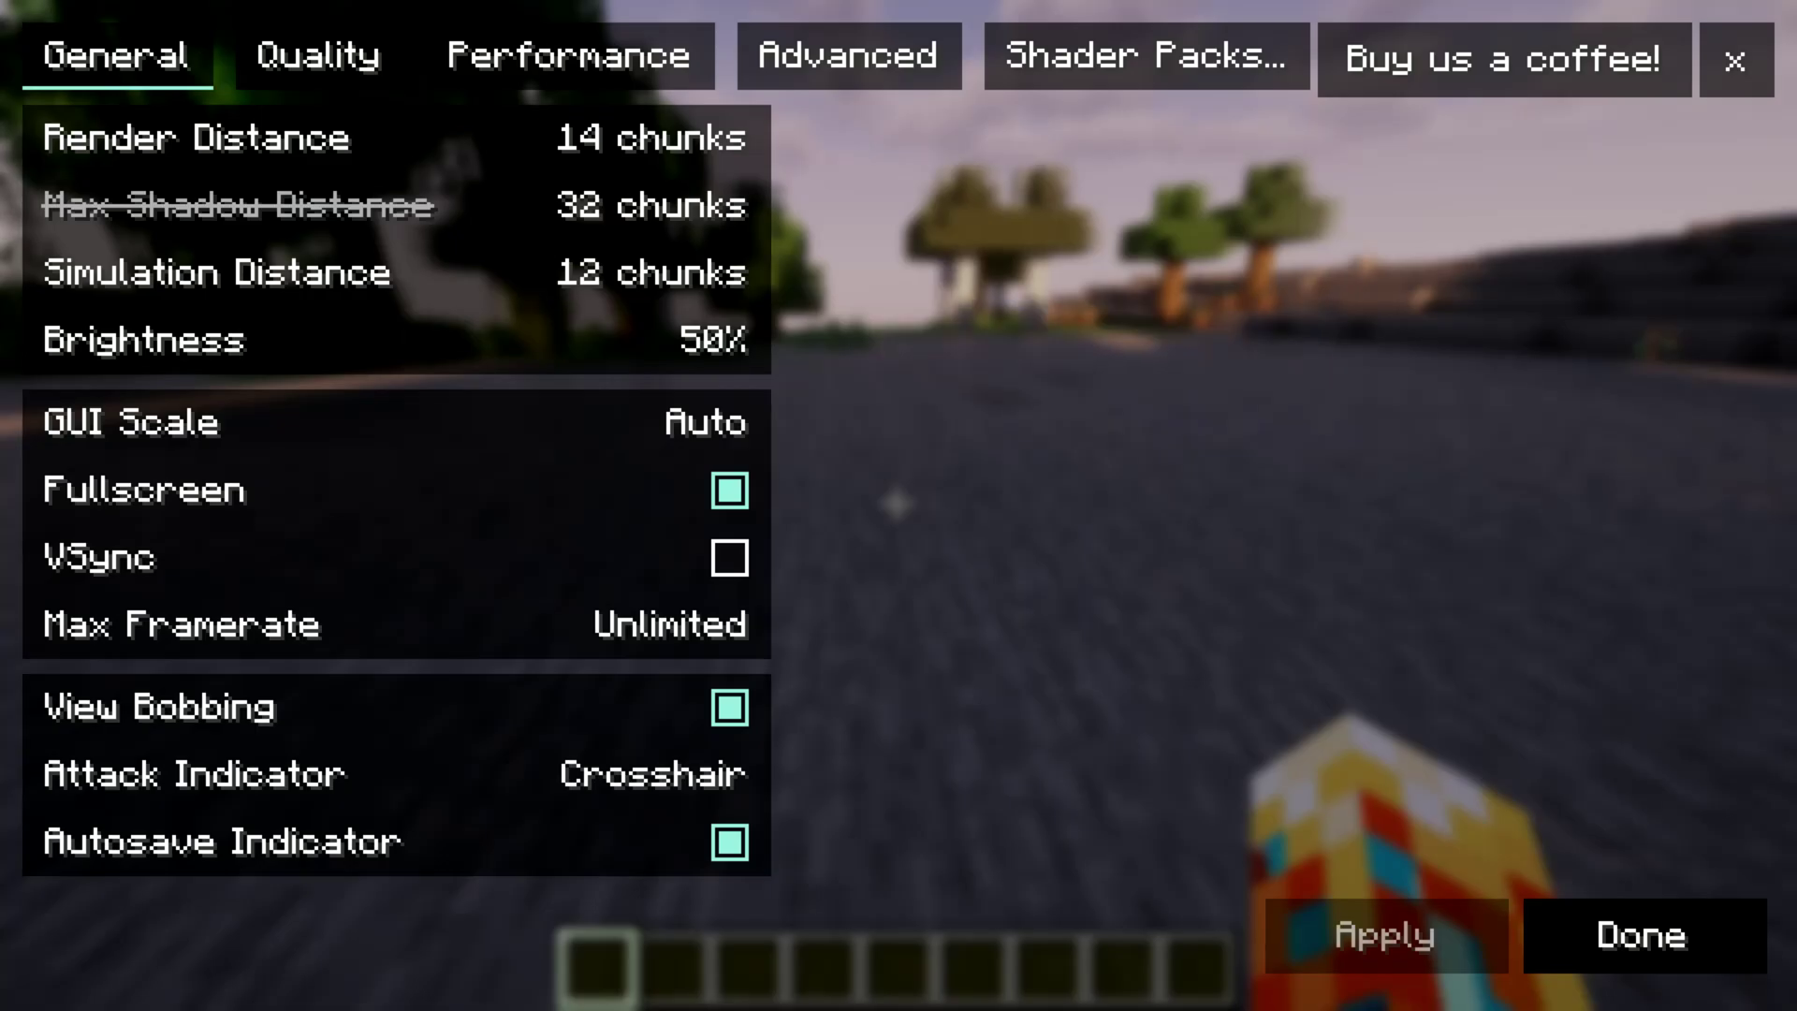
pyautogui.press('Escape')
pyautogui.click(899, 946)
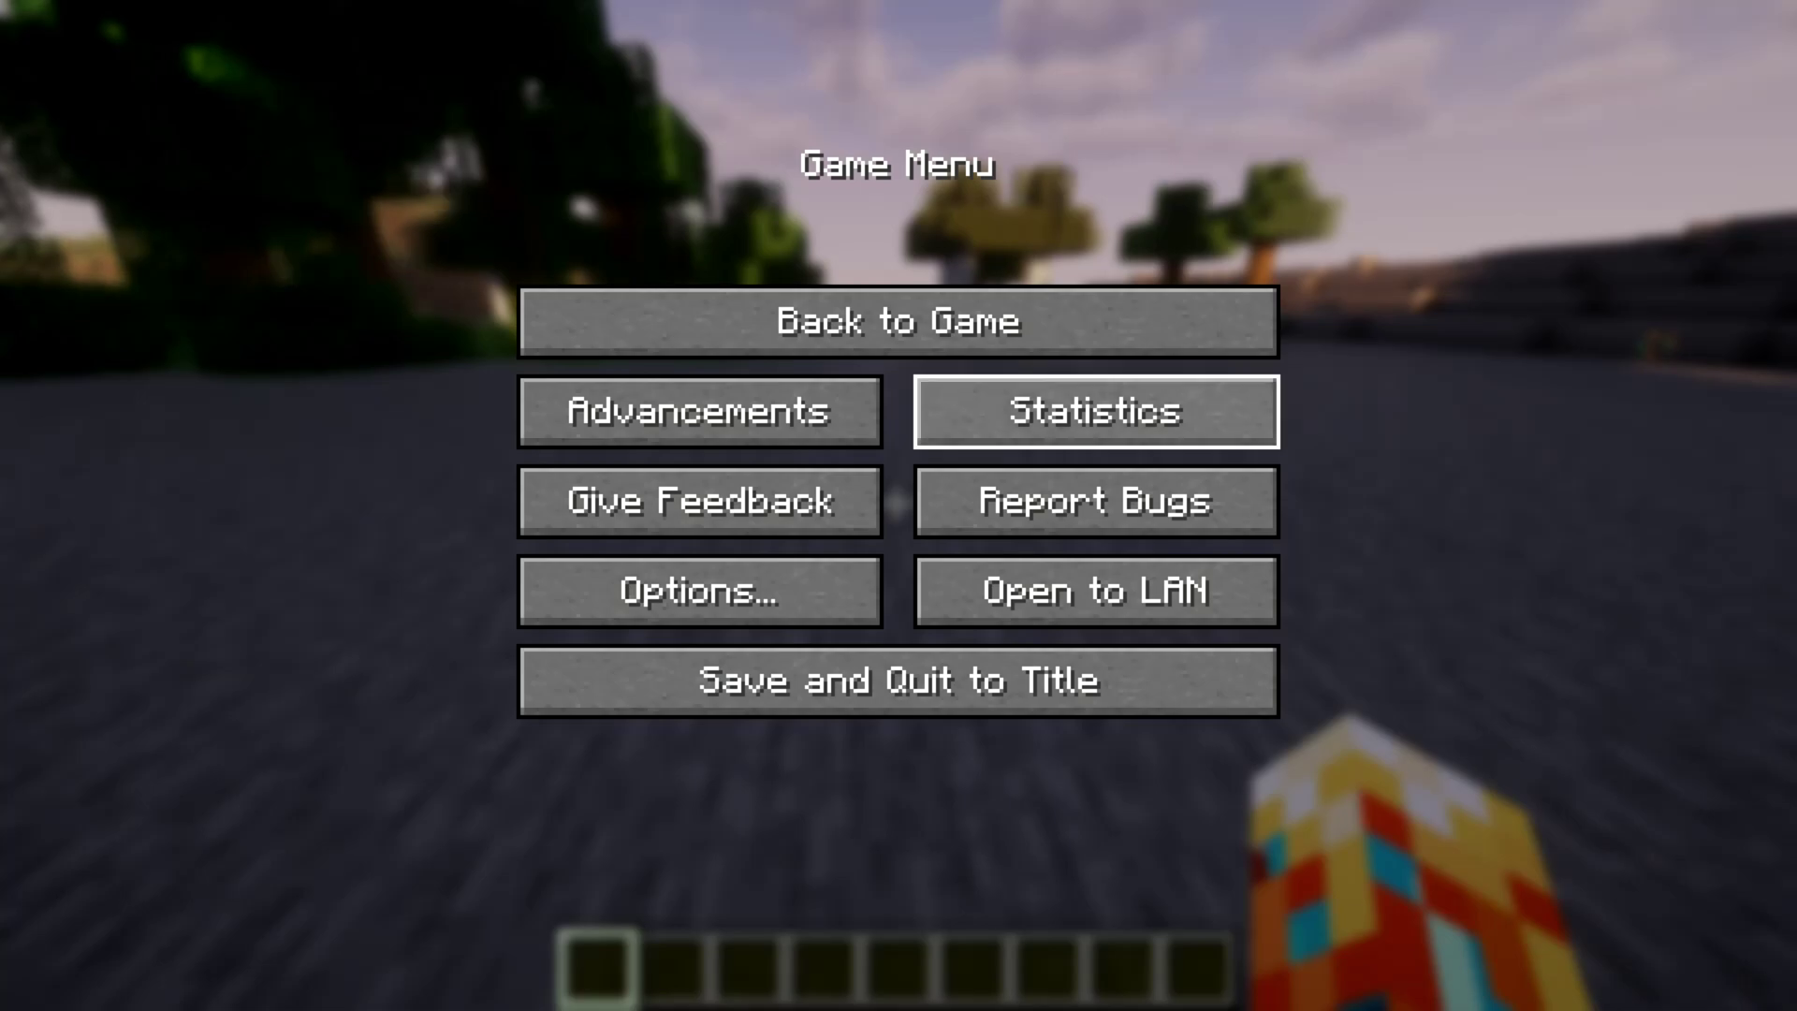
# - Resume play, then pick MakeUp-UltraFast-9.0 as the shader pack and exit to the Game Menu
pyautogui.click(899, 321)
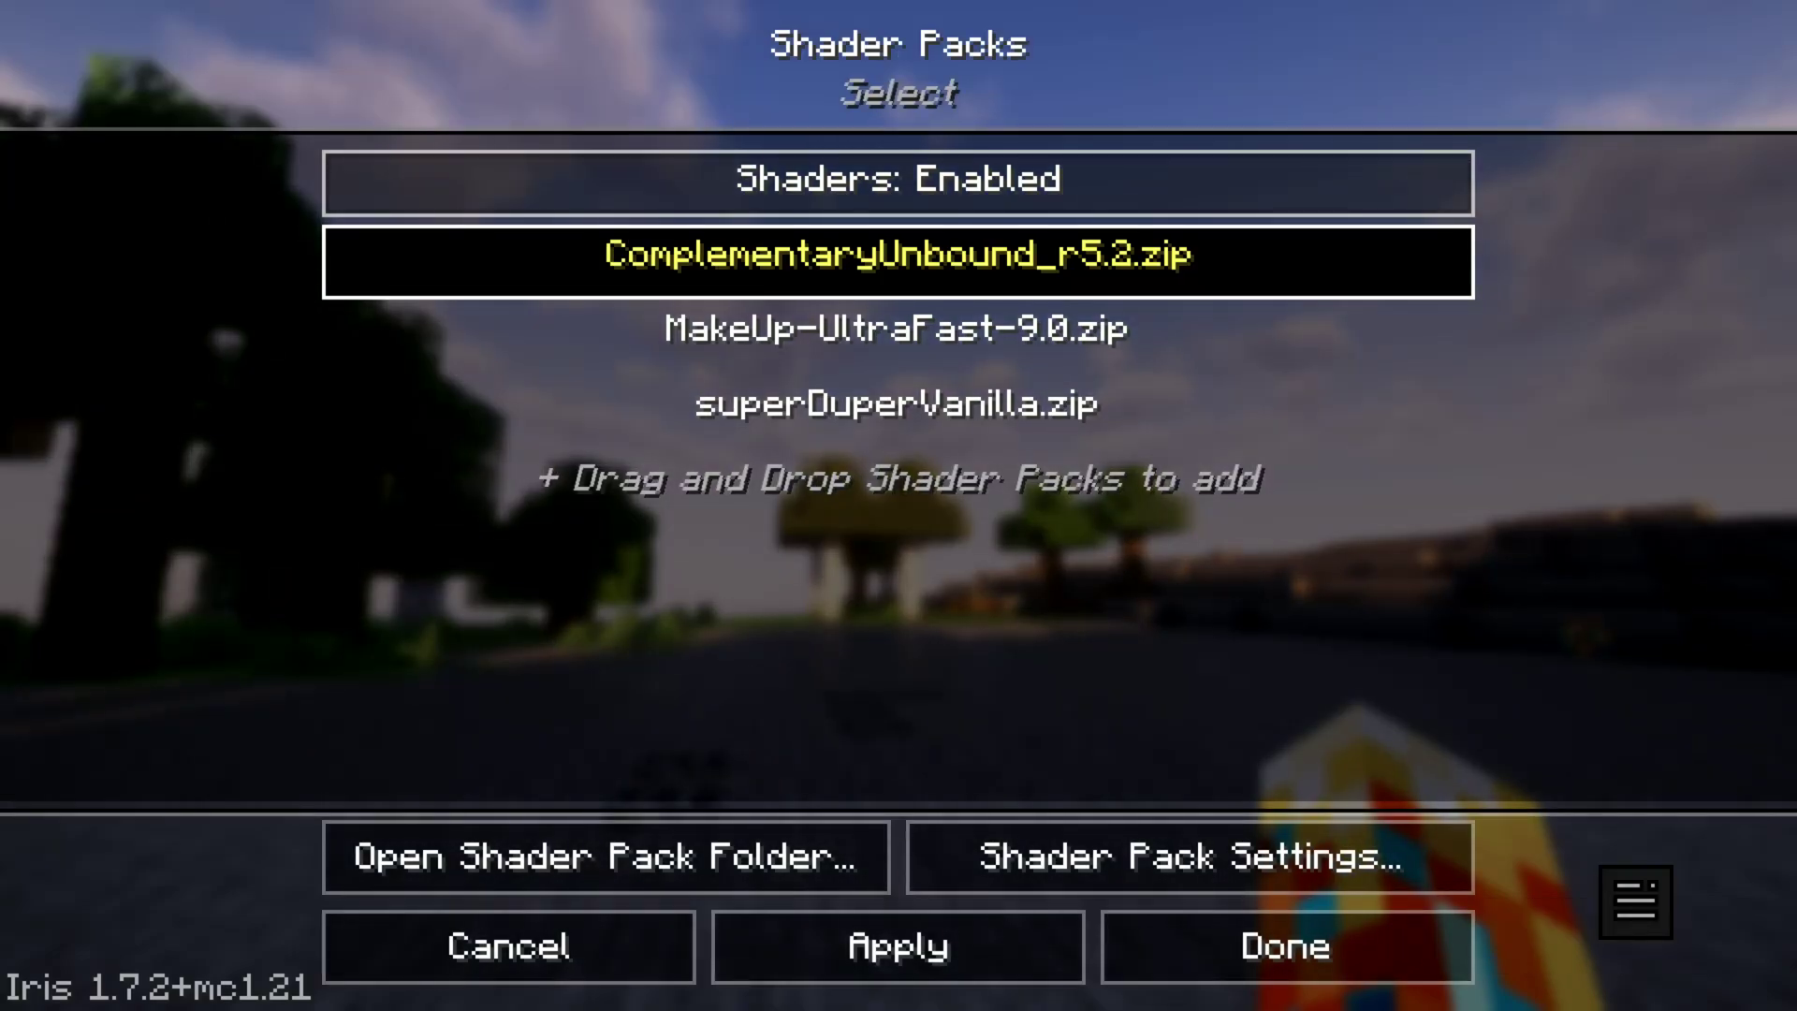
pyautogui.click(897, 335)
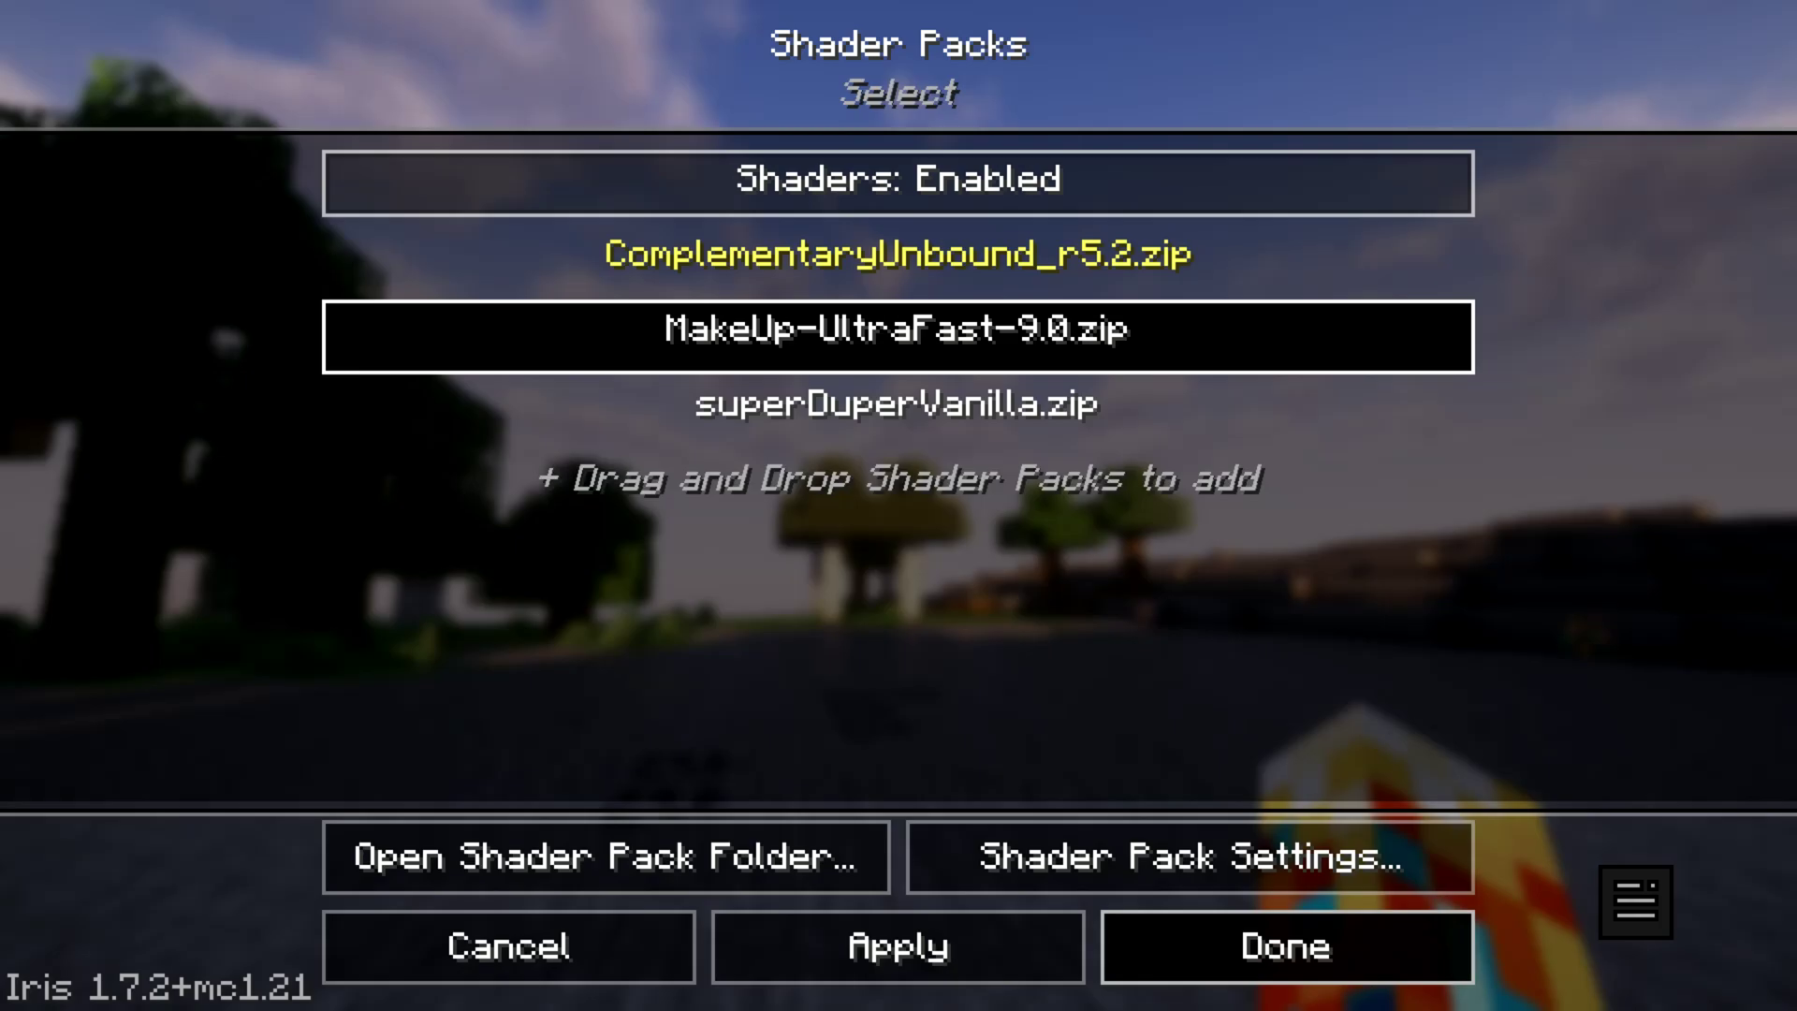
pyautogui.press('Escape')
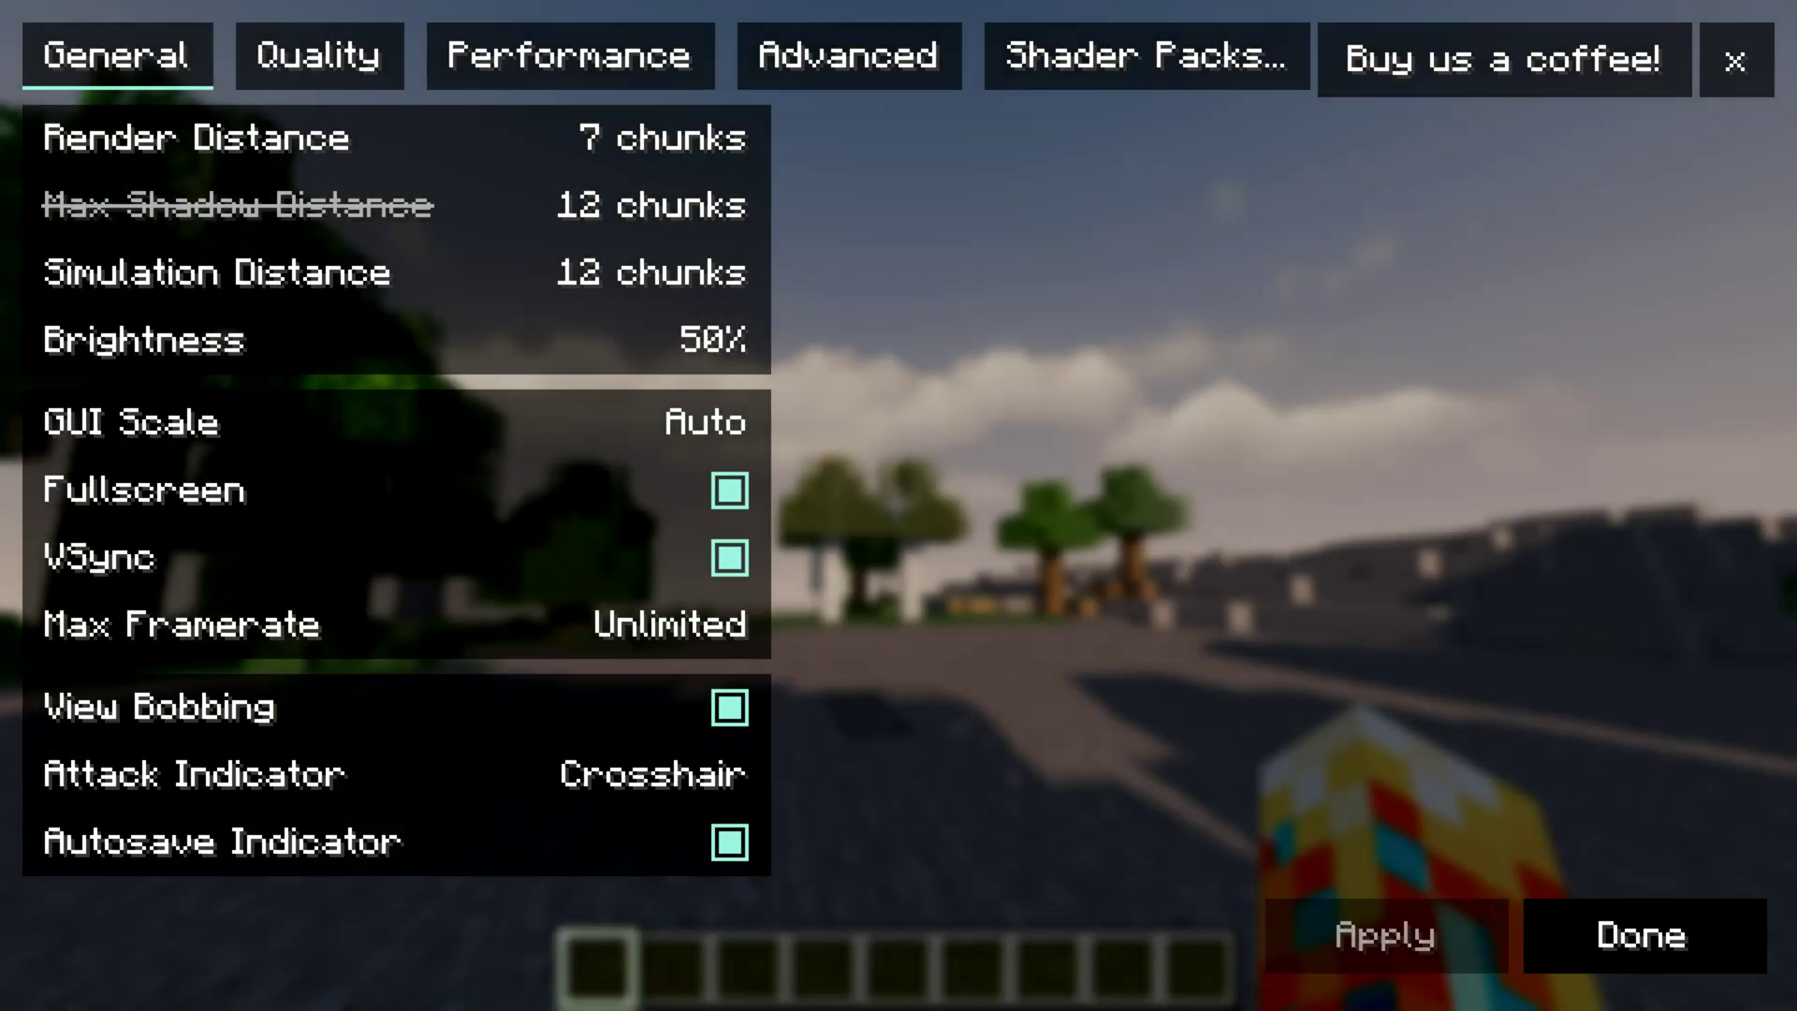
pyautogui.press('Escape')
pyautogui.press('Escape')
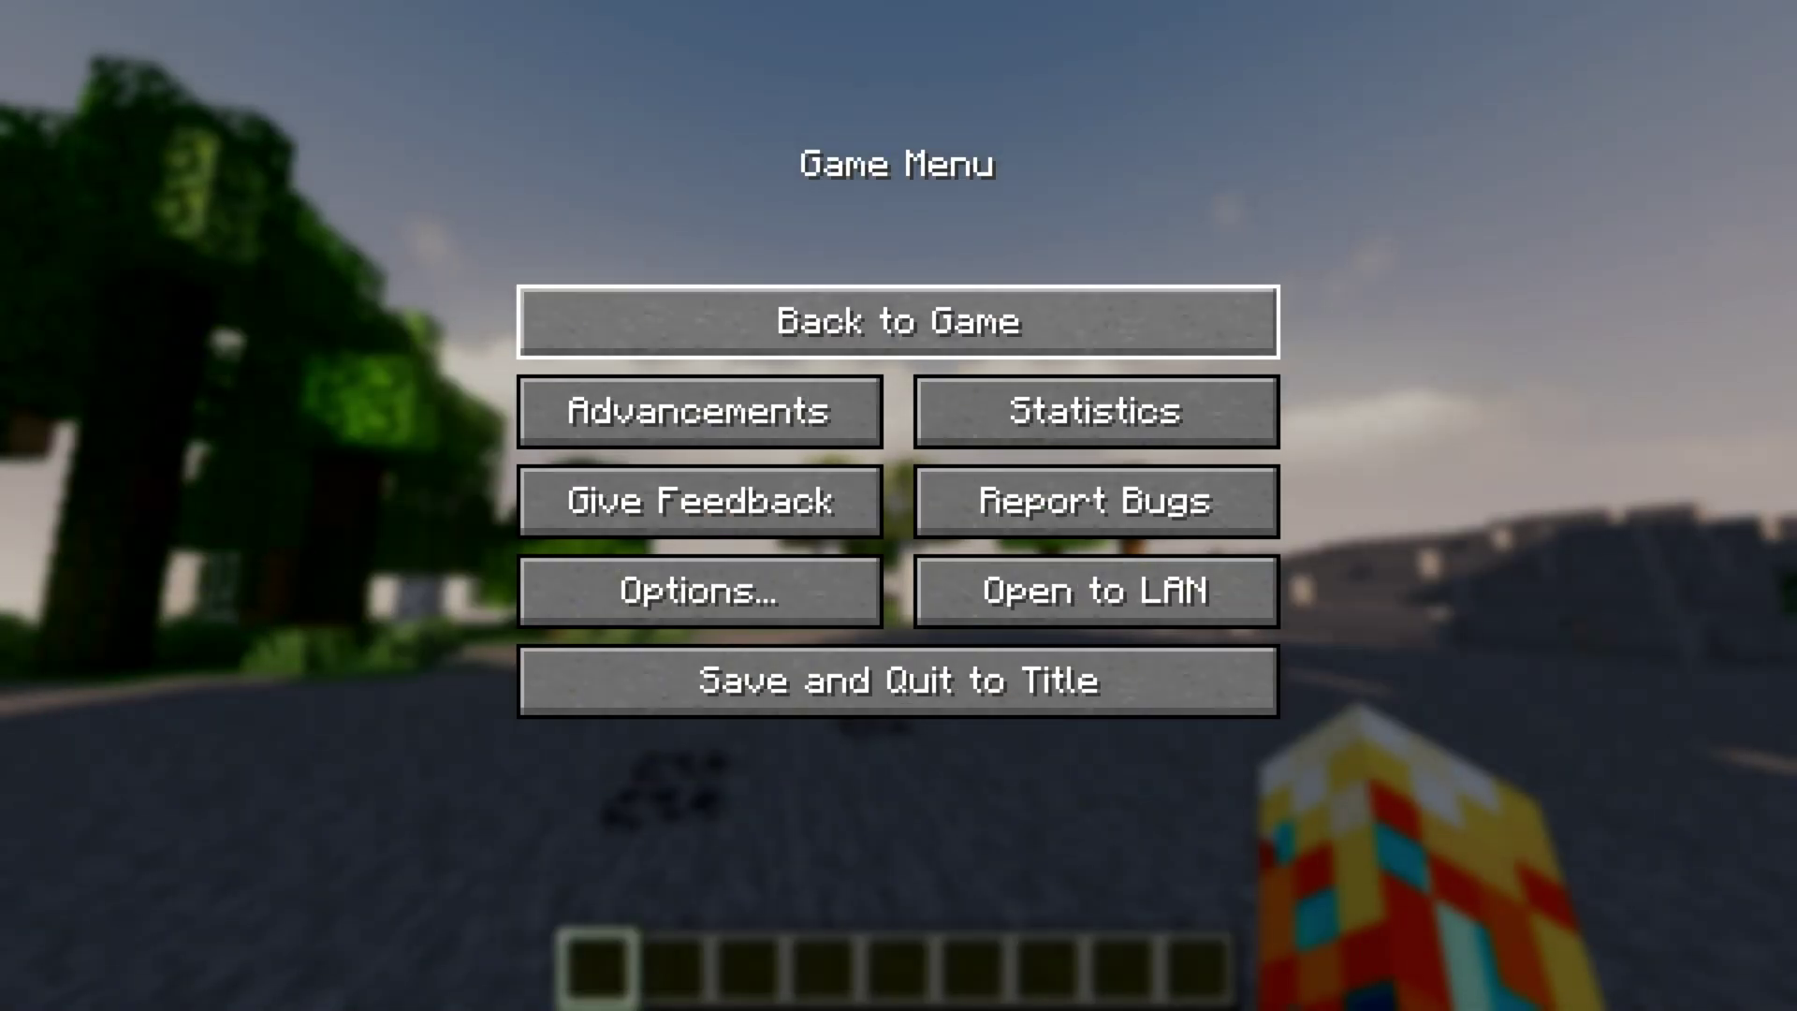
pyautogui.press('Escape')
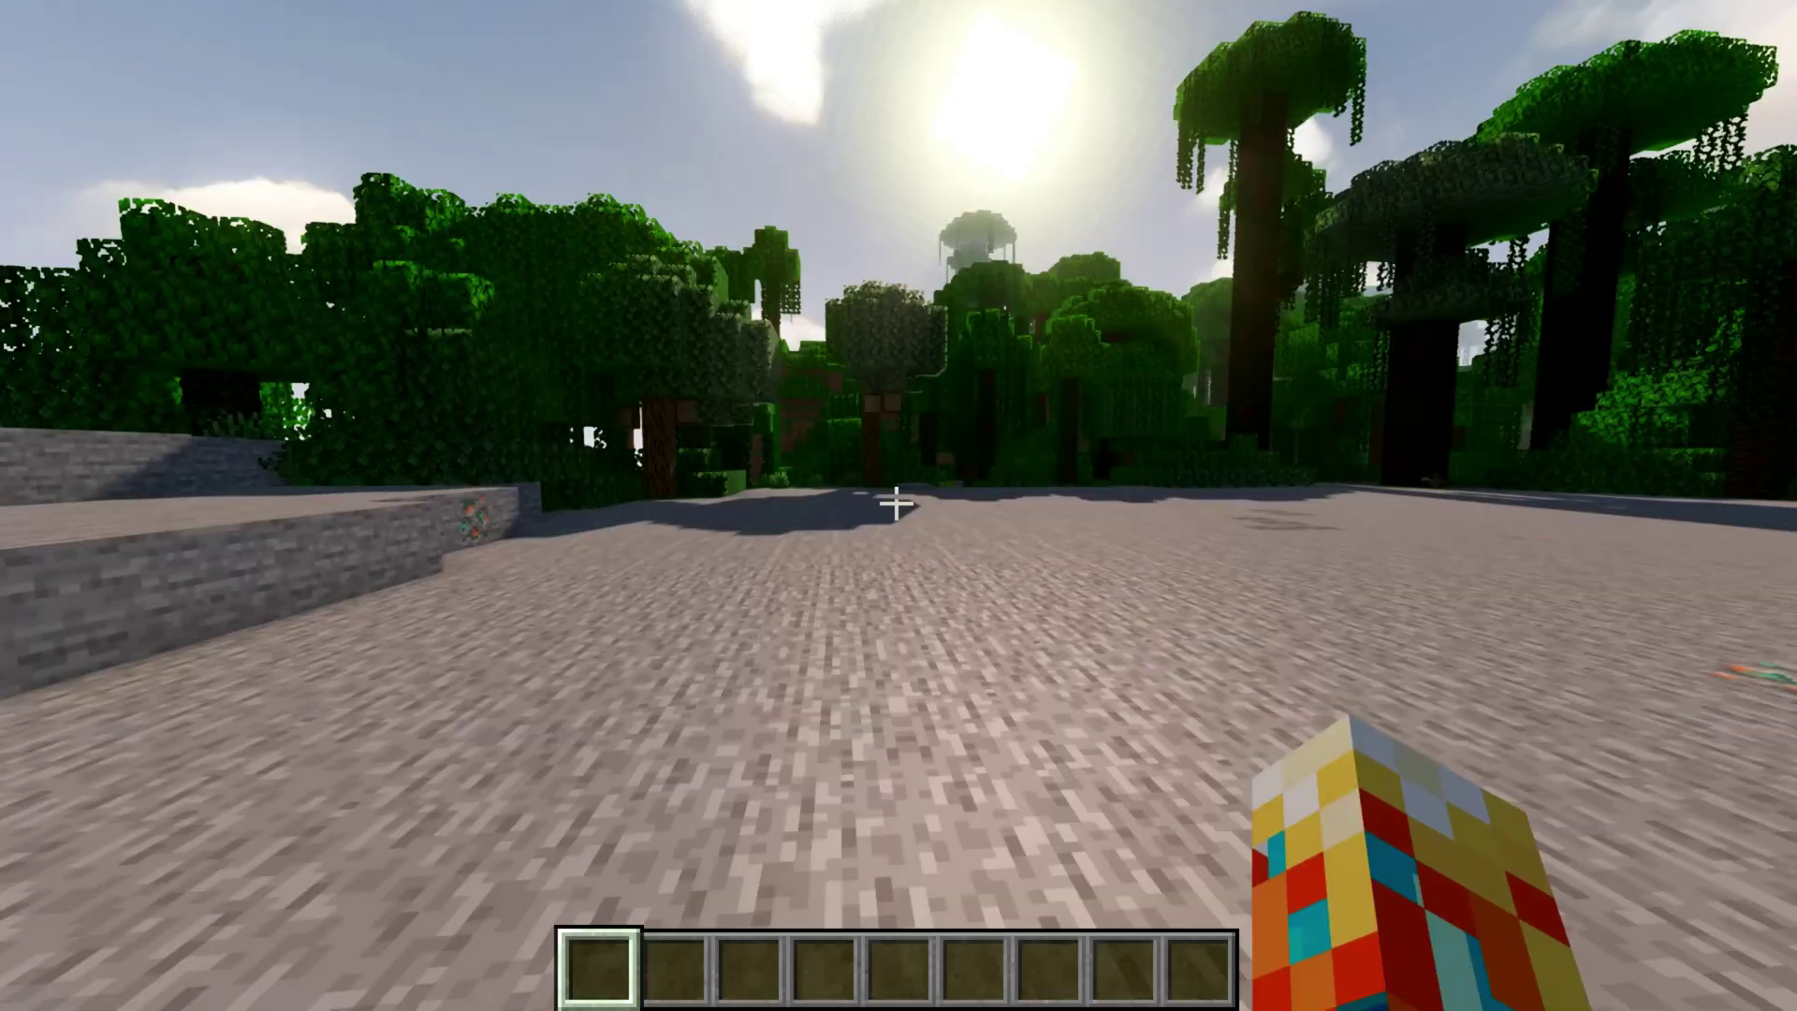
# - Select the superDuperVanilla shader pack in Video Settings and return to the game
pyautogui.press('Escape')
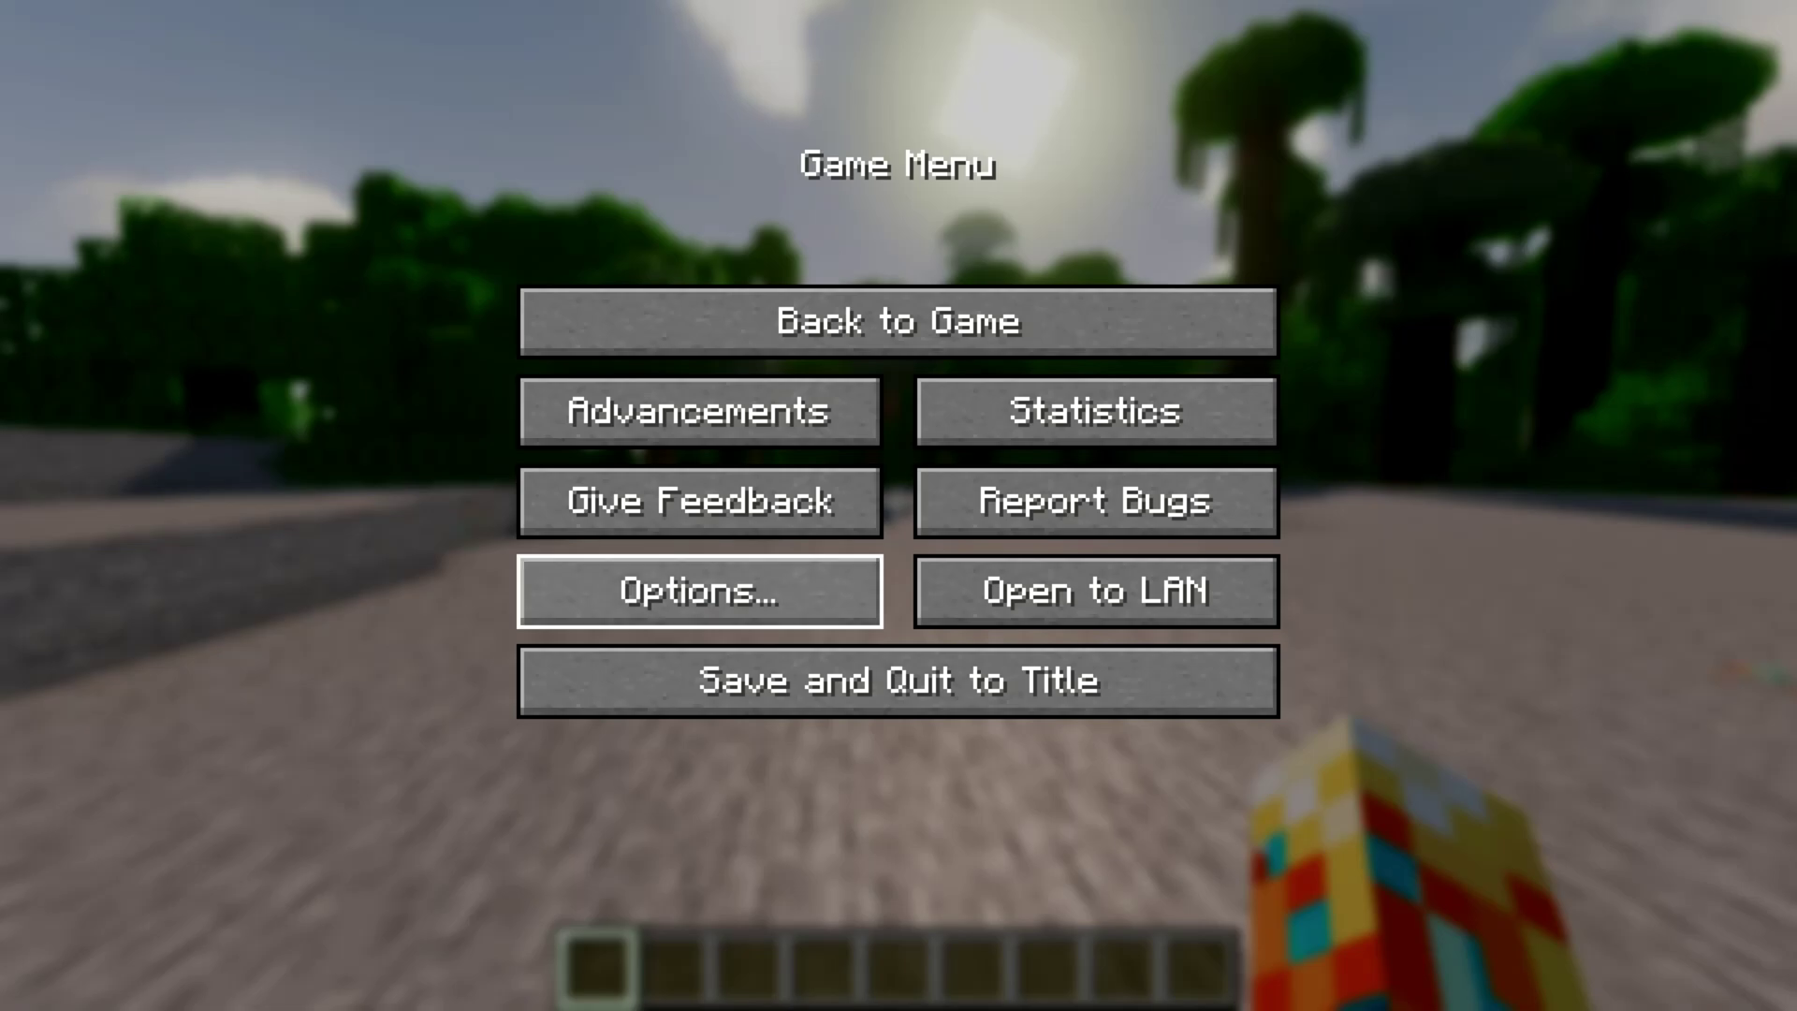
pyautogui.click(700, 585)
pyautogui.click(599, 465)
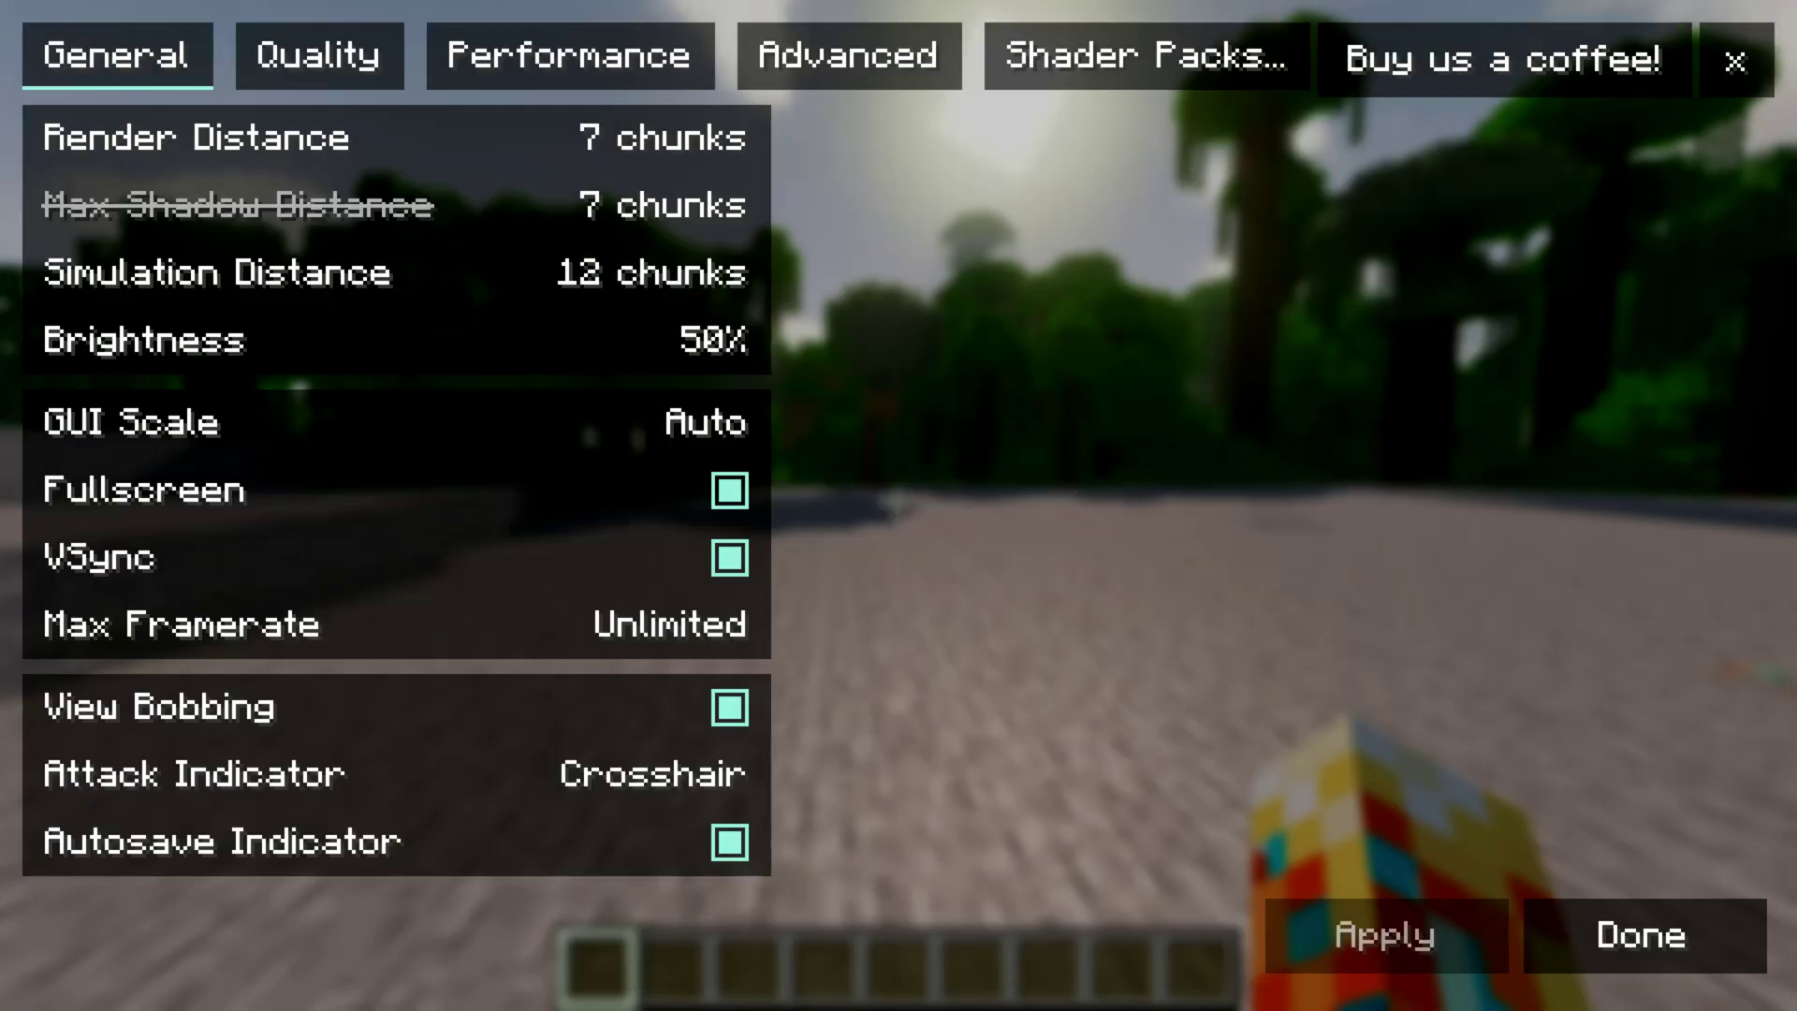
pyautogui.click(1143, 56)
pyautogui.click(899, 411)
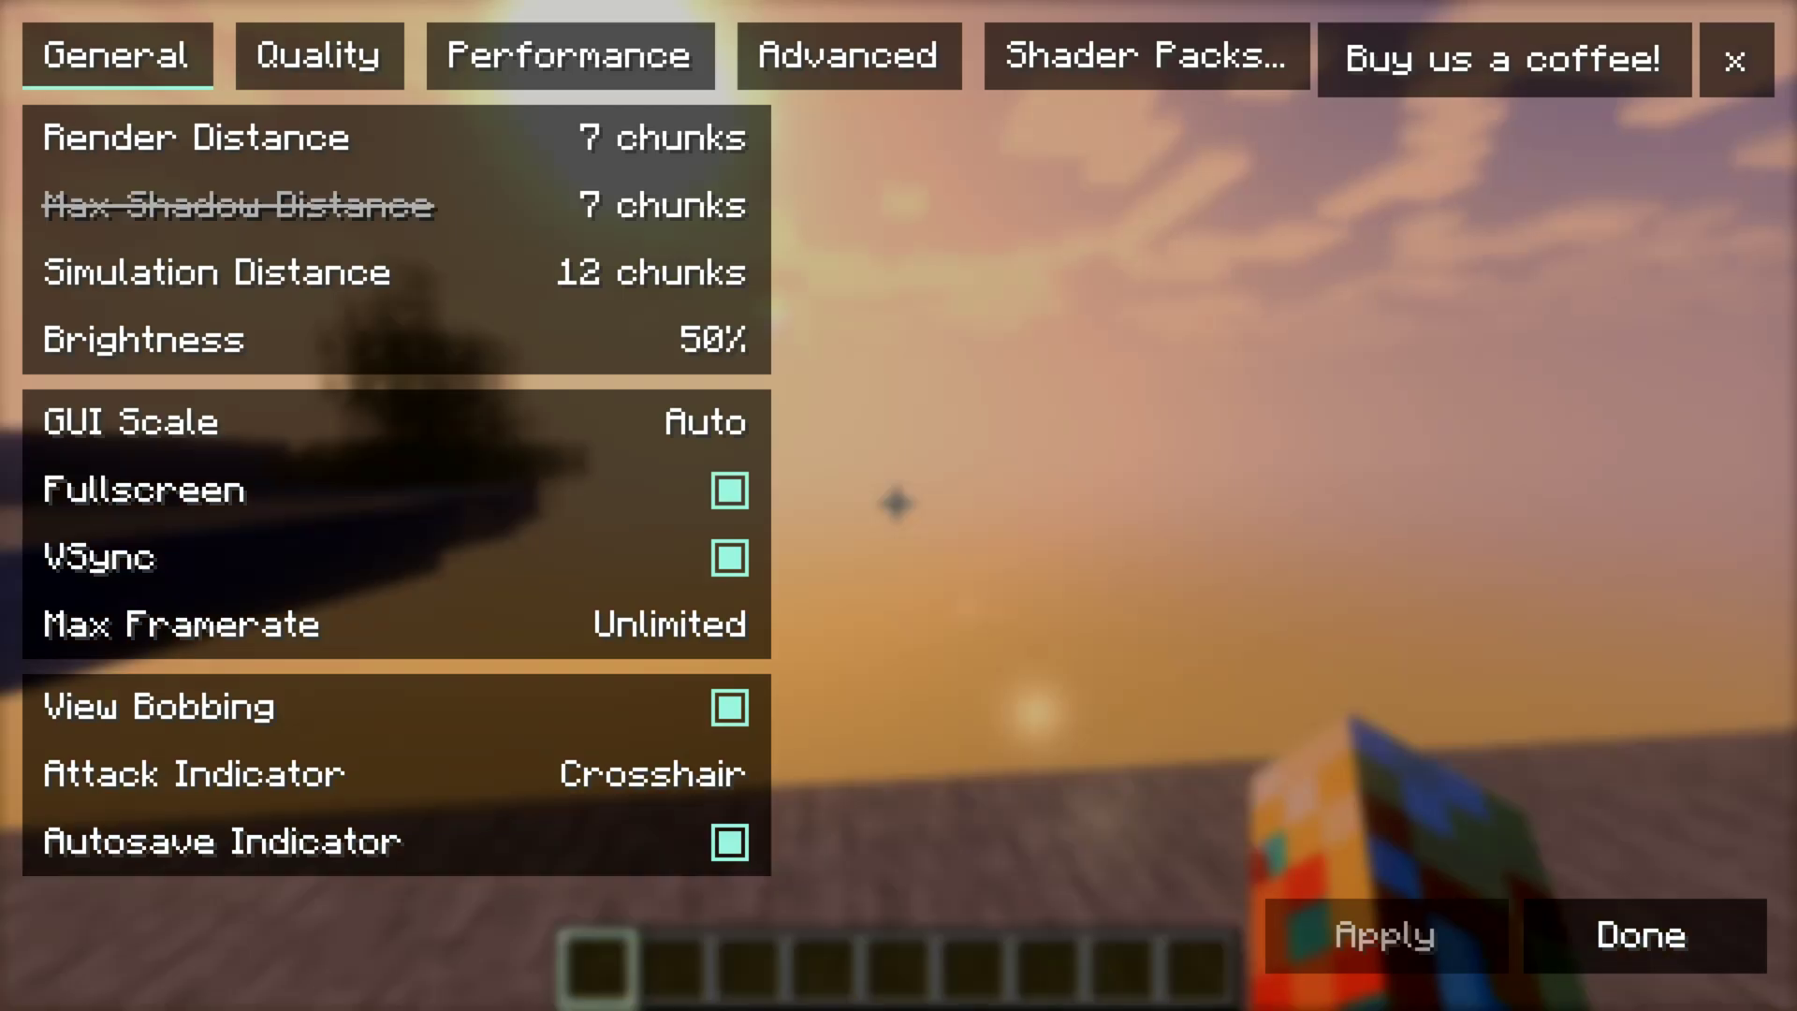
pyautogui.press('Escape')
pyautogui.press('Escape')
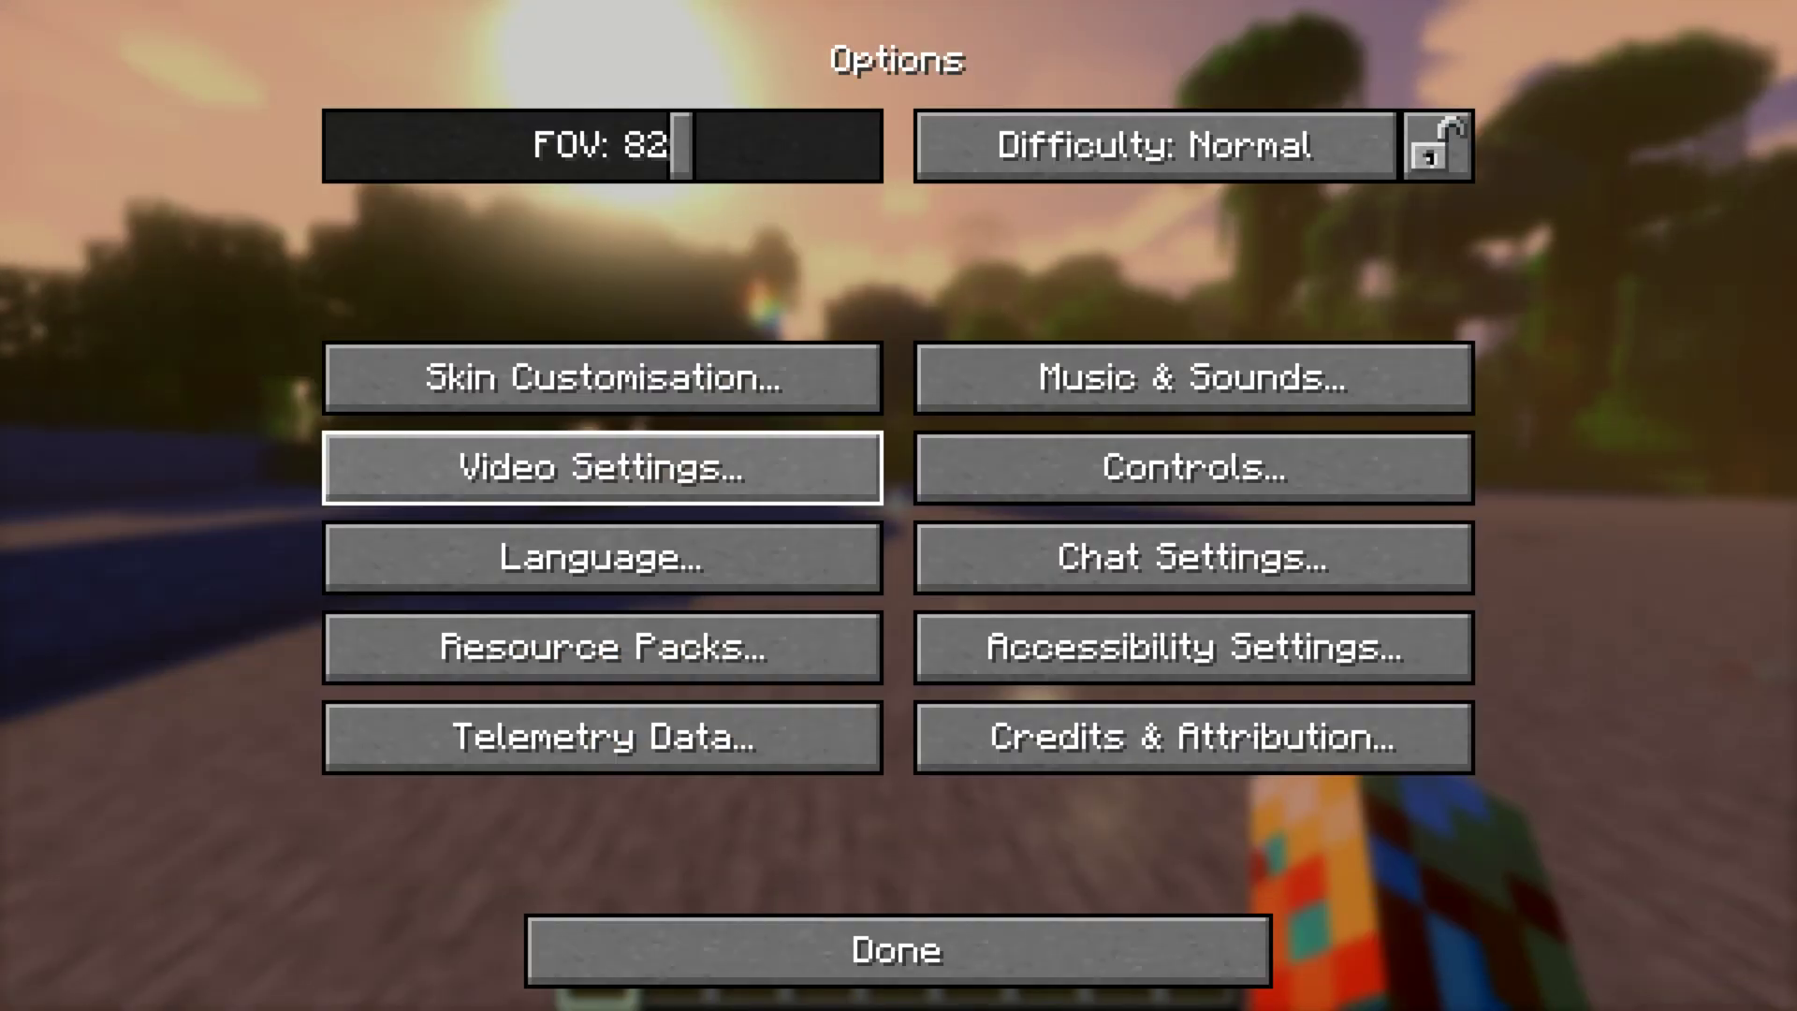
pyautogui.press('Escape')
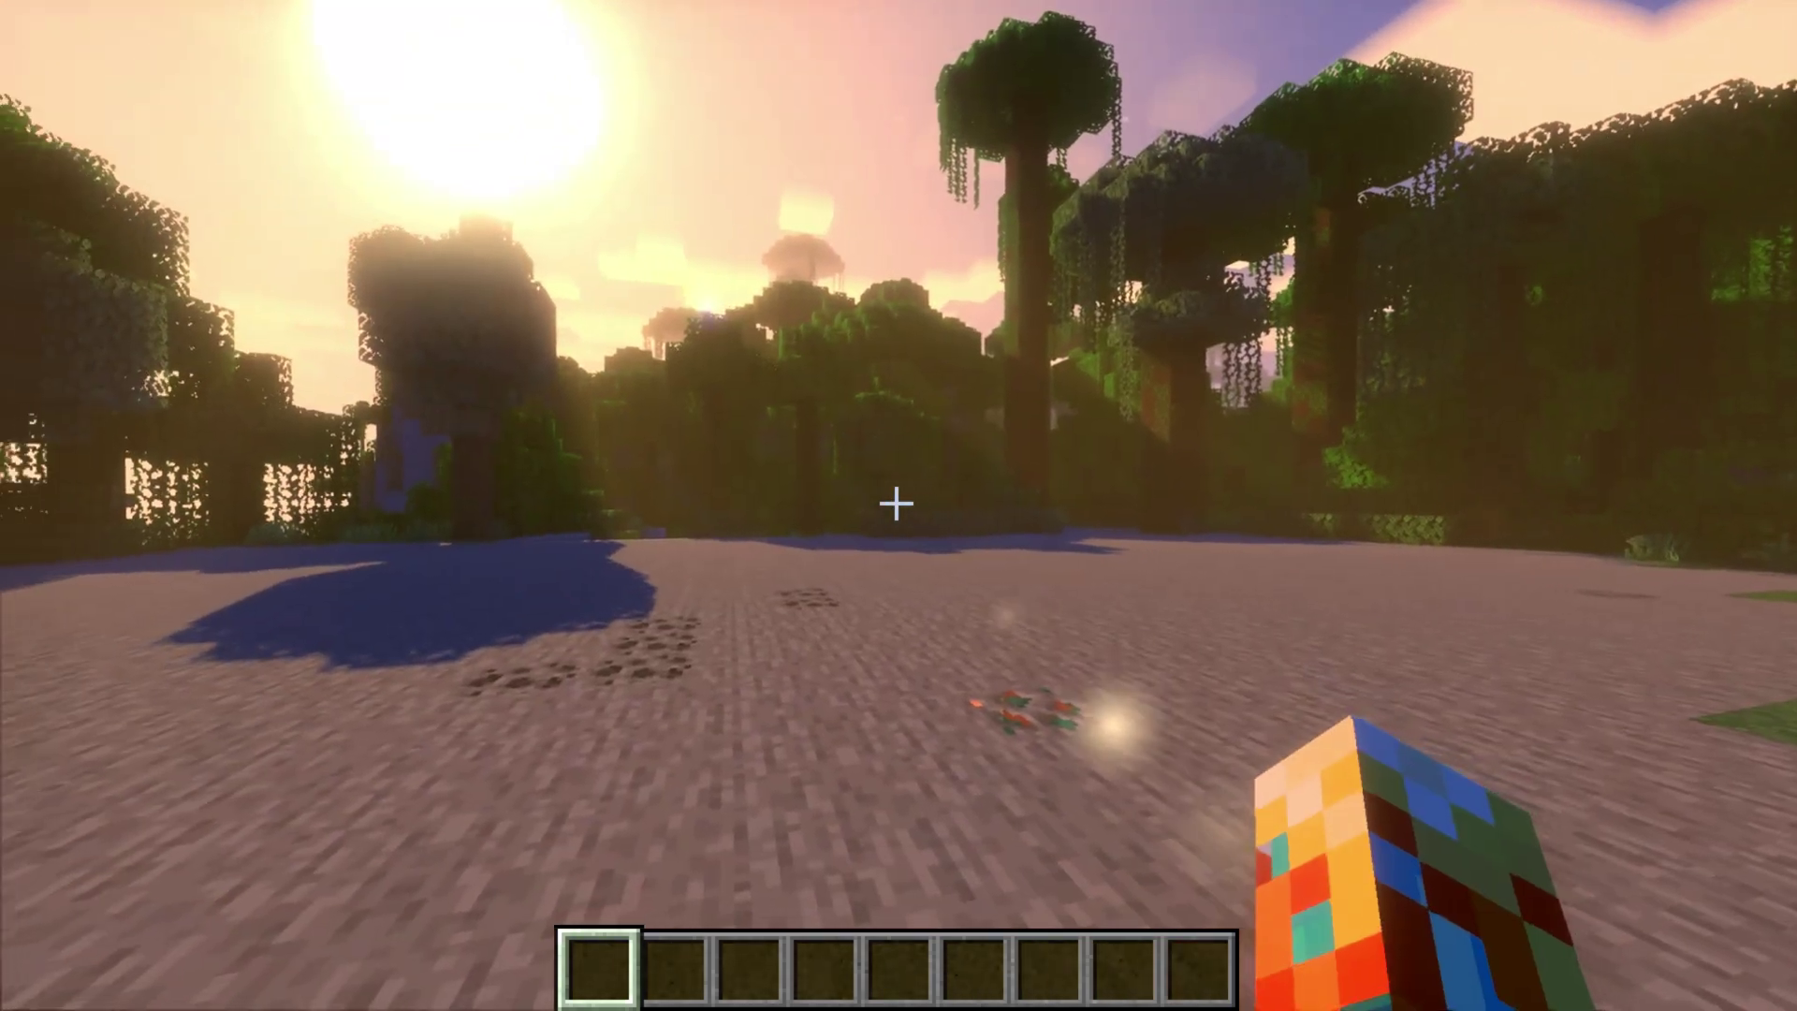
# - Cycle the camera with F5 to view the player from third person
pyautogui.press('F5')
pyautogui.press('F5')
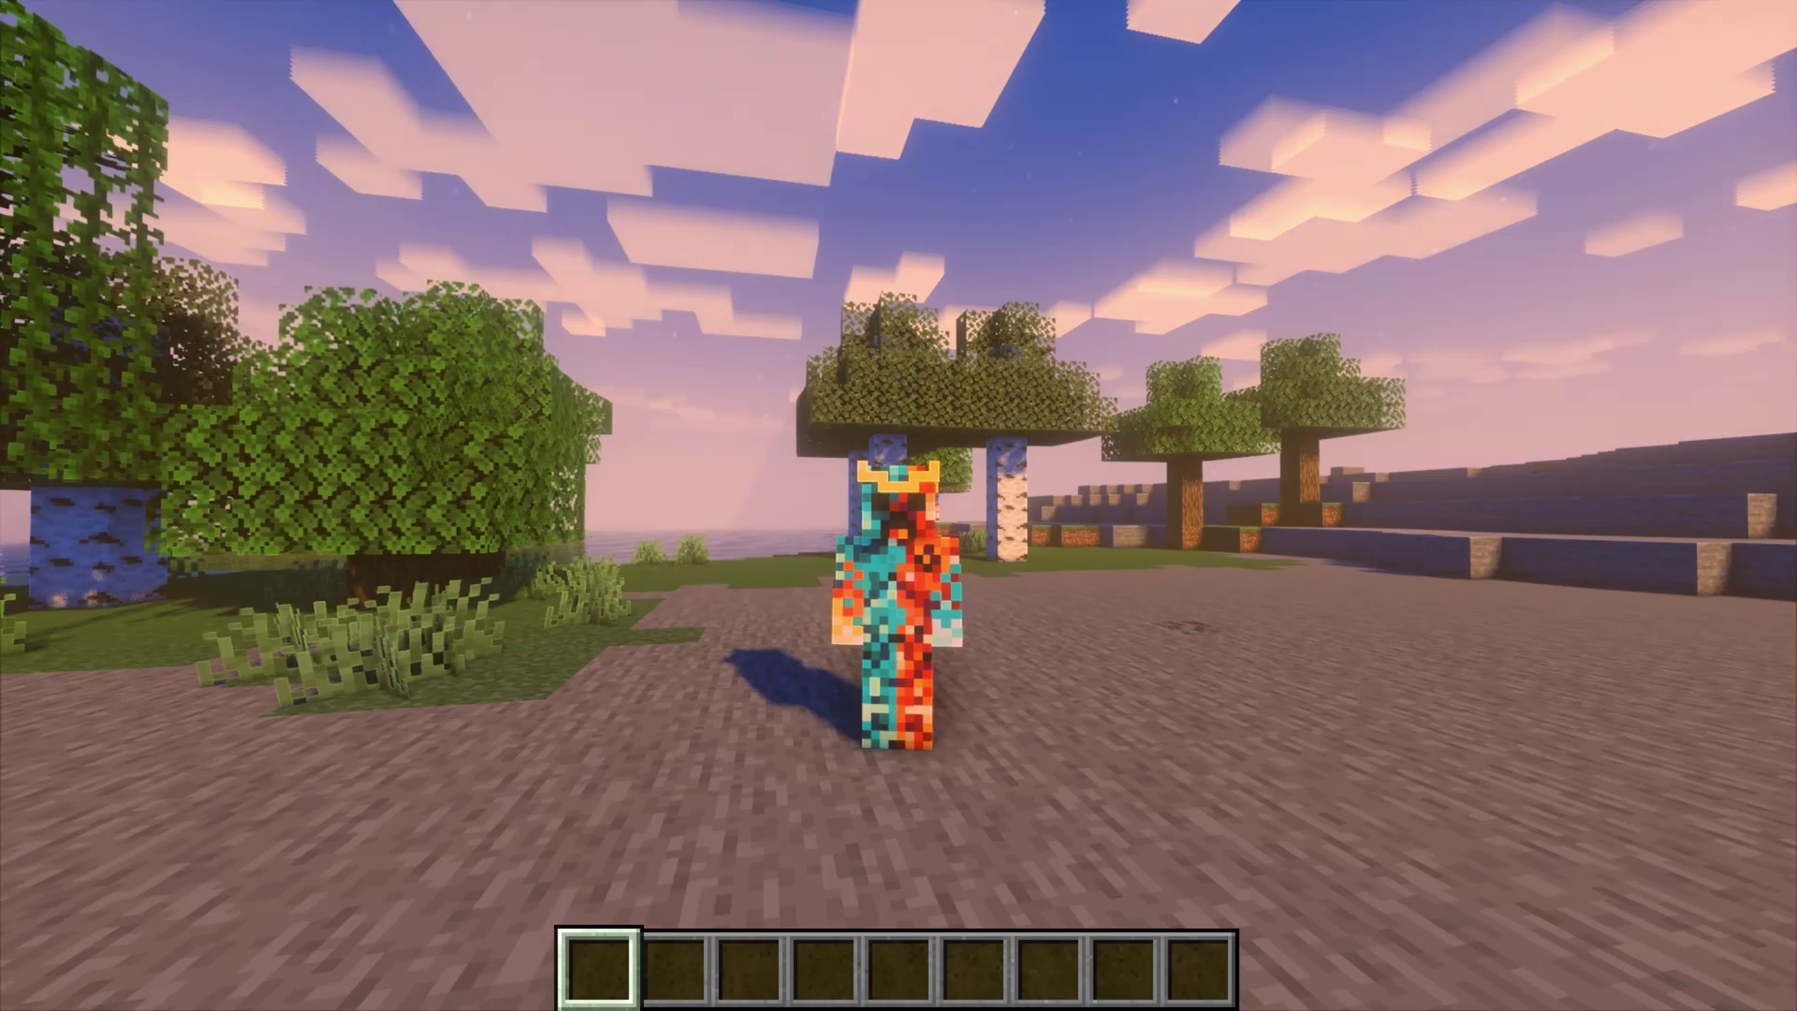
pyautogui.press('F5')
pyautogui.press('F5')
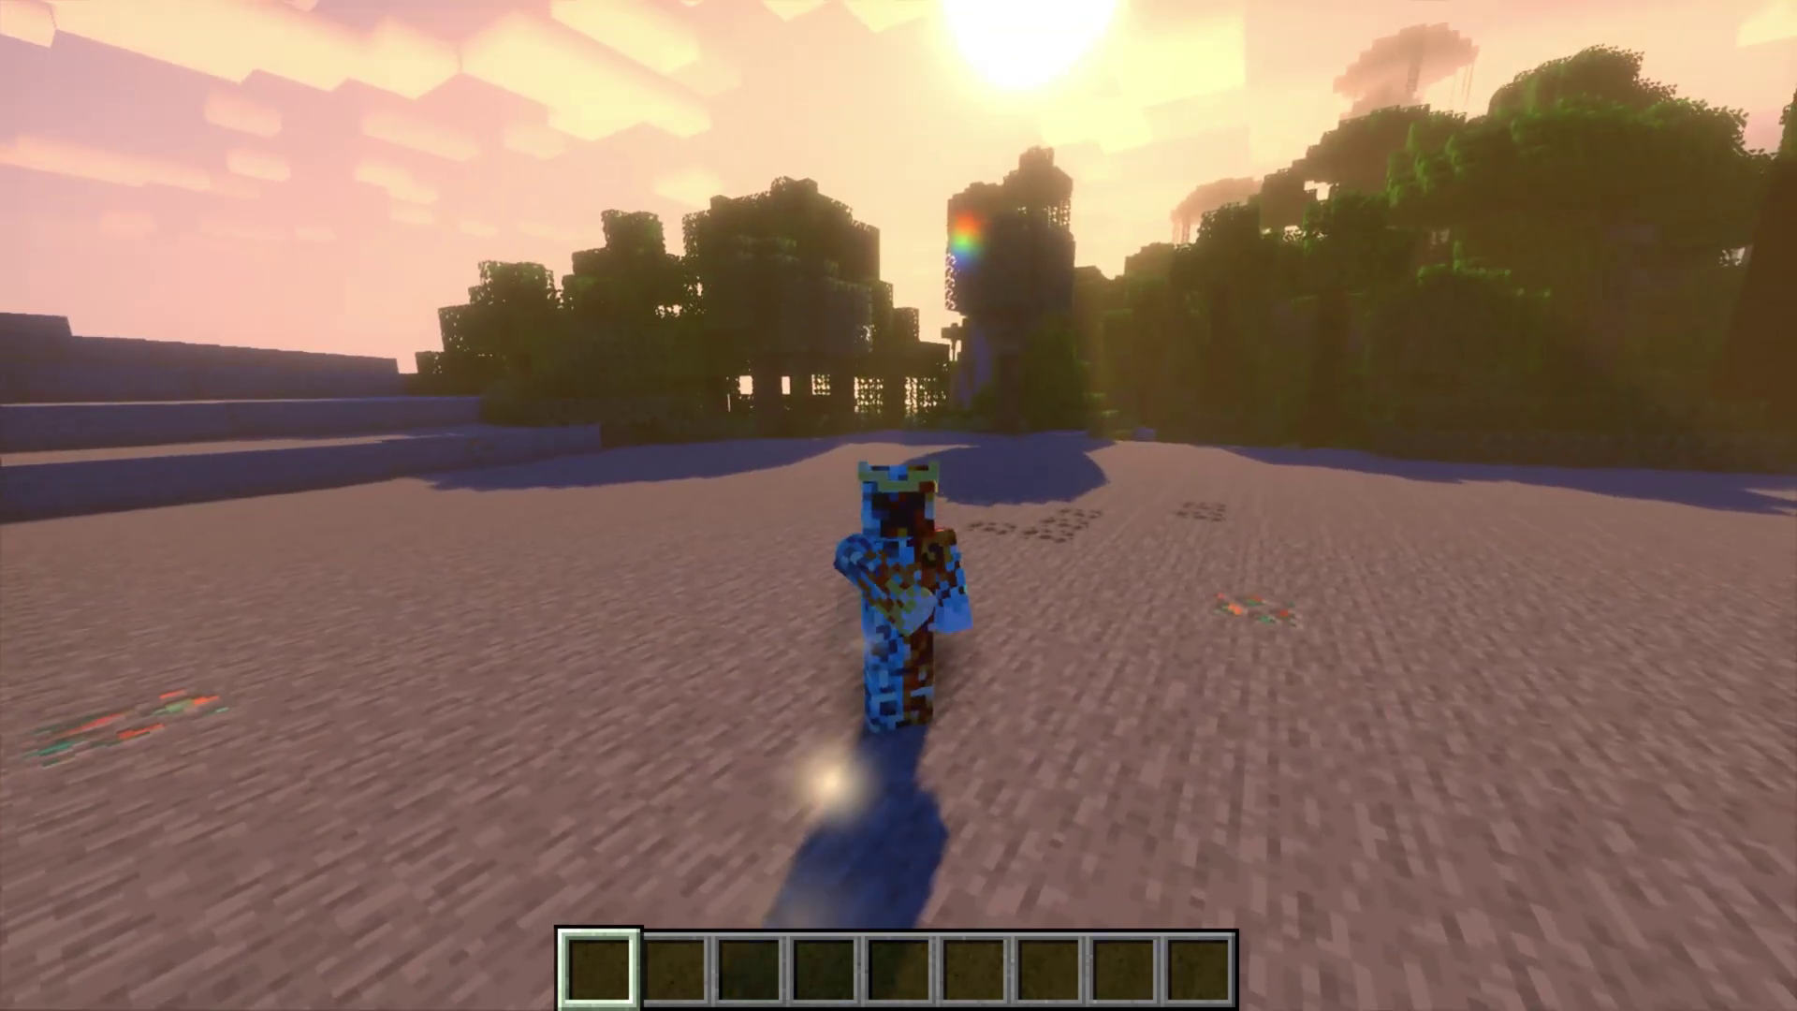
pyautogui.press('F5')
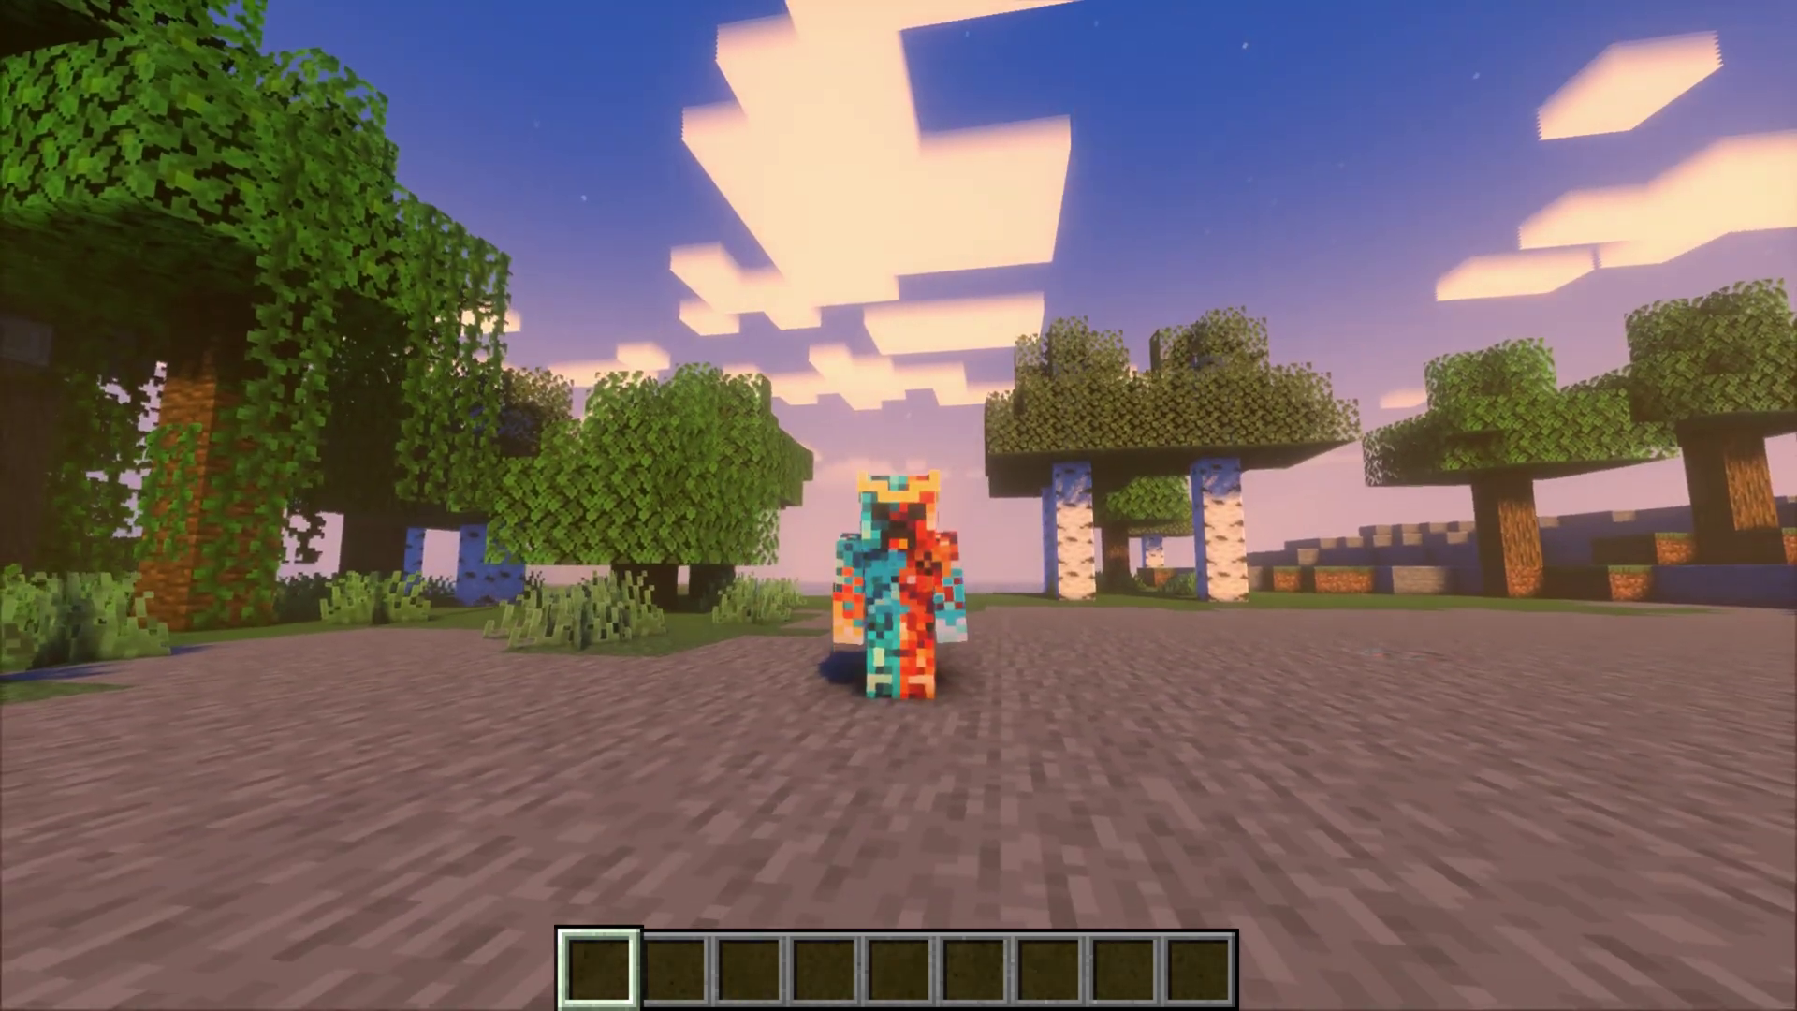